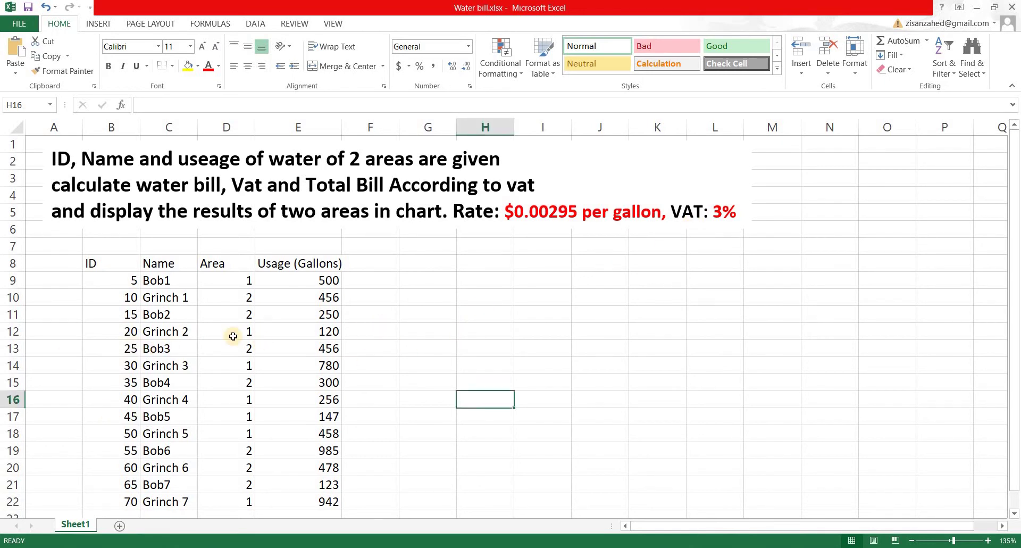
# Step: Make the range B8:M22 bold and center its contents horizontally
pyautogui.moveTo(95, 265); pyautogui.dragTo(796, 336)
pyautogui.moveTo(776, 428); pyautogui.dragTo(779, 499)
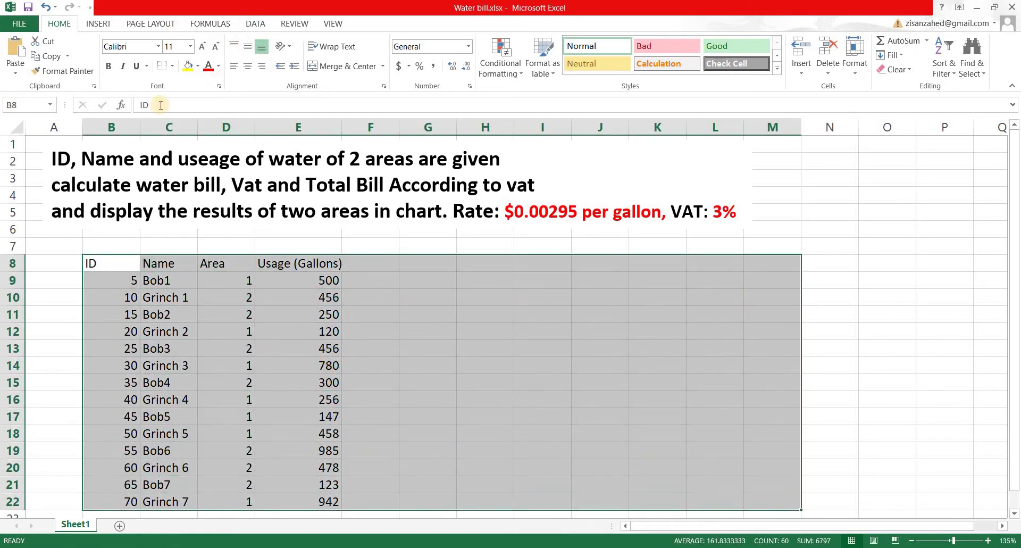
pyautogui.click(108, 66)
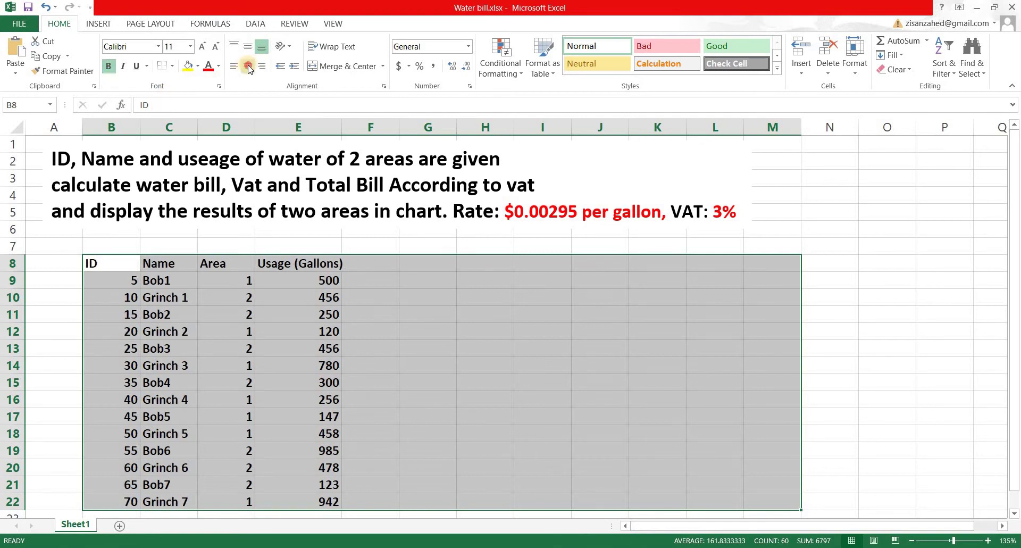
pyautogui.click(248, 66)
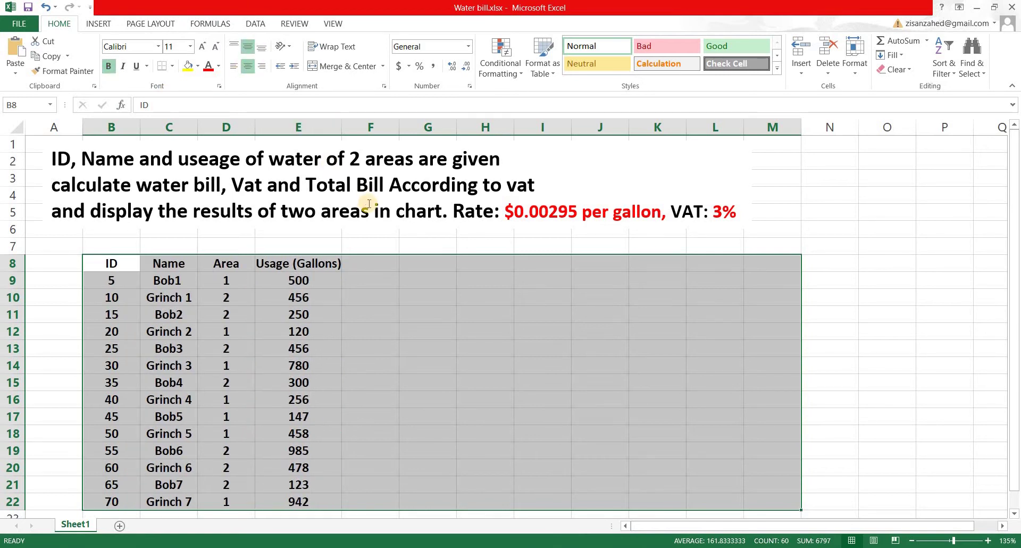
pyautogui.click(155, 247)
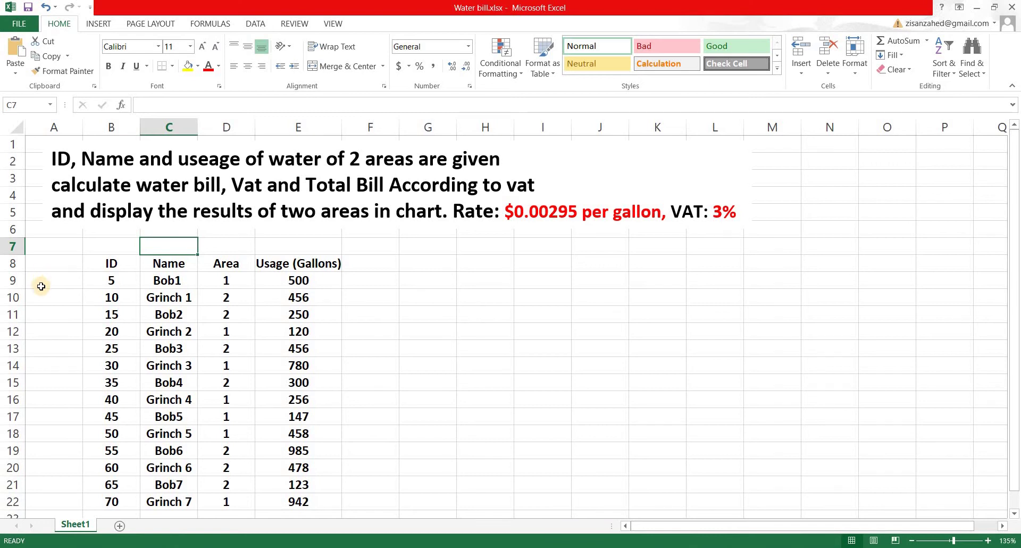
# Step: Enter the label Rate in A9 and the value 0.00295 in A10
pyautogui.click(42, 282)
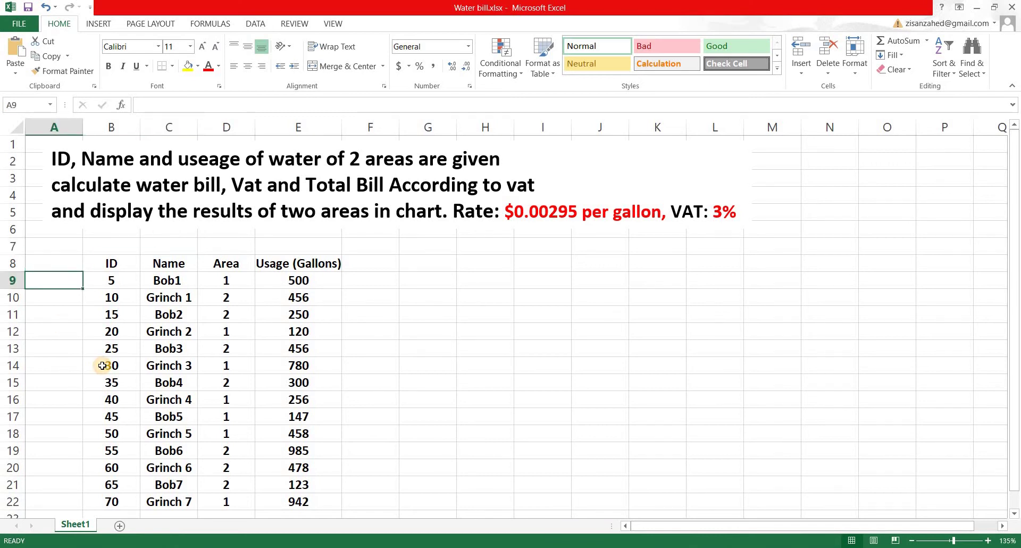
pyautogui.write('Rate')
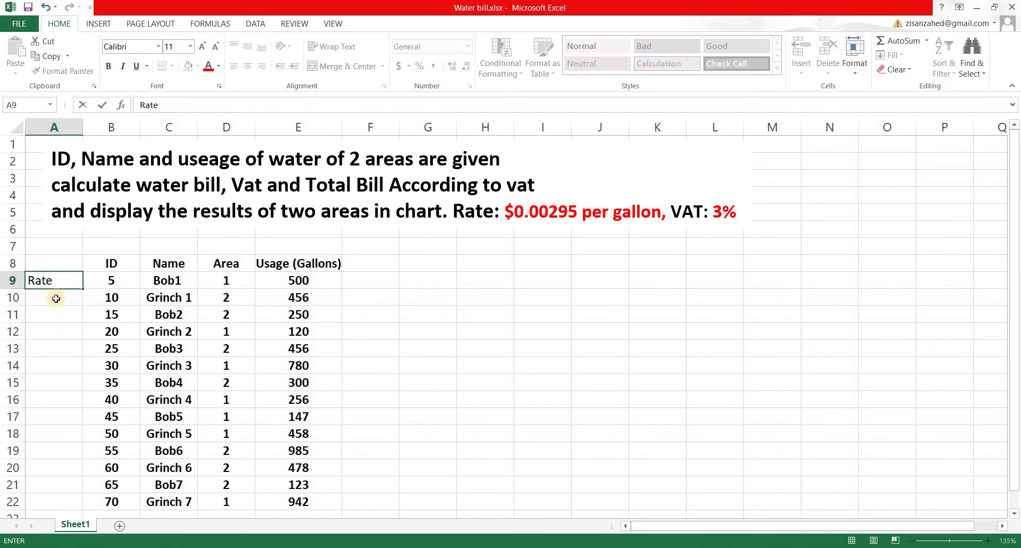
pyautogui.press('Return')
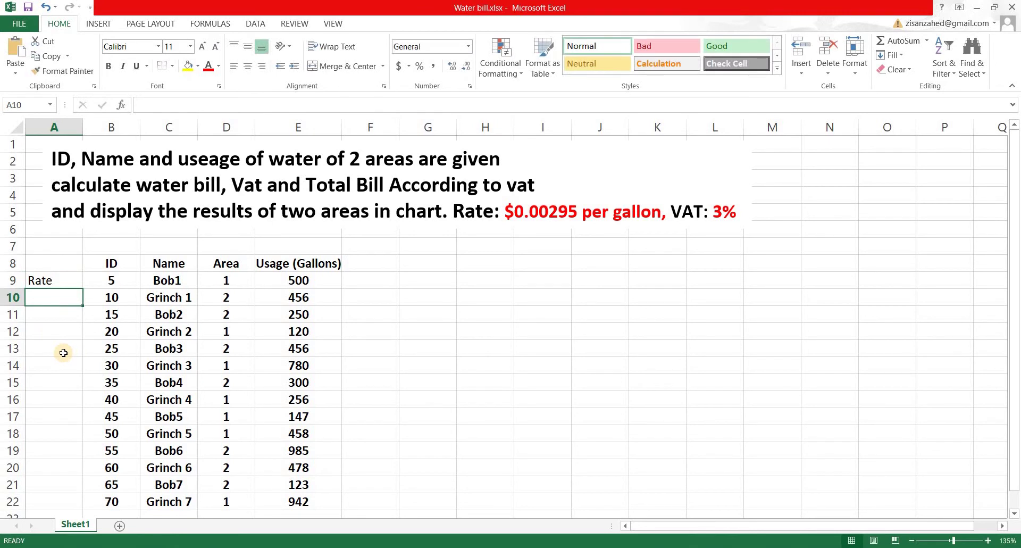
pyautogui.write('0.002')
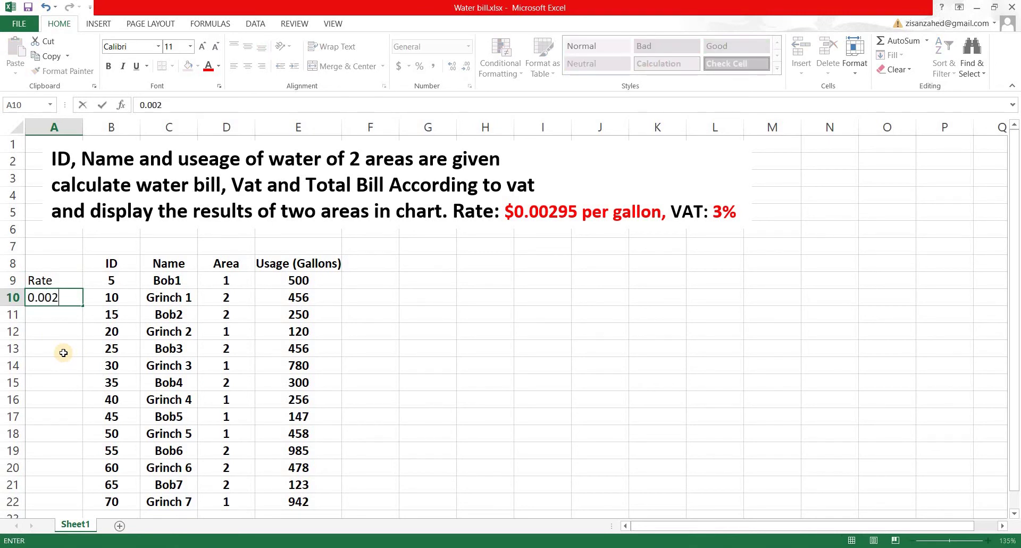
pyautogui.write('95')
pyautogui.press('Return')
# Step: Enter the label Vat in A12 and the value 0.03 in A13
pyautogui.press('Return')
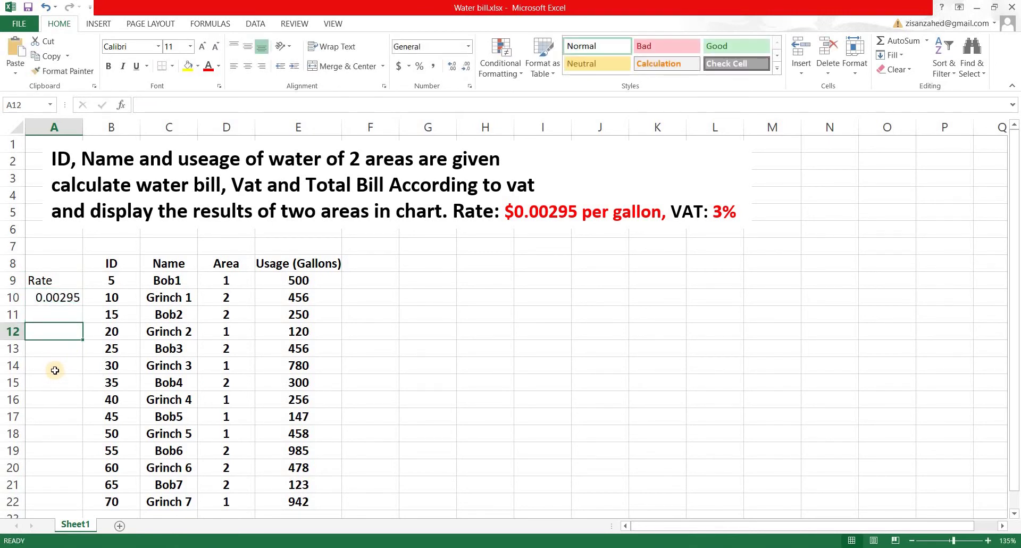
pyautogui.write('VAt')
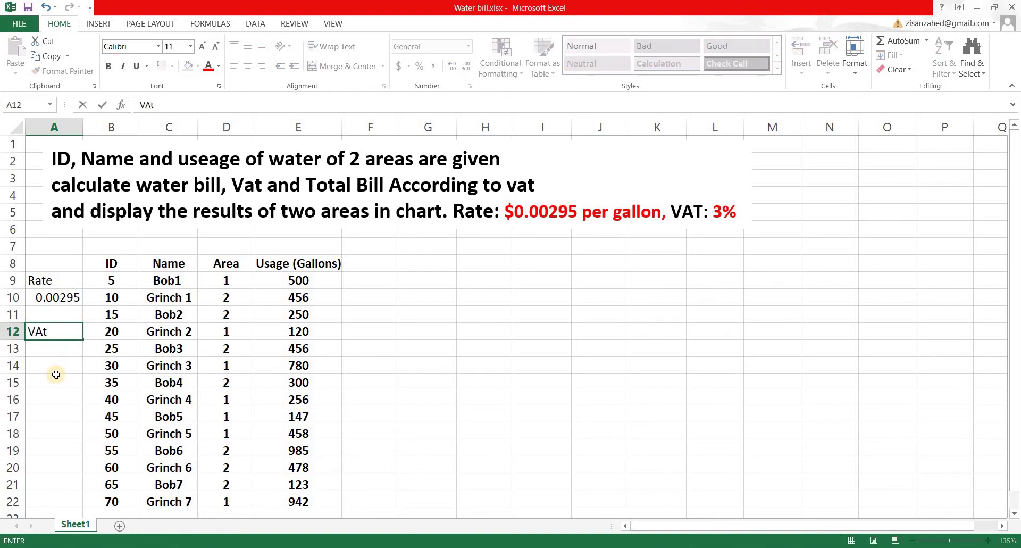
pyautogui.press('Return')
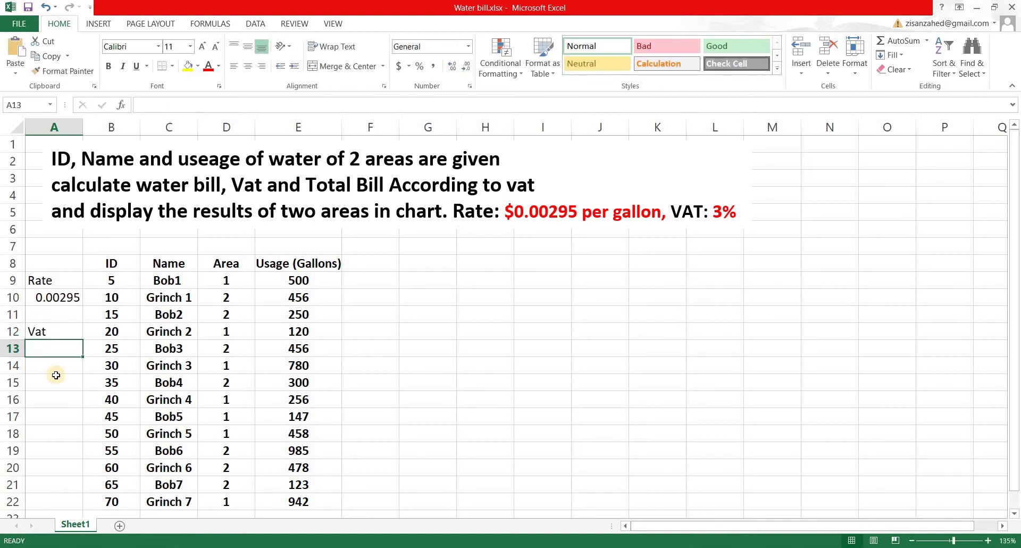
pyautogui.write('3')
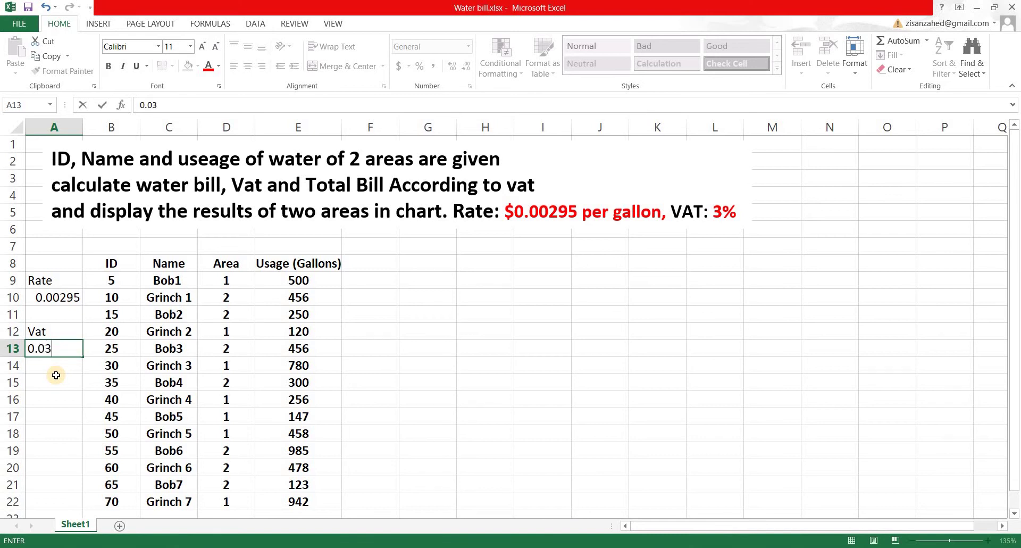
pyautogui.click(56, 375)
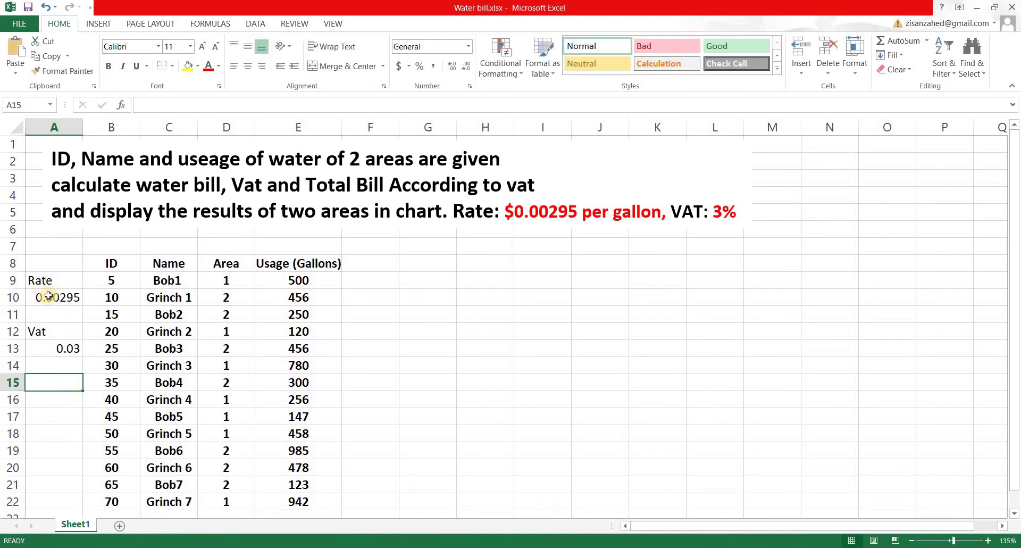
# Step: Make the Rate cells A9:A10 and the Vat cells A12:A13 bold, centered horizontally and middle-aligned vertically
pyautogui.moveTo(42, 281); pyautogui.dragTo(49, 298)
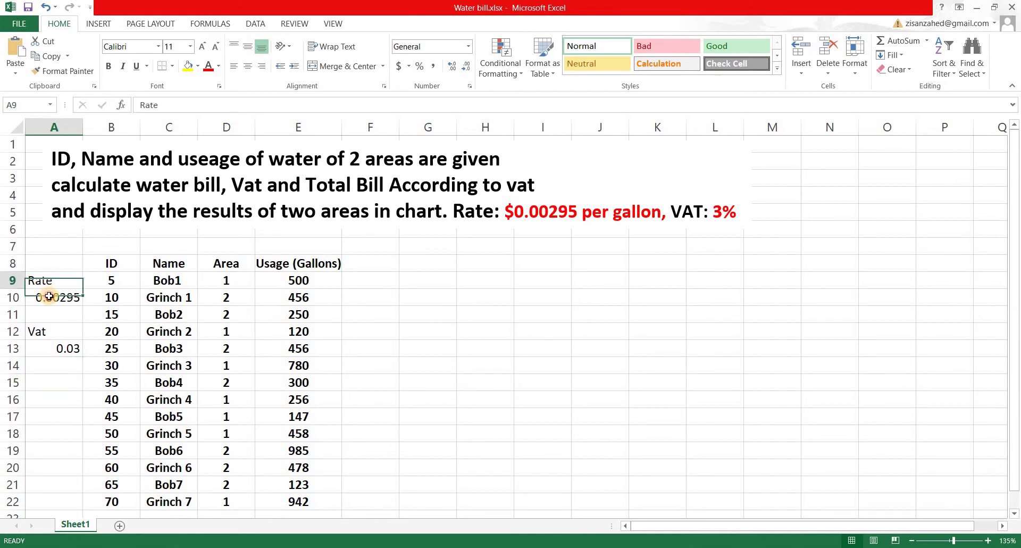
pyautogui.click(108, 67)
pyautogui.click(248, 46)
pyautogui.click(248, 66)
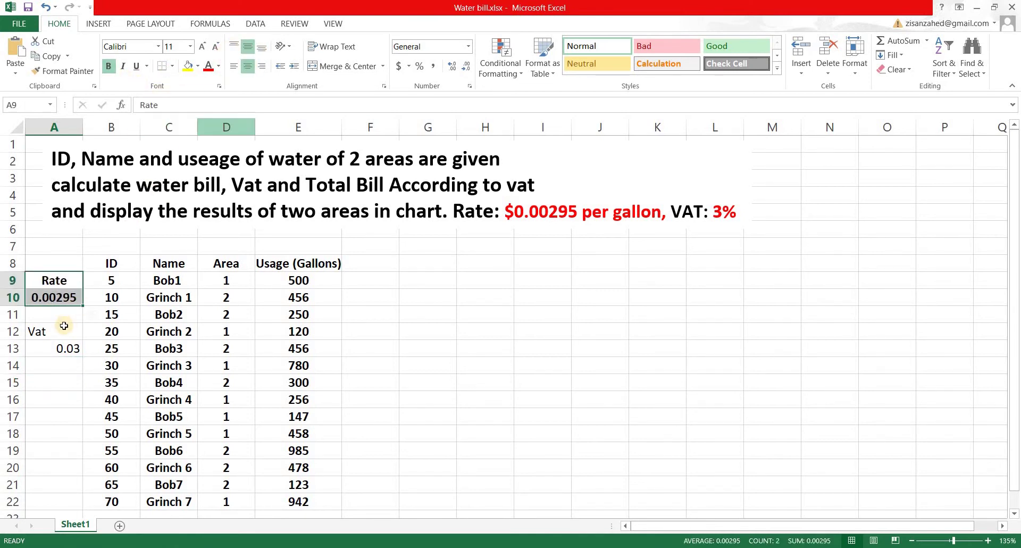
pyautogui.moveTo(64, 333); pyautogui.dragTo(64, 348)
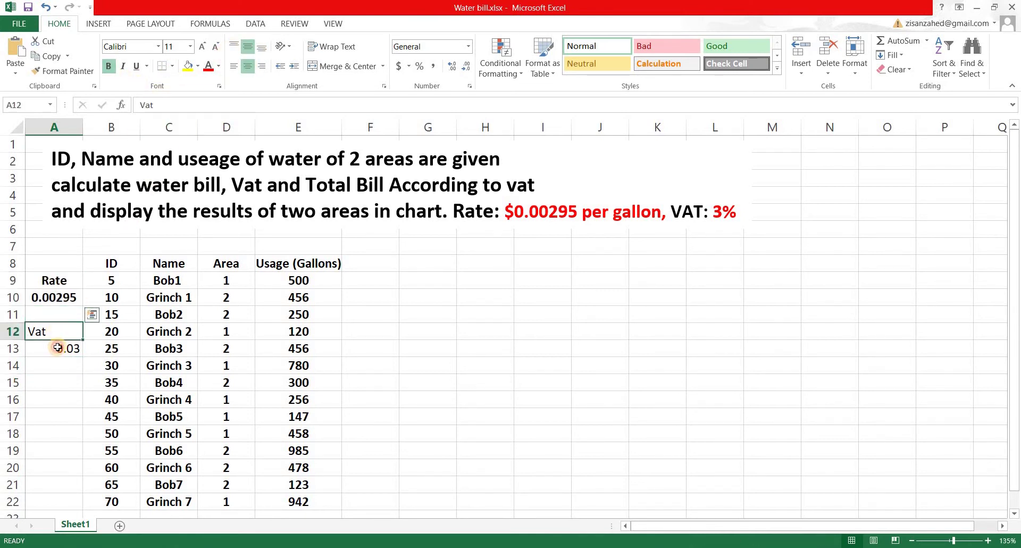
pyautogui.click(108, 67)
pyautogui.click(248, 47)
pyautogui.click(248, 66)
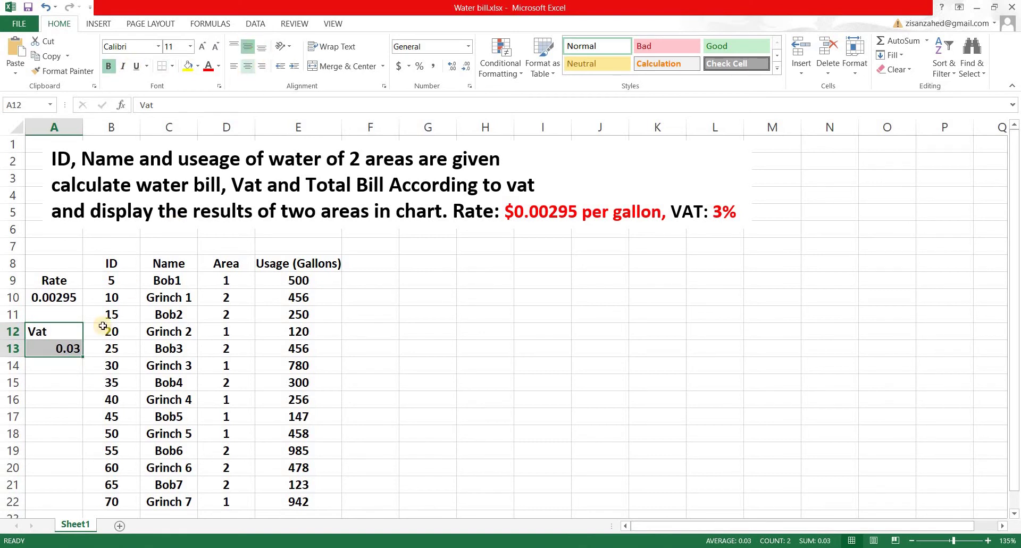
pyautogui.click(53, 404)
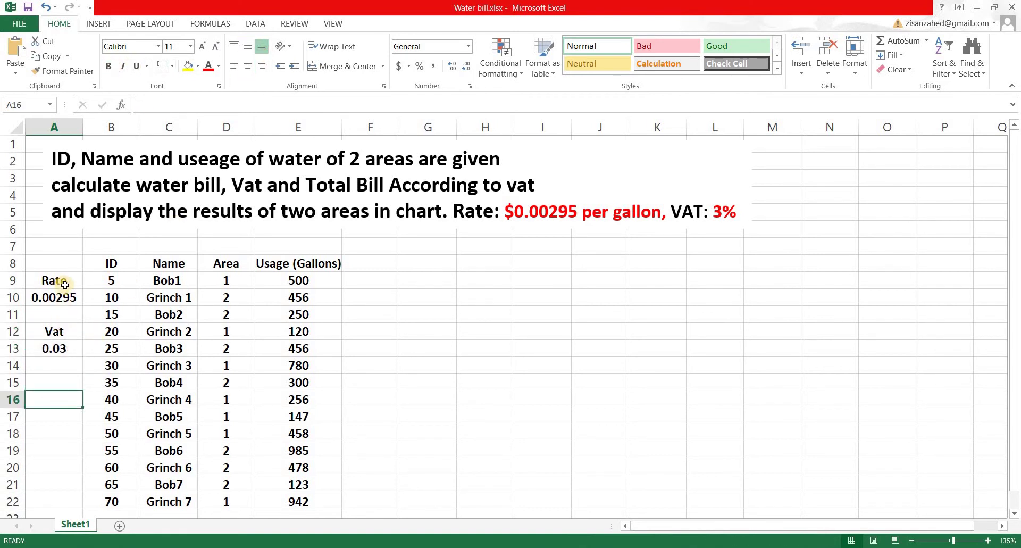
# Step: Apply All Borders to the Rate cells A9:A10 and the Vat cells A12:A13
pyautogui.moveTo(63, 282); pyautogui.dragTo(64, 298)
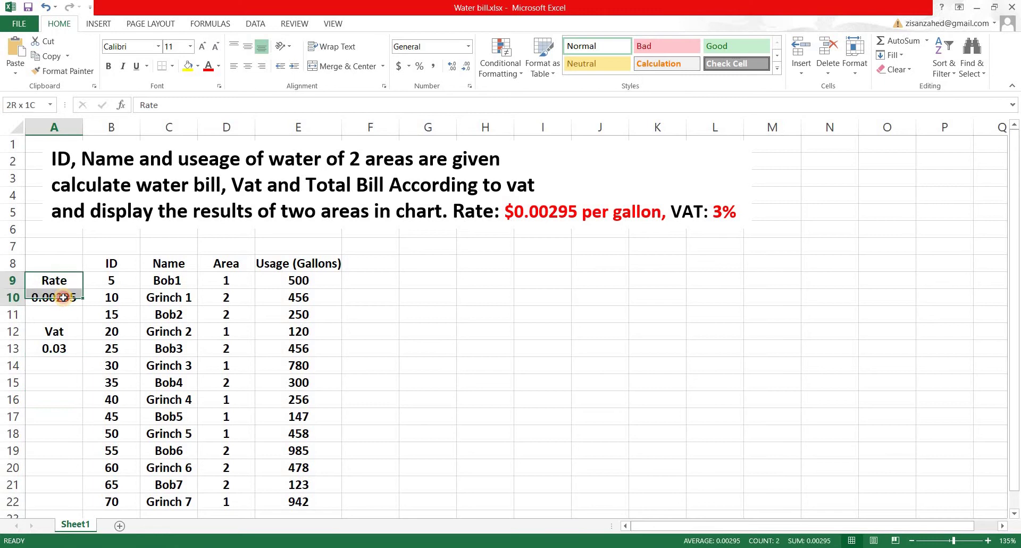
pyautogui.click(174, 66)
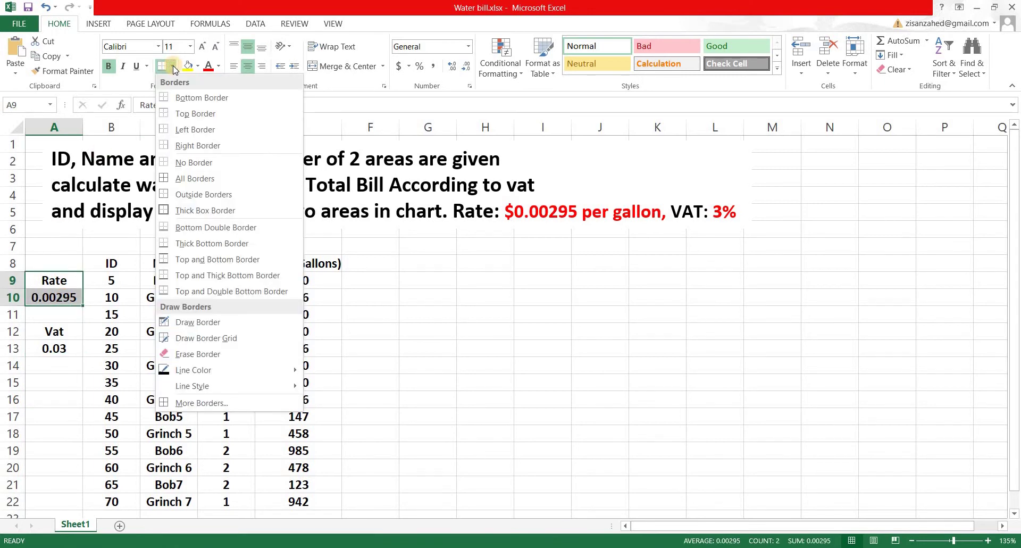
pyautogui.click(170, 68)
pyautogui.click(172, 68)
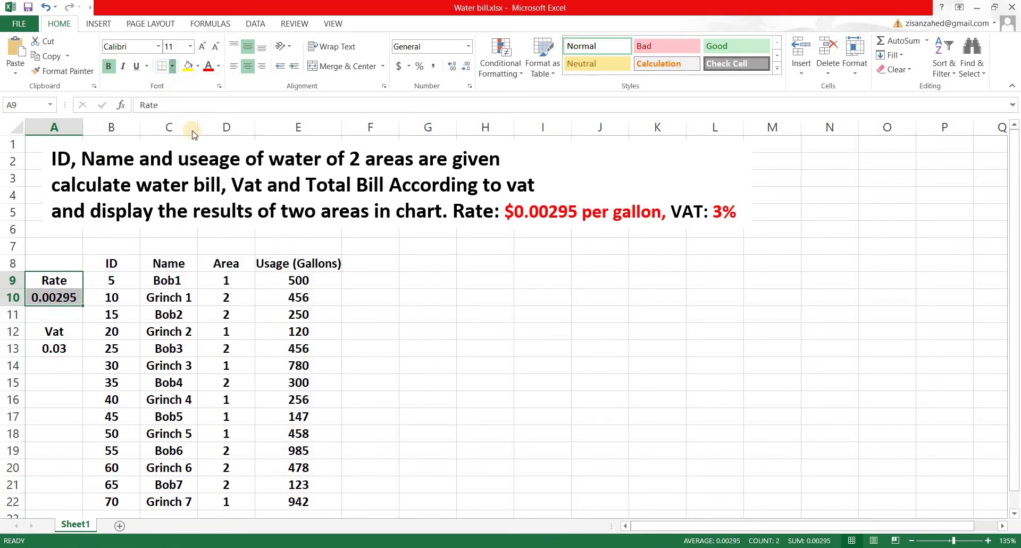
pyautogui.click(194, 179)
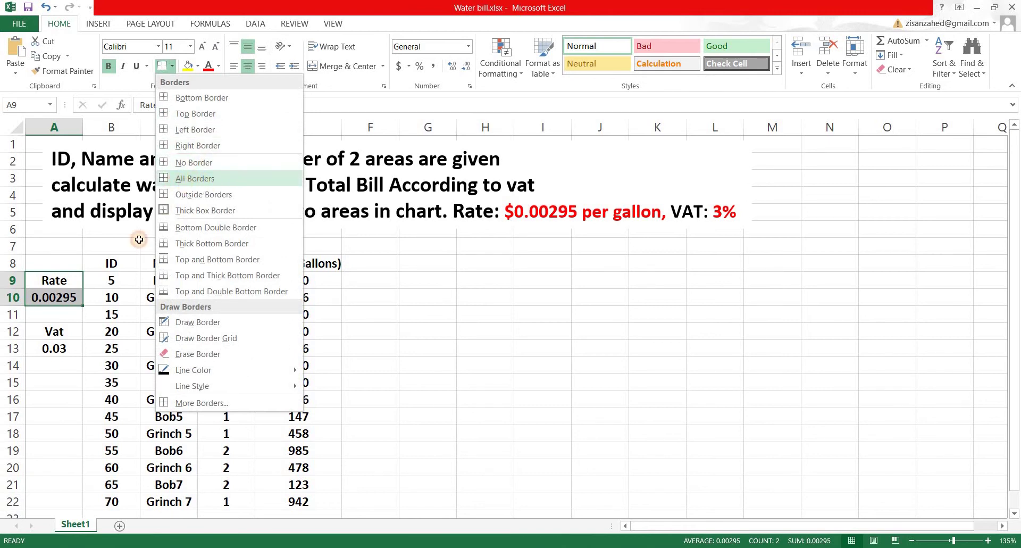
pyautogui.click(46, 396)
pyautogui.moveTo(54, 332); pyautogui.dragTo(61, 348)
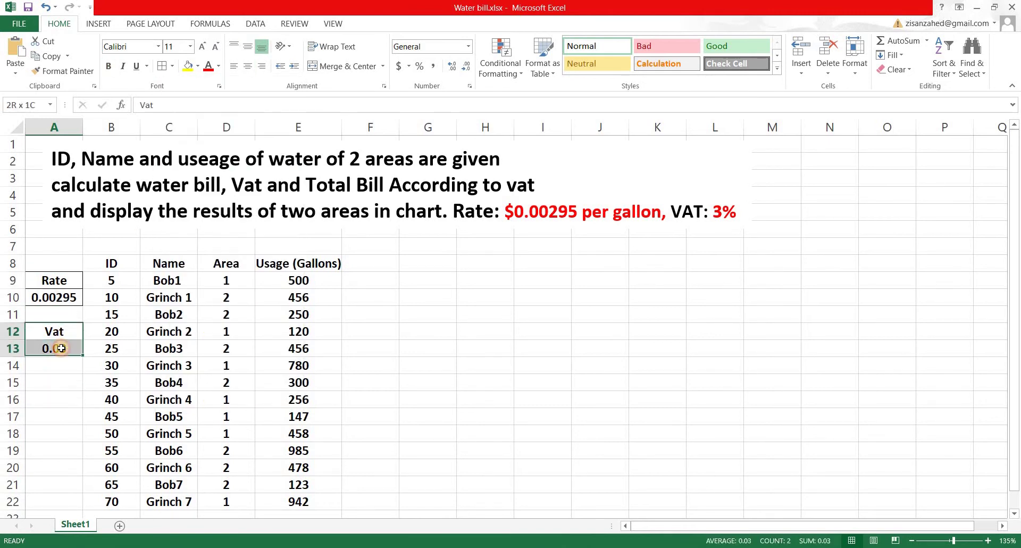
pyautogui.click(163, 69)
pyautogui.click(45, 433)
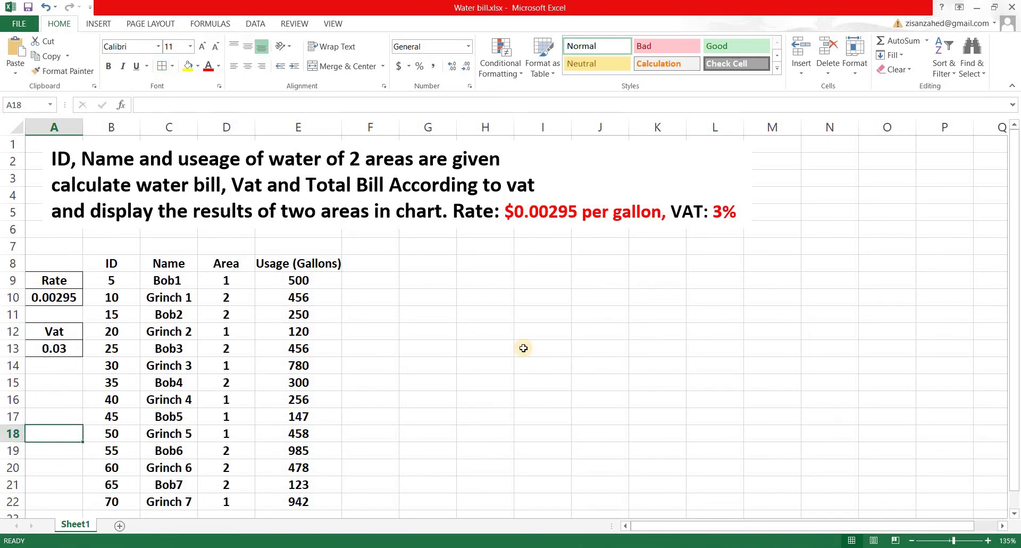
# Step: Add the column header Bill in F8, beside Usage (Gallons)
pyautogui.click(361, 264)
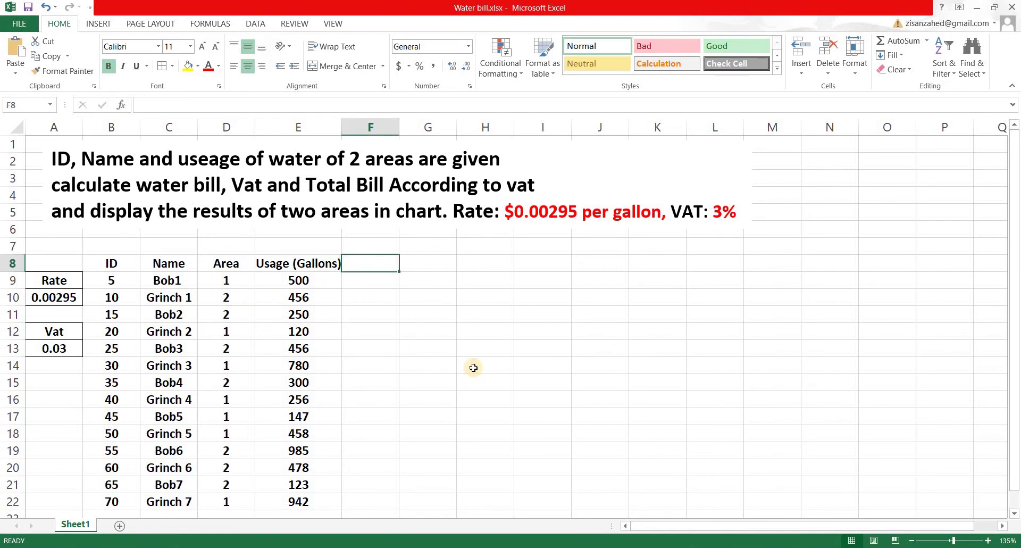
pyautogui.write('Bill')
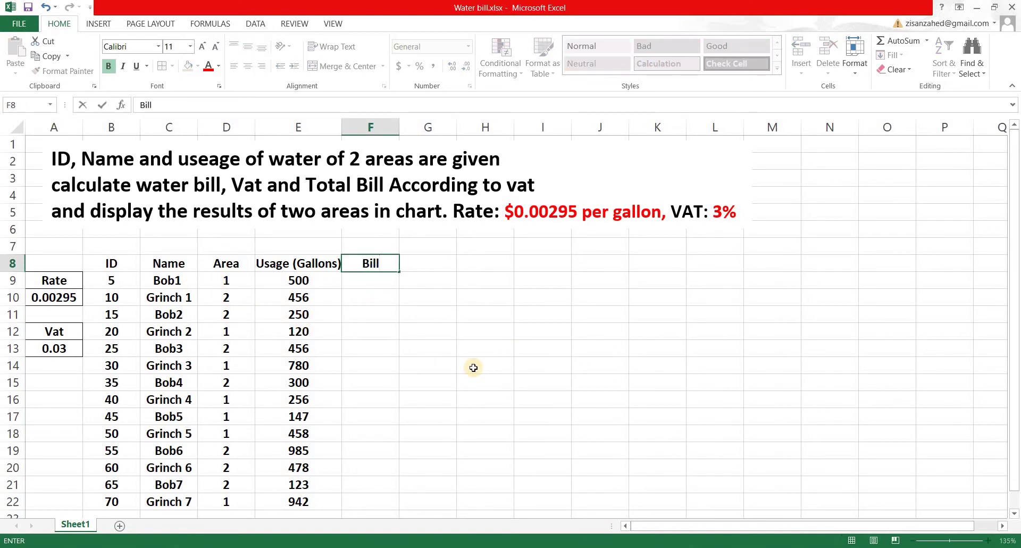
pyautogui.press('Return')
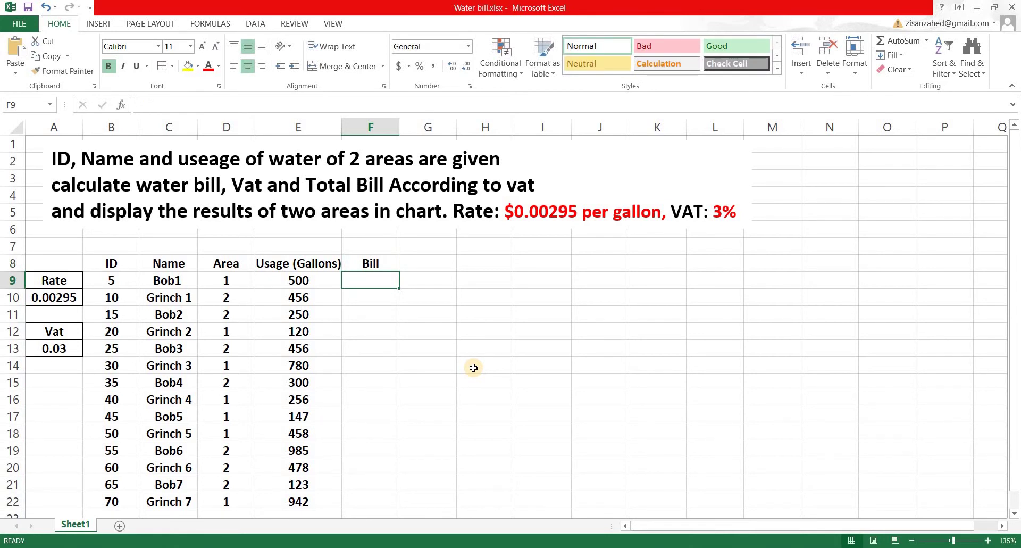
# Step: Calculate the first bill in F9 with the formula =$A$10*E9, keeping the rate reference absolute
pyautogui.write('=')
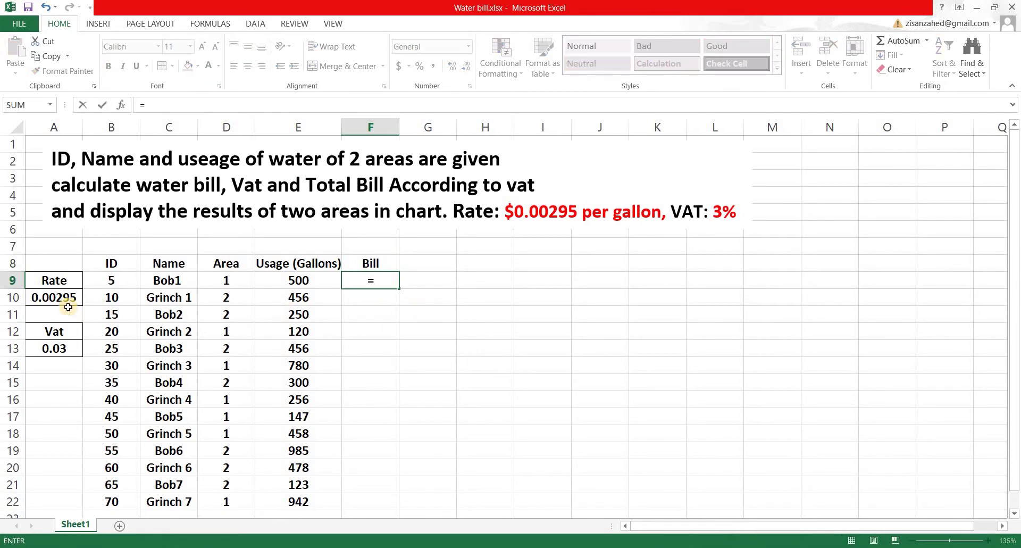
pyautogui.click(48, 298)
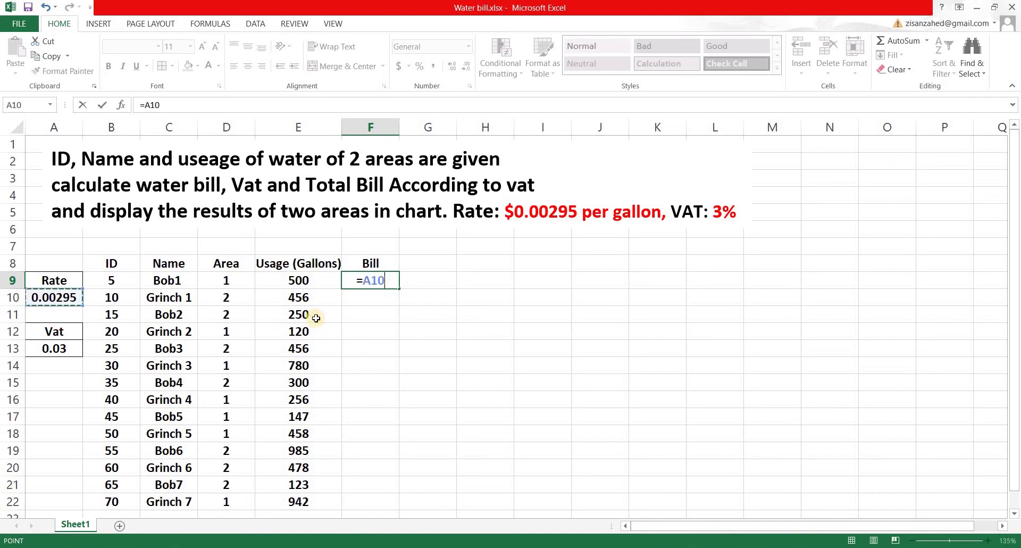
pyautogui.click(364, 281)
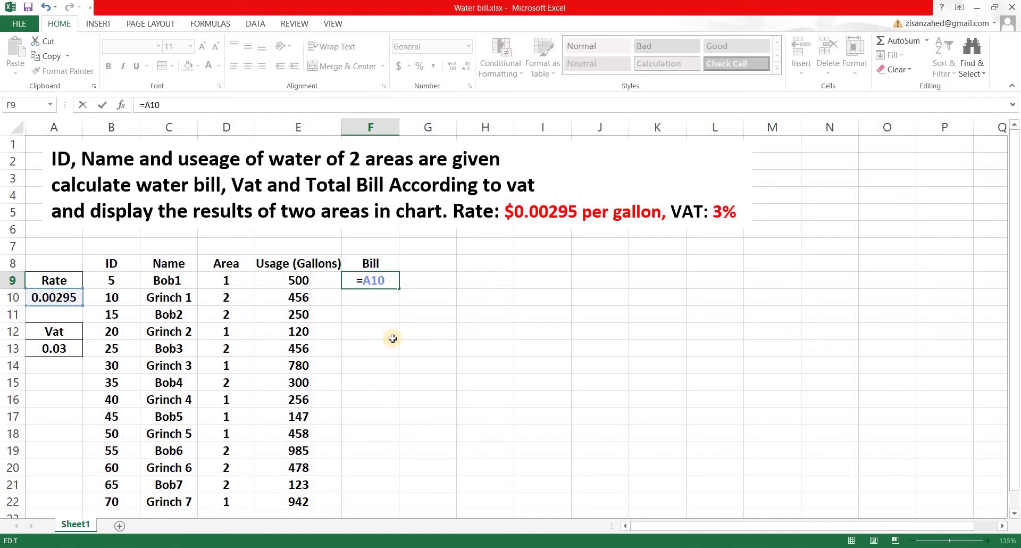
pyautogui.write('$')
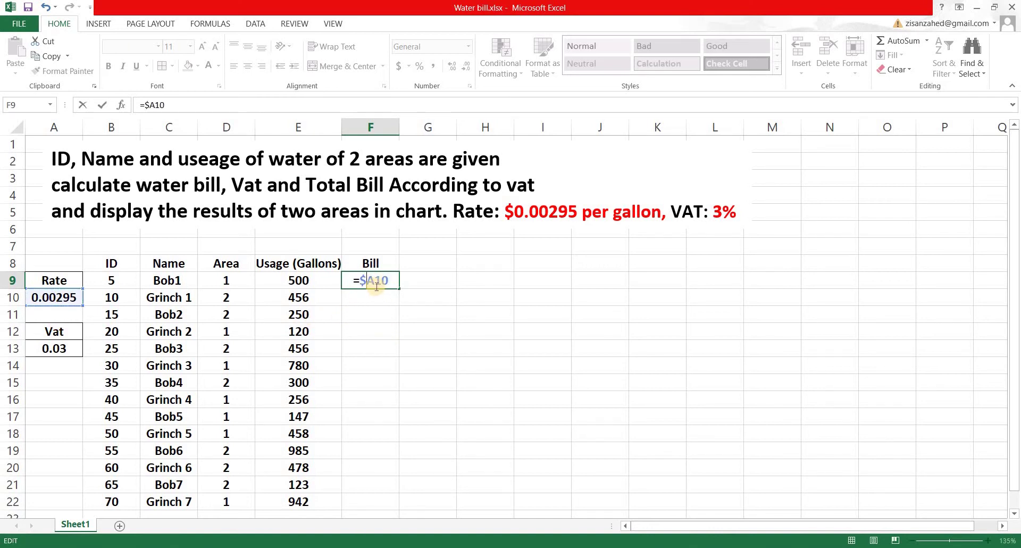
pyautogui.press('Right')
pyautogui.write('$10')
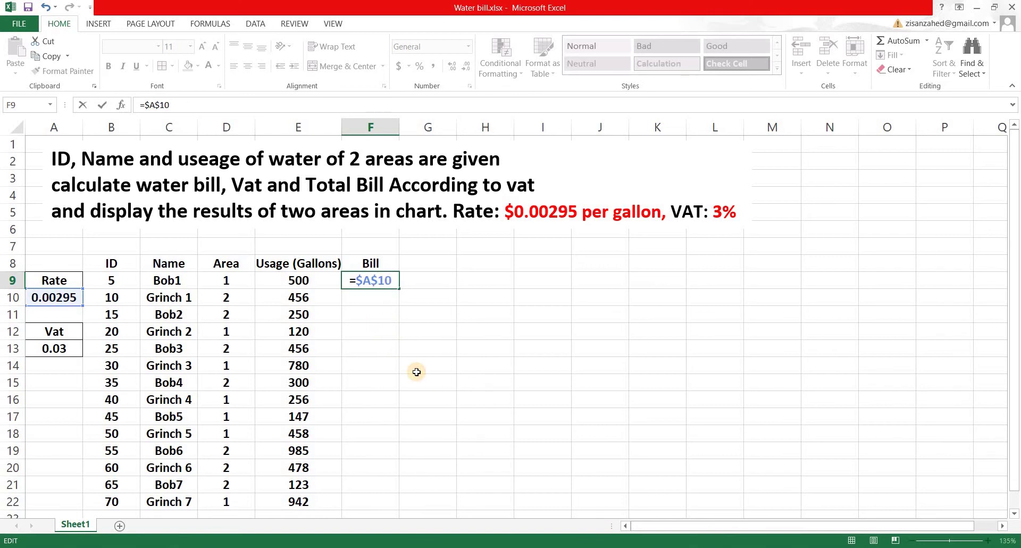
pyautogui.write('*')
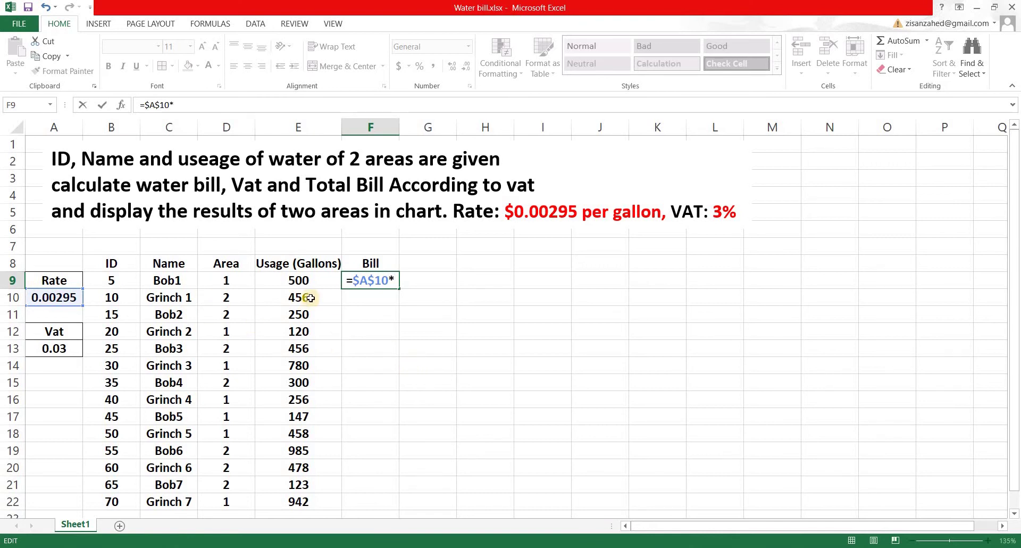
pyautogui.click(289, 281)
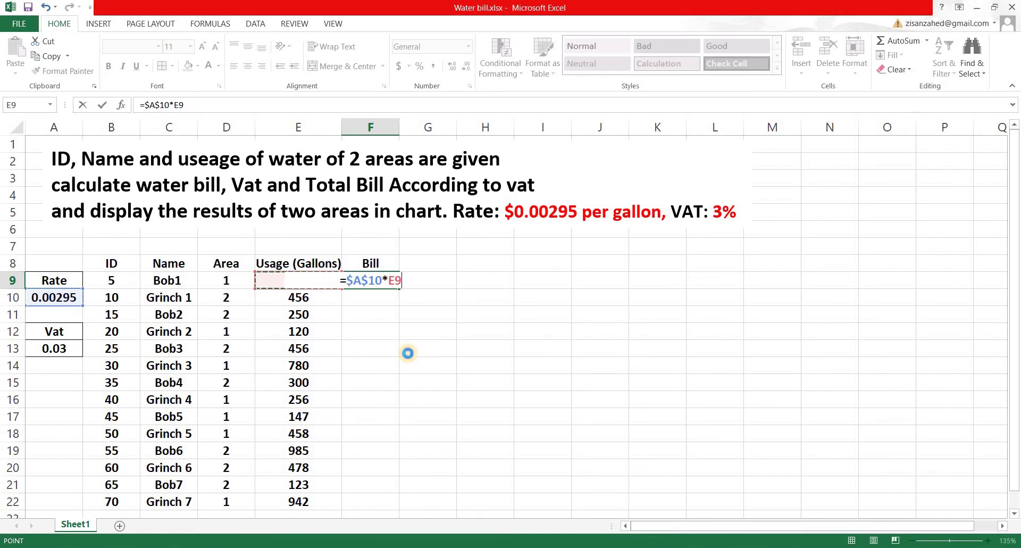
pyautogui.press('Return')
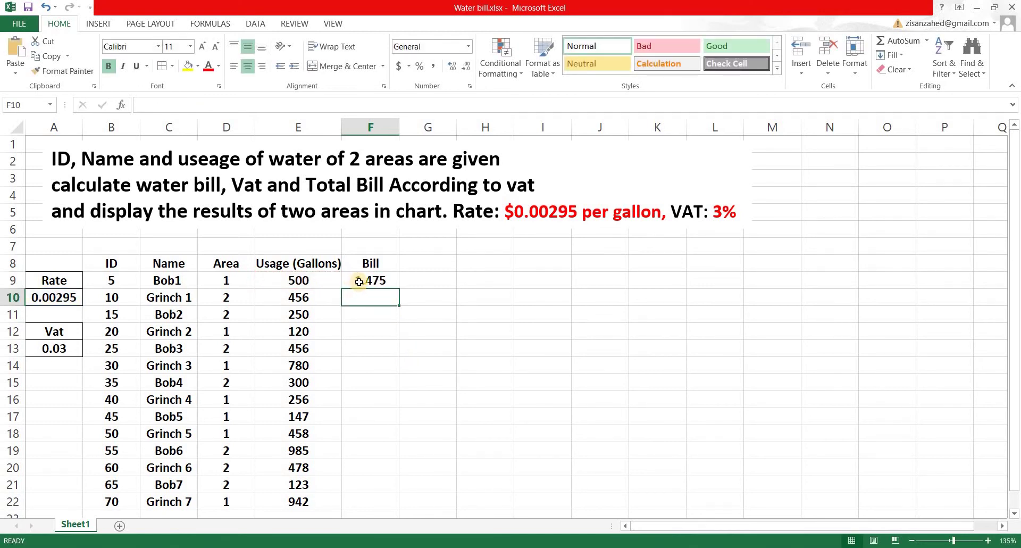
# Step: Fill the bill formula from F9 down through F22 and add the column header Vat in G8
pyautogui.click(396, 286)
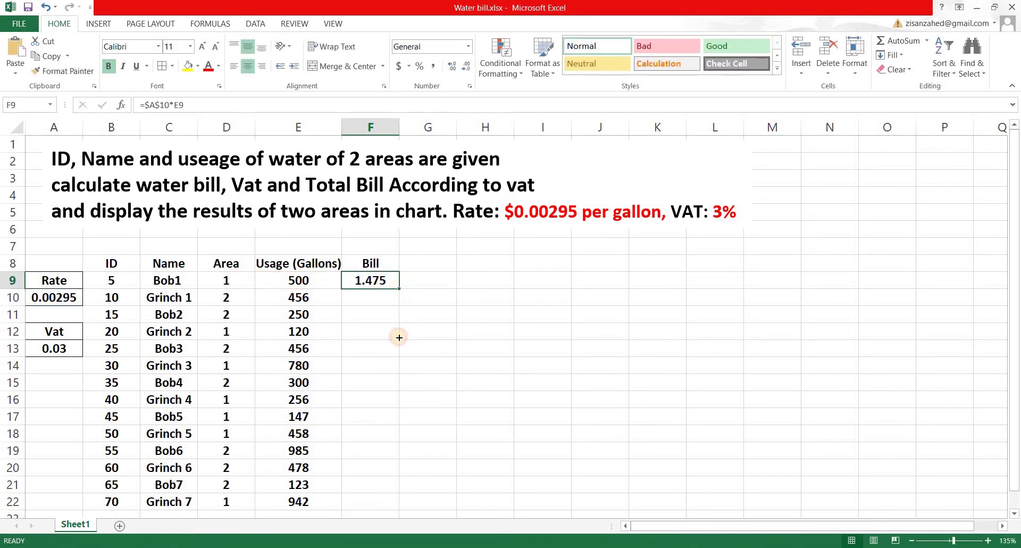
pyautogui.moveTo(399, 288); pyautogui.dragTo(399, 506)
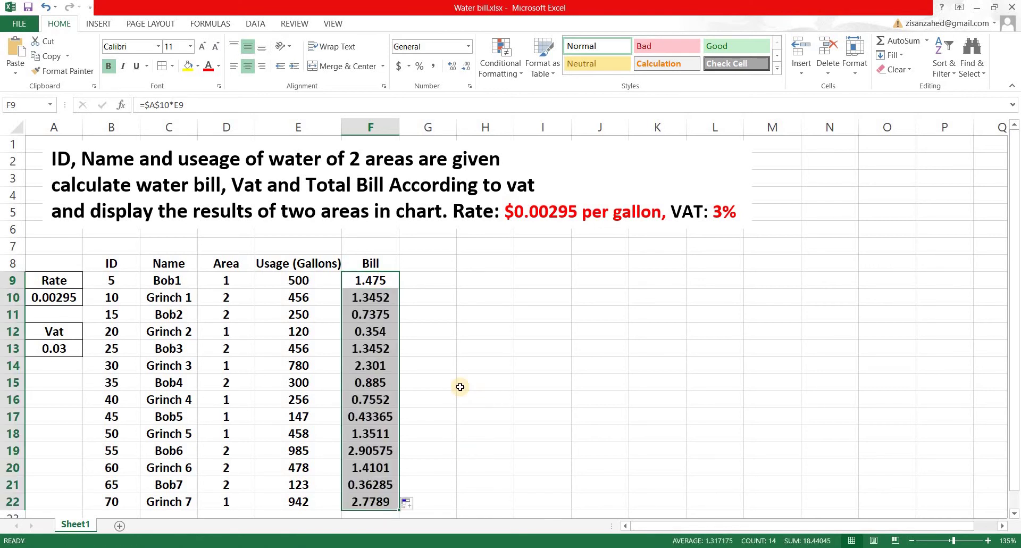
pyautogui.click(424, 263)
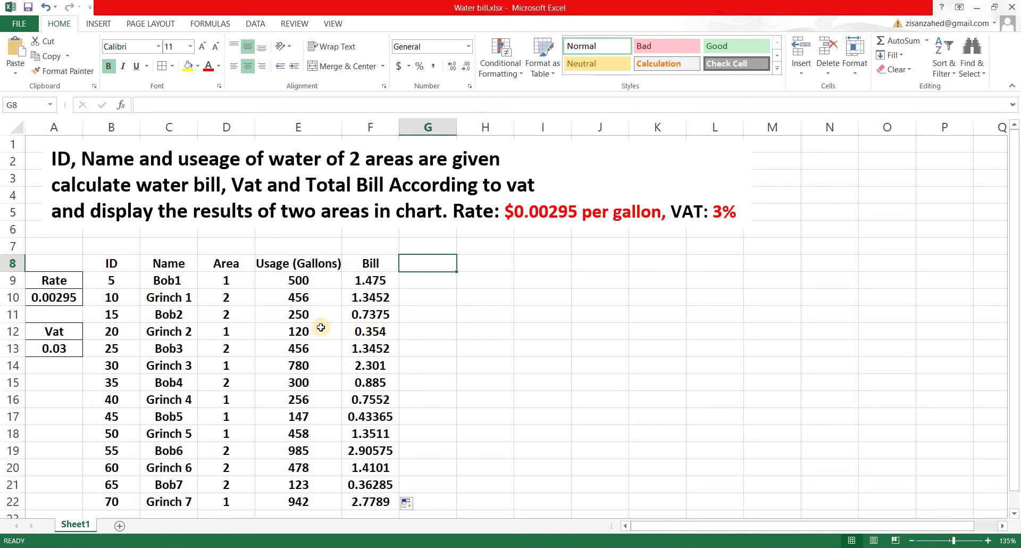
pyautogui.write('Vat')
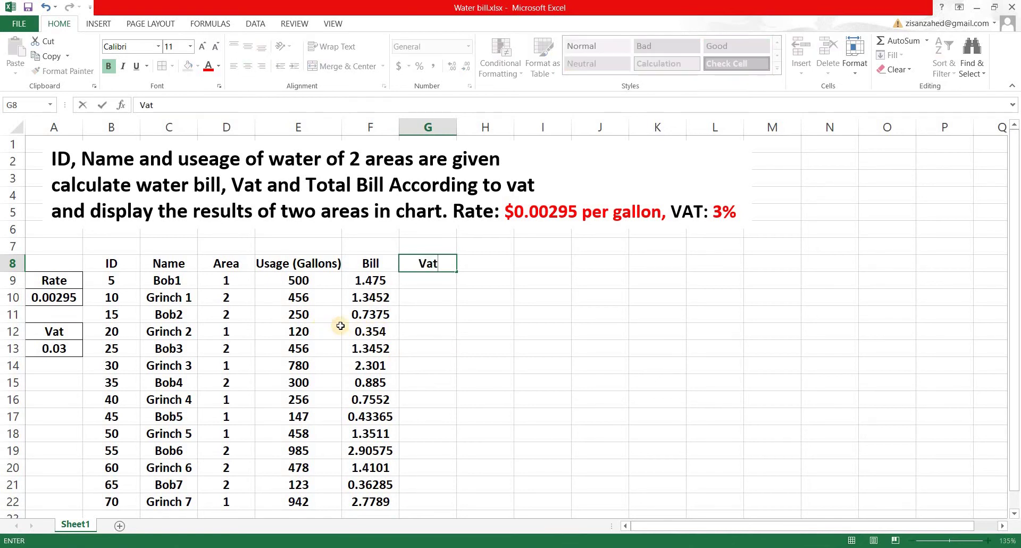
# Step: Calculate the first VAT amount in G9 with the formula =F9*A13 and fill it down through G22
pyautogui.click(459, 296)
pyautogui.press('Left')
pyautogui.press('Up')
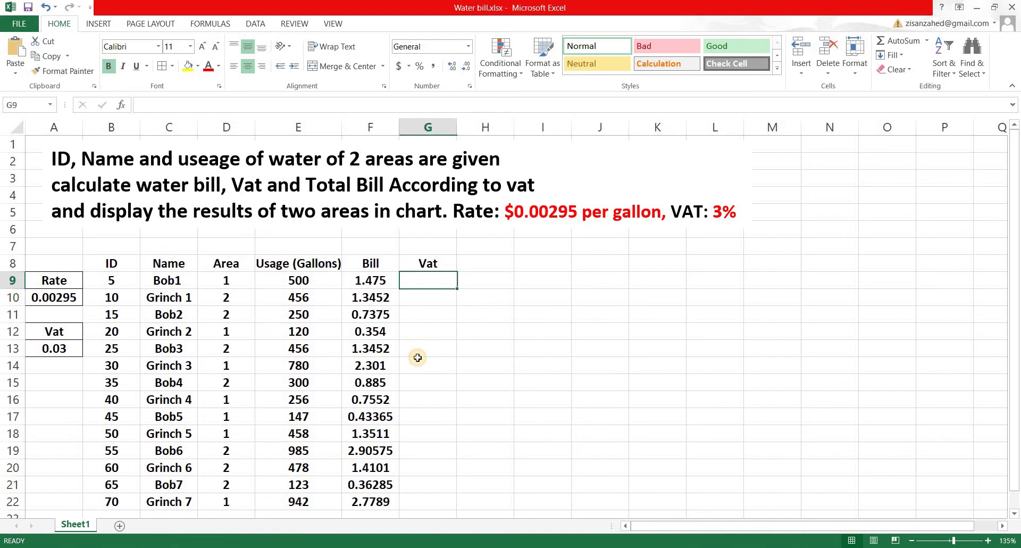
pyautogui.write('=')
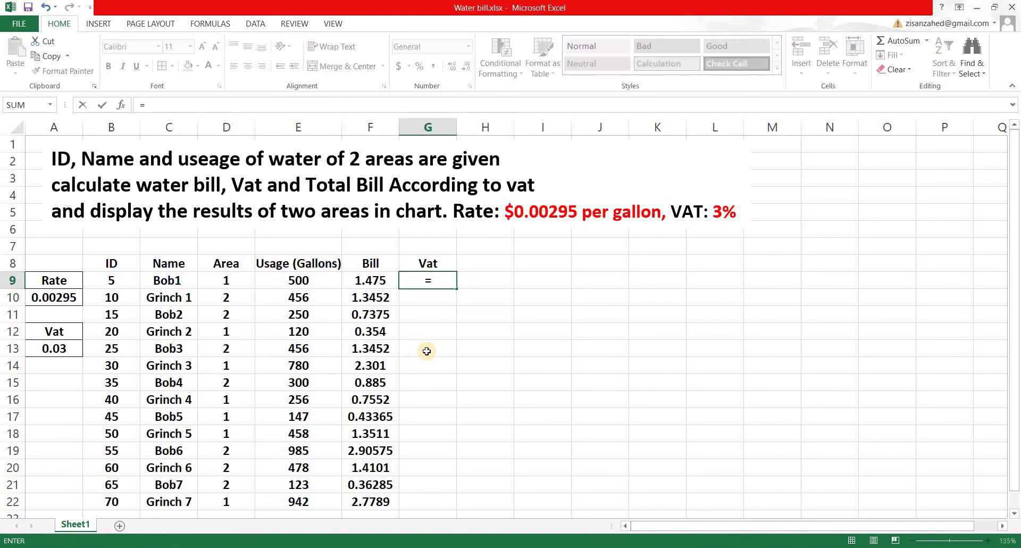
pyautogui.click(367, 280)
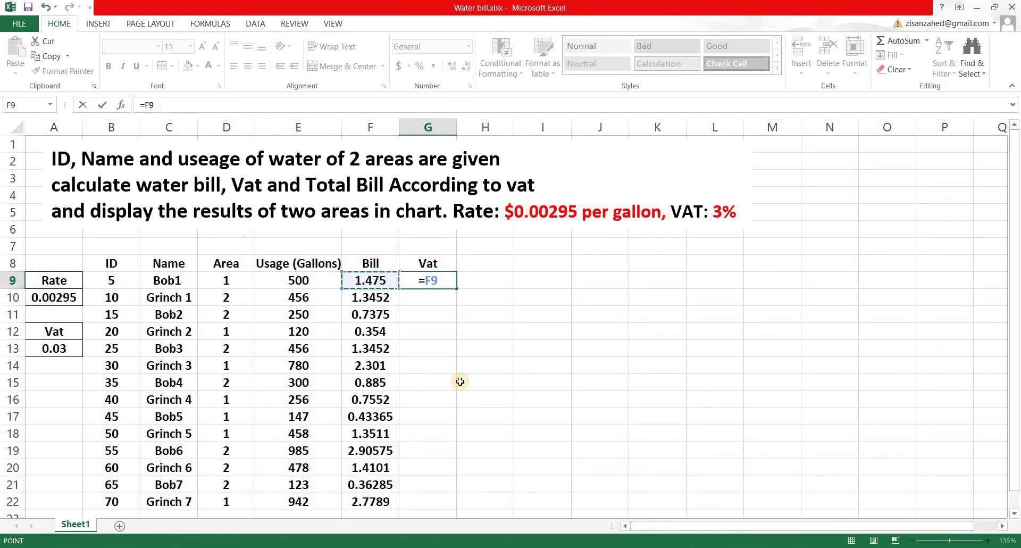
pyautogui.write('*')
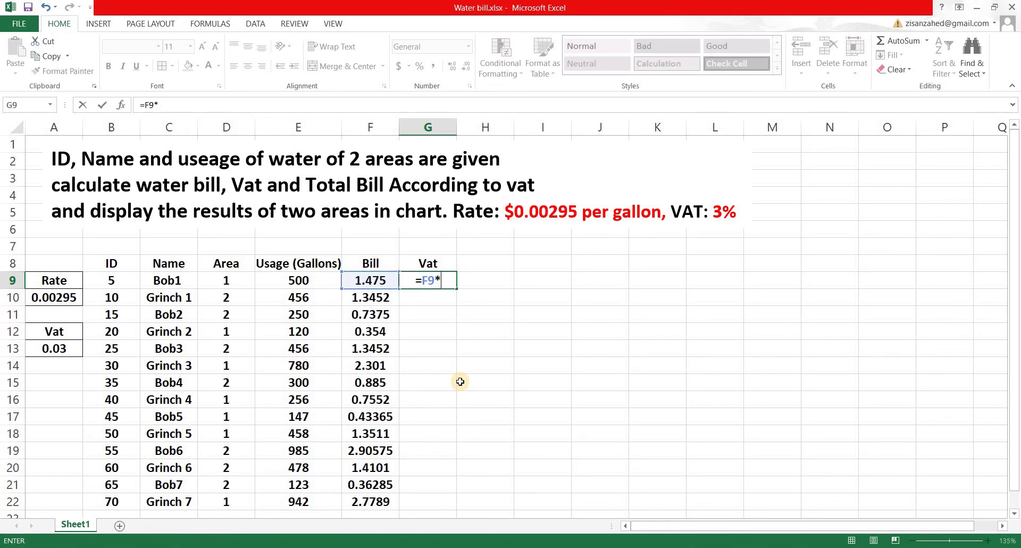
pyautogui.click(55, 348)
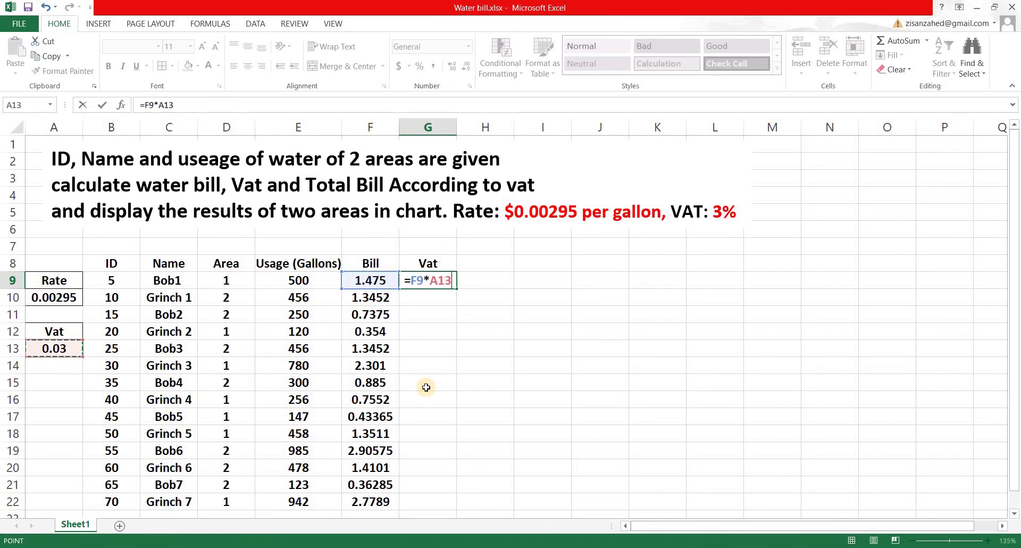
pyautogui.press('Return')
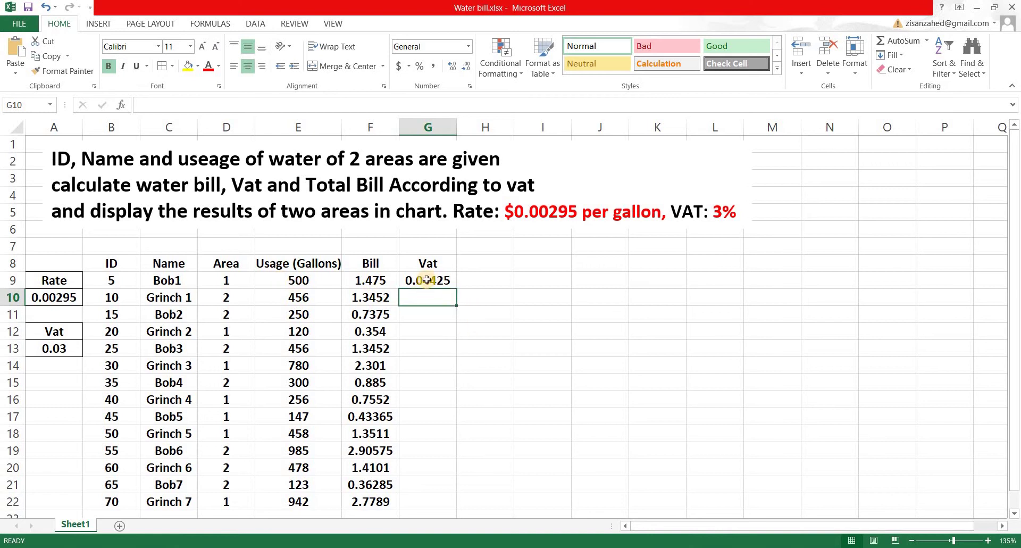
pyautogui.click(456, 286)
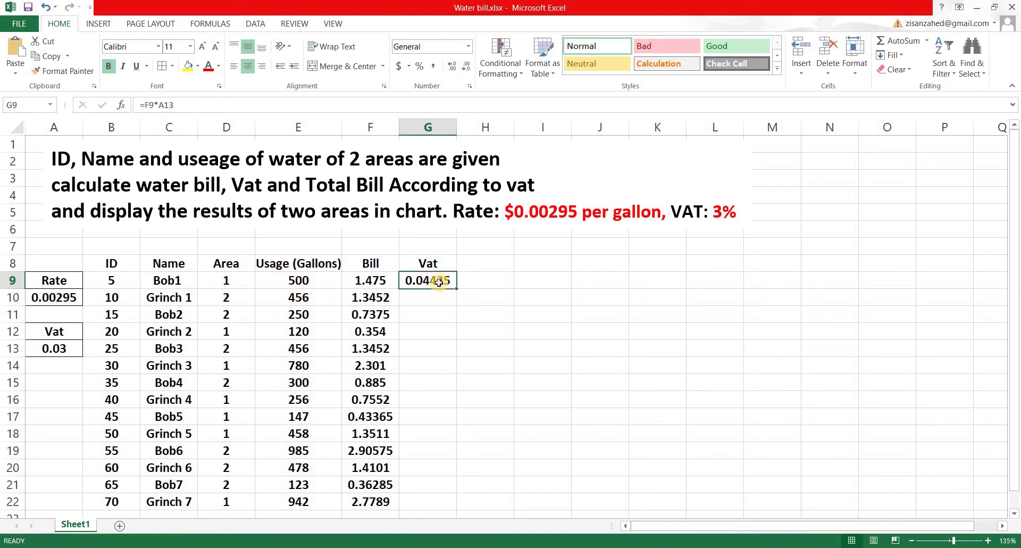
pyautogui.moveTo(457, 289); pyautogui.dragTo(453, 507)
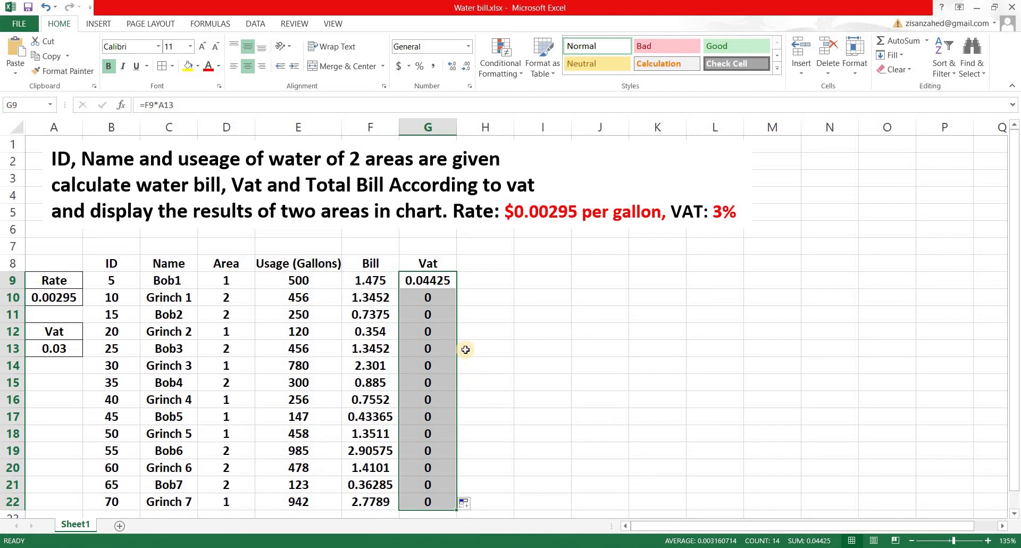
# Step: Make the VAT rate reference in G9 absolute, giving =F9*$A$13, and refill the formula down through G22
pyautogui.click(429, 281)
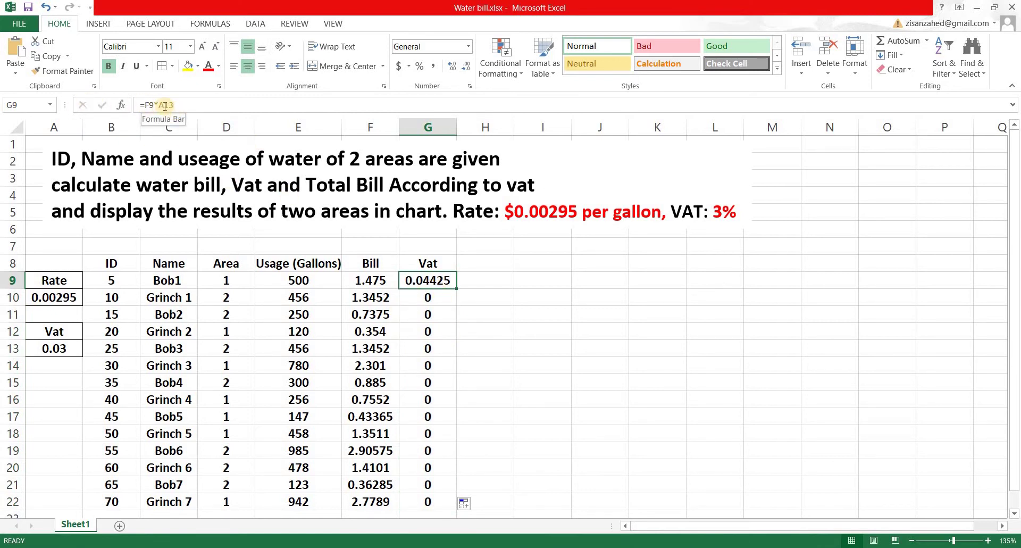
pyautogui.click(190, 108)
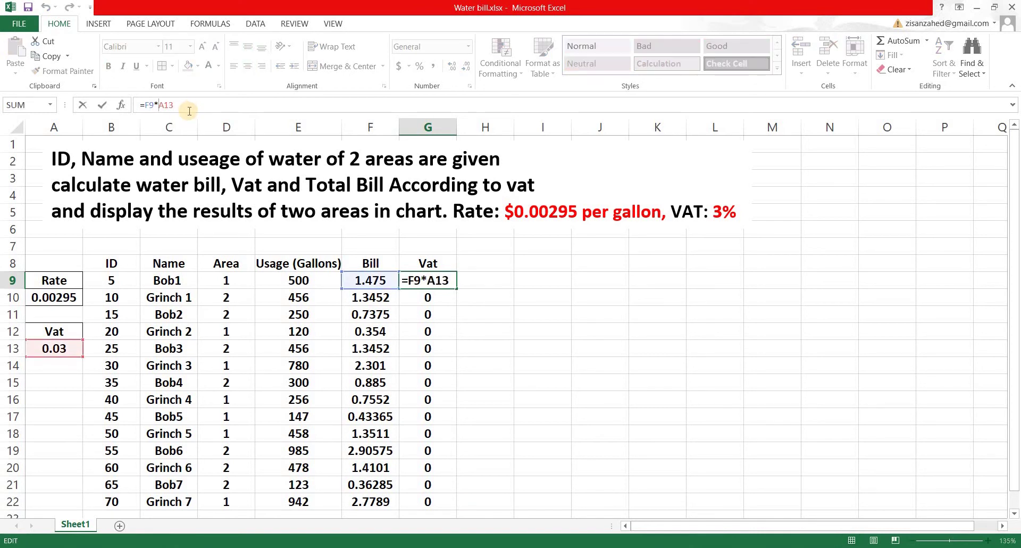
pyautogui.write('$')
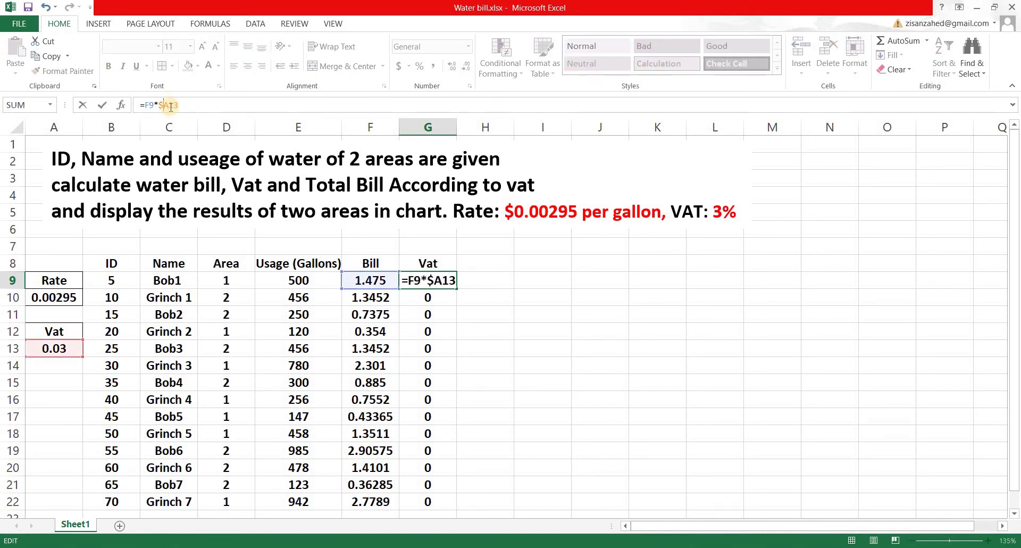
pyautogui.click(170, 107)
pyautogui.write('$')
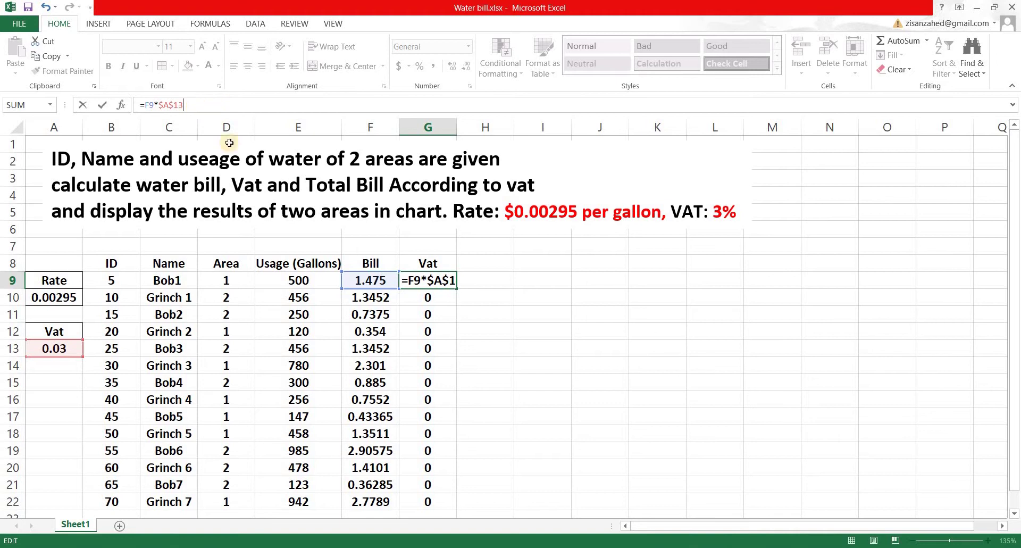
pyautogui.click(444, 281)
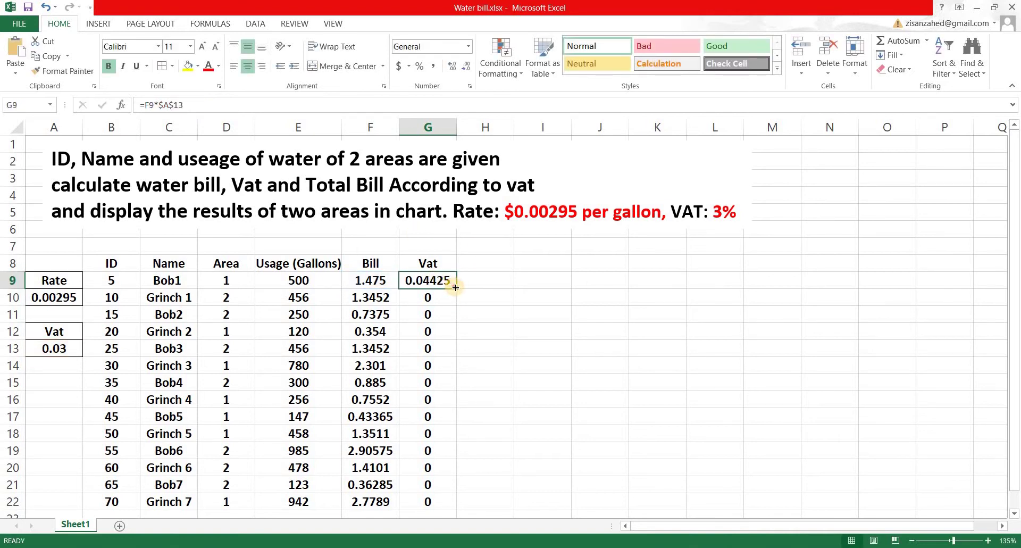
pyautogui.moveTo(456, 287); pyautogui.dragTo(457, 510)
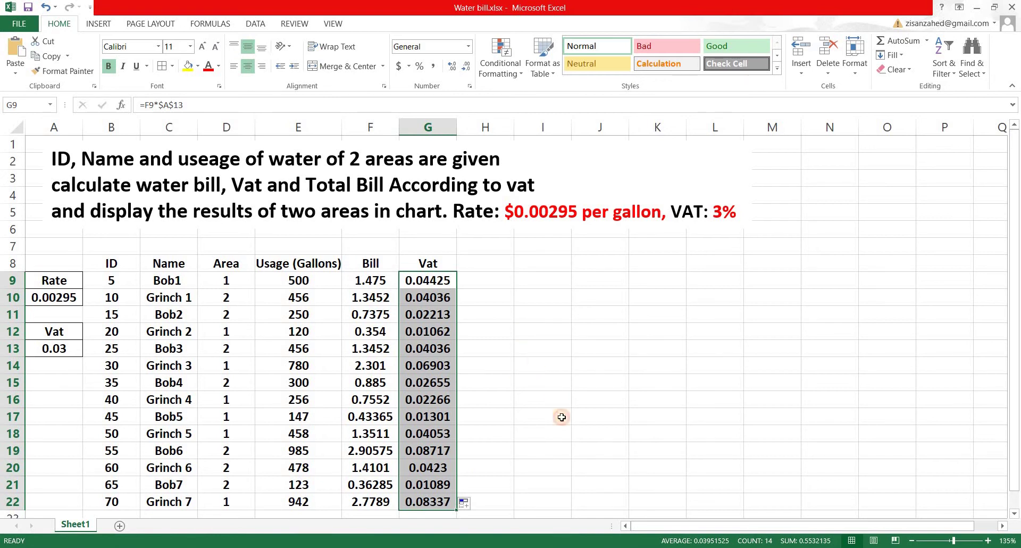
pyautogui.press('Right')
pyautogui.press('Right')
pyautogui.press('Down')
pyautogui.press('Down')
pyautogui.press('Down')
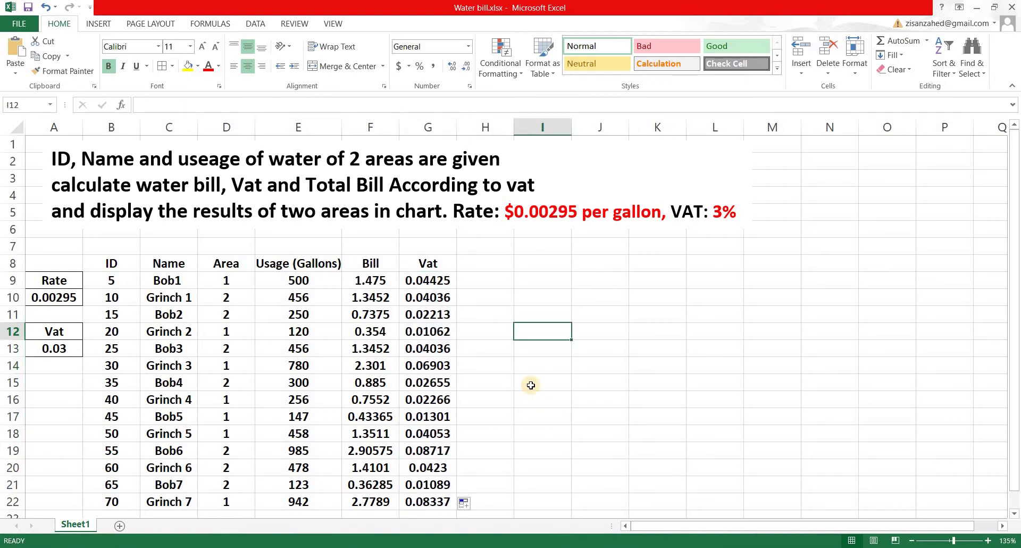
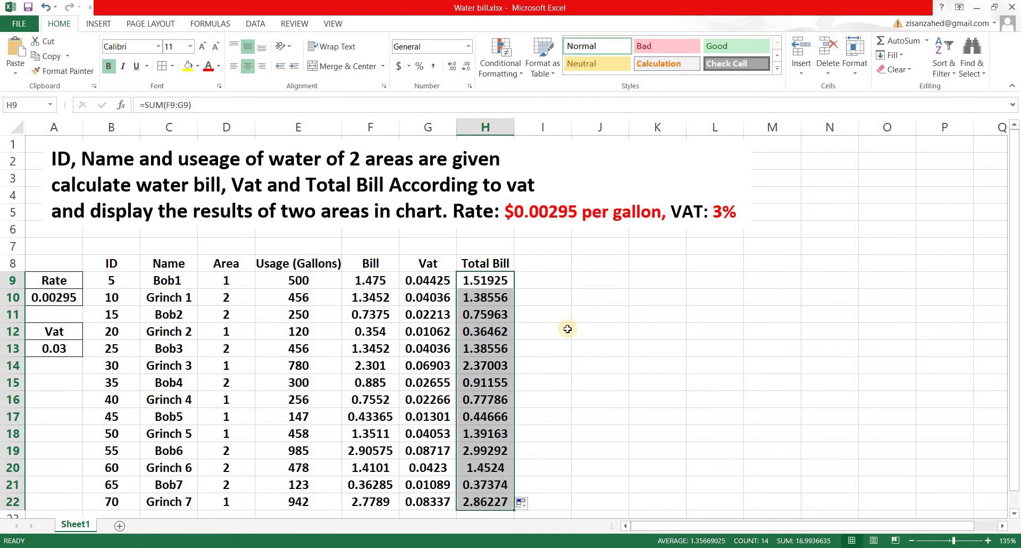
# Step: Clear the SUM formulas from the Total Bill cells H9:H22, keeping the column header
pyautogui.click(554, 311)
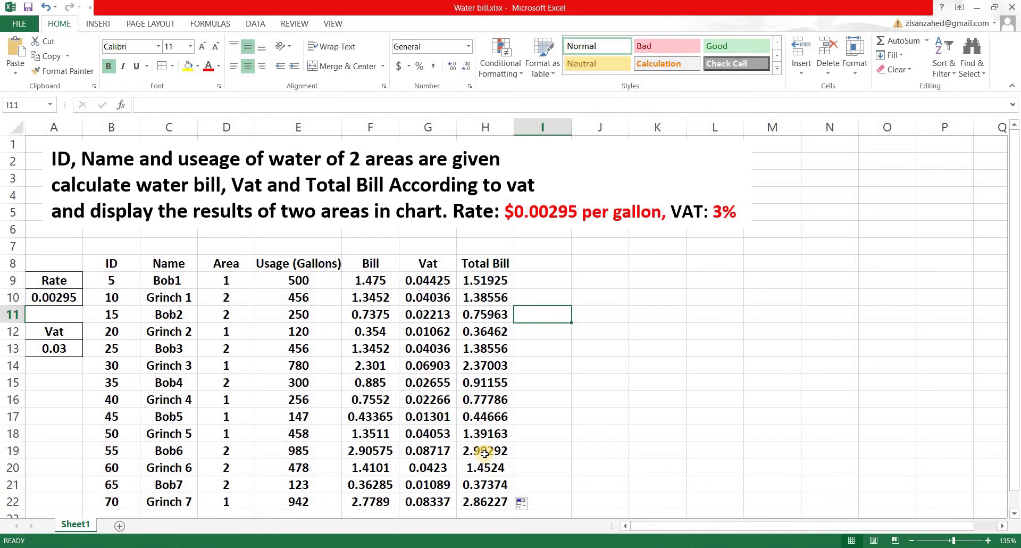
pyautogui.click(483, 282)
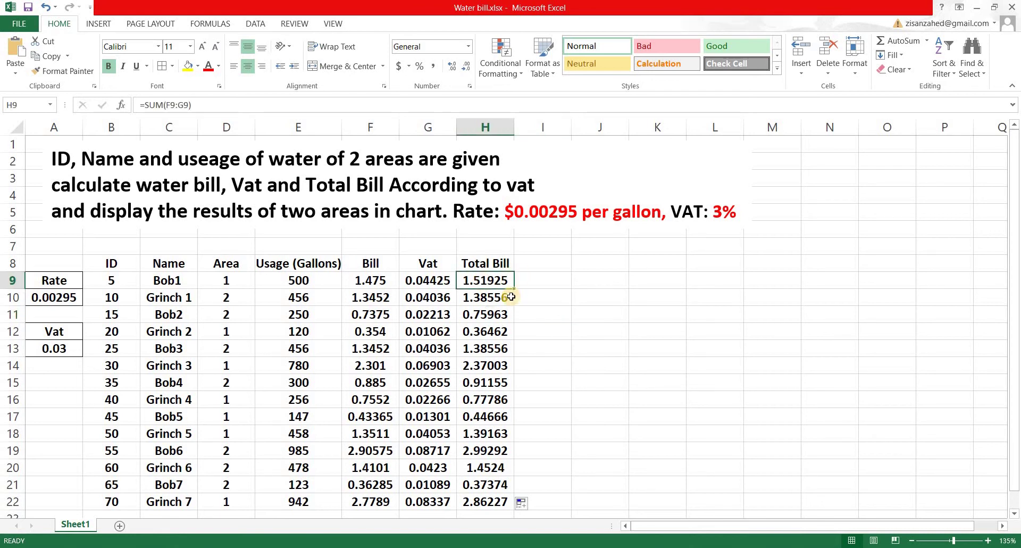
pyautogui.click(465, 299)
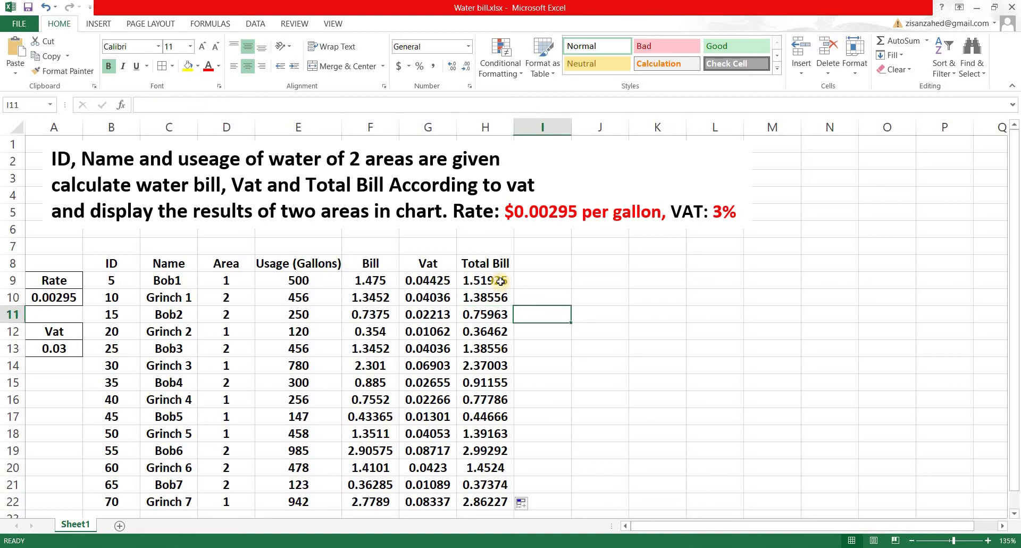
pyautogui.moveTo(485, 280); pyautogui.dragTo(500, 501)
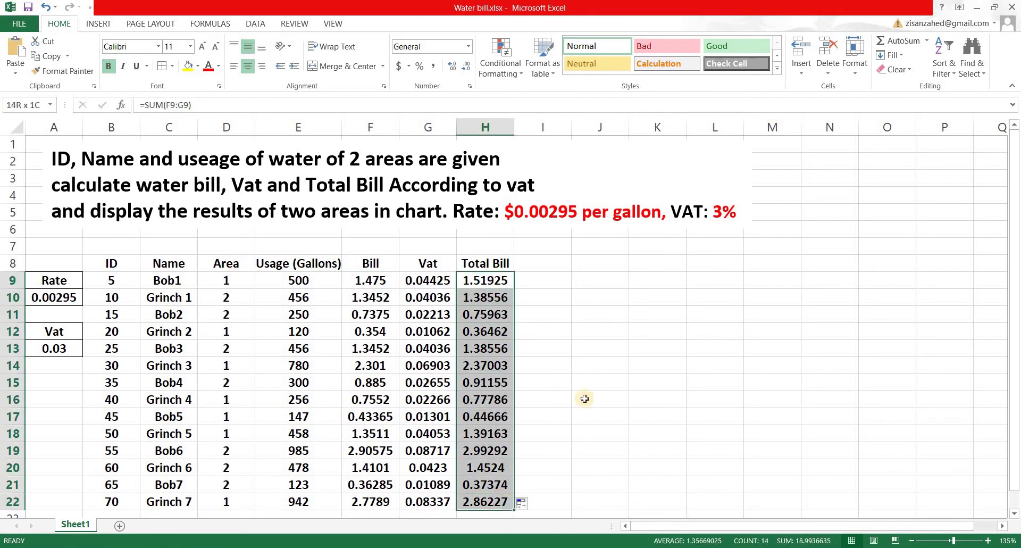
pyautogui.press('Delete')
# Step: Calculate the first total bill in H9 as a whole number with the formula =INT(F9+G9)
pyautogui.click(485, 280)
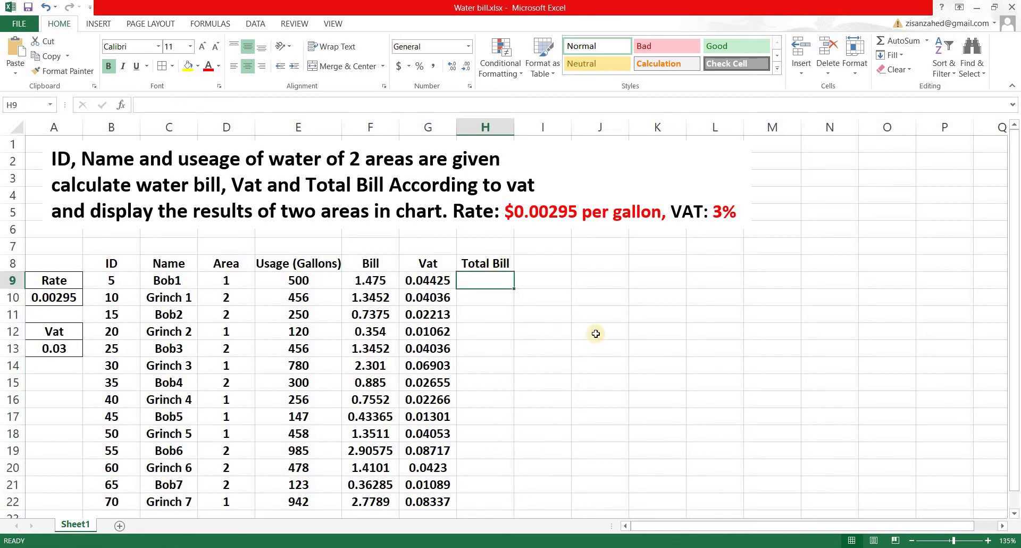
pyautogui.write('=')
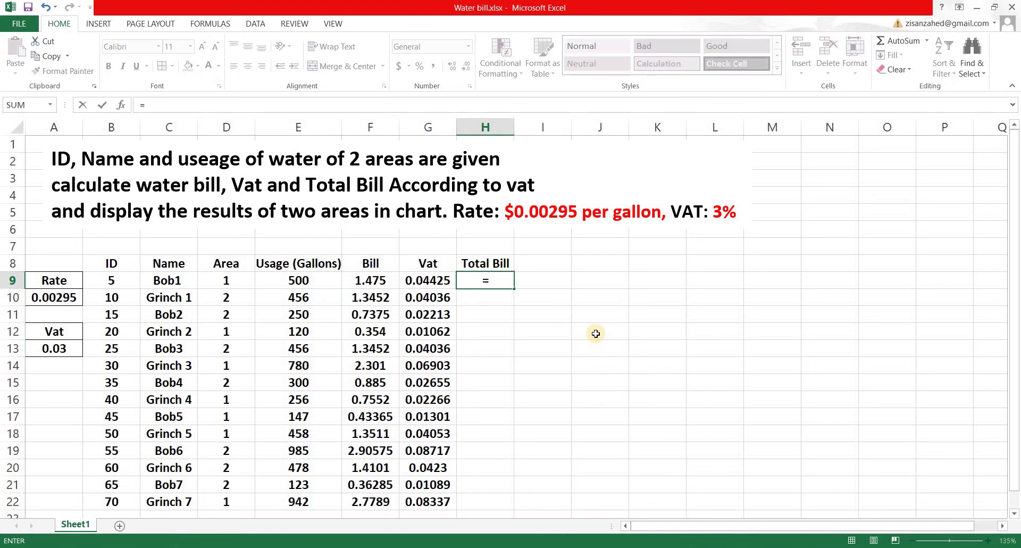
pyautogui.write('int')
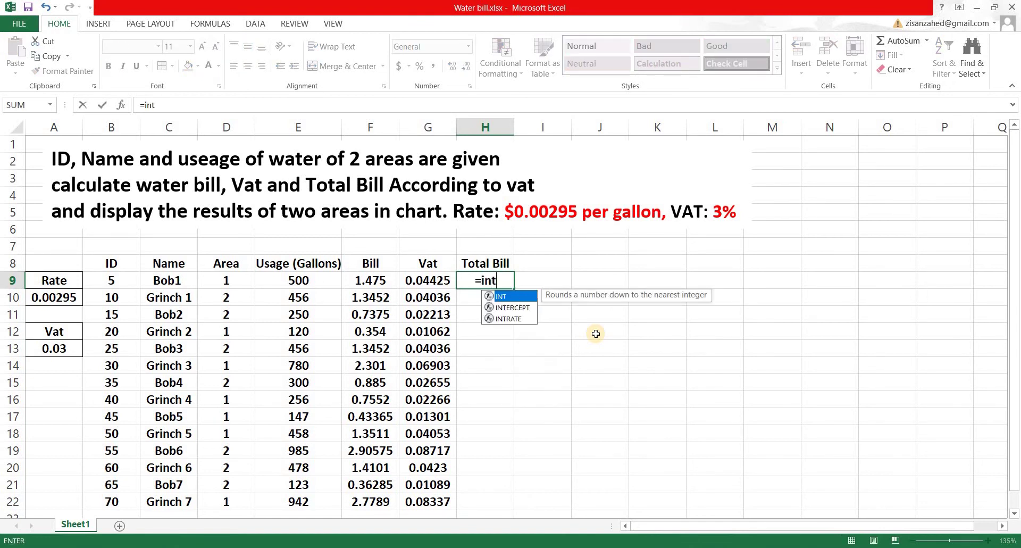
pyautogui.write('(')
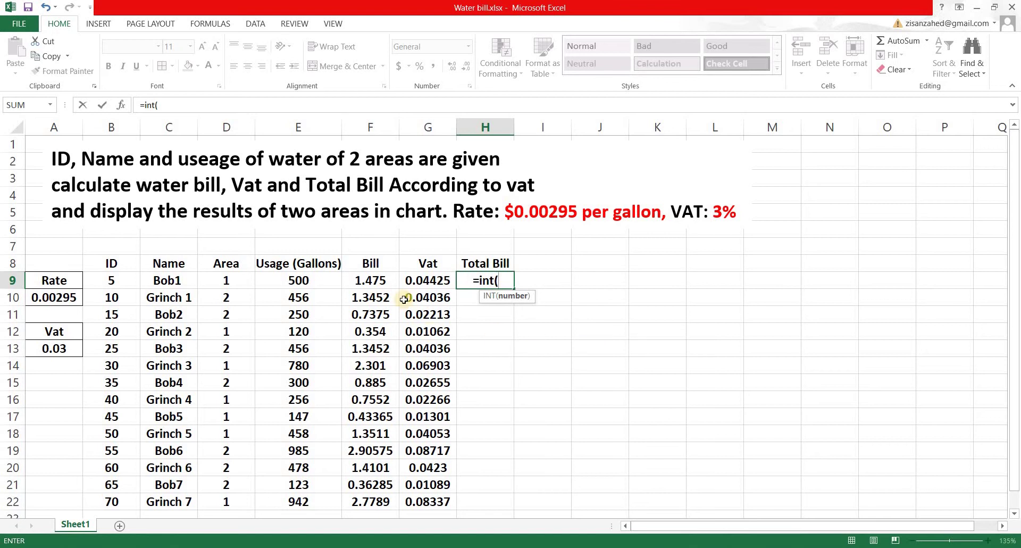
pyautogui.click(375, 282)
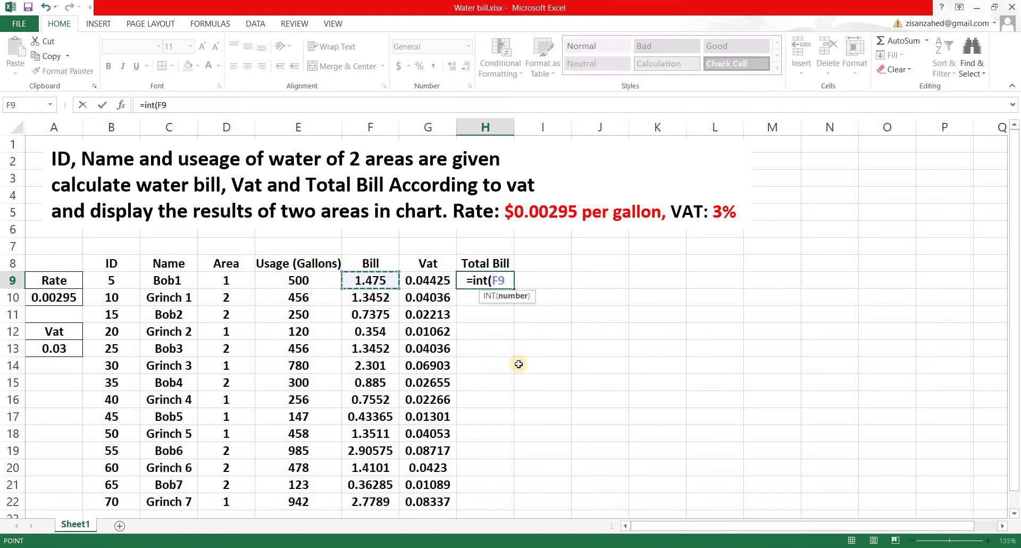
pyautogui.write('+')
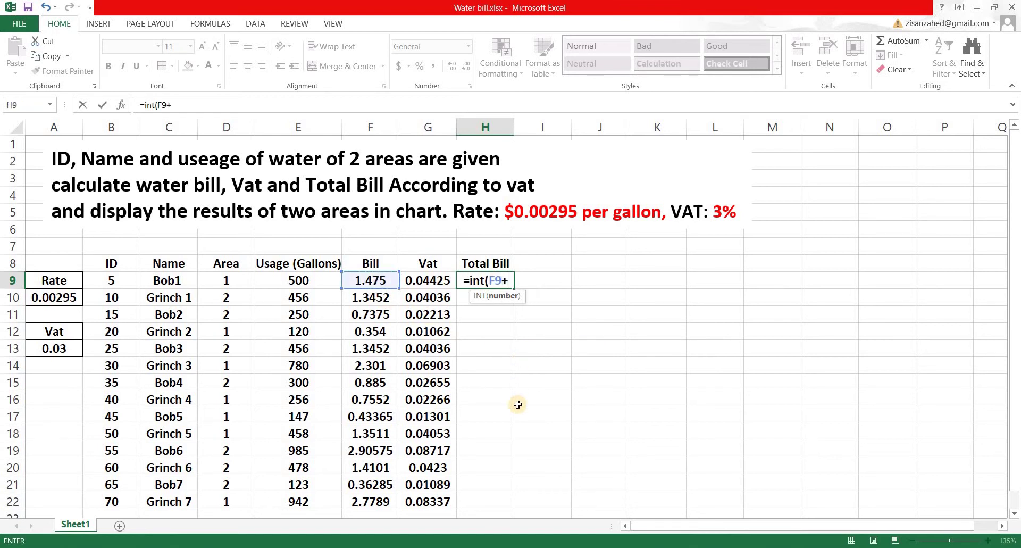
pyautogui.click(427, 281)
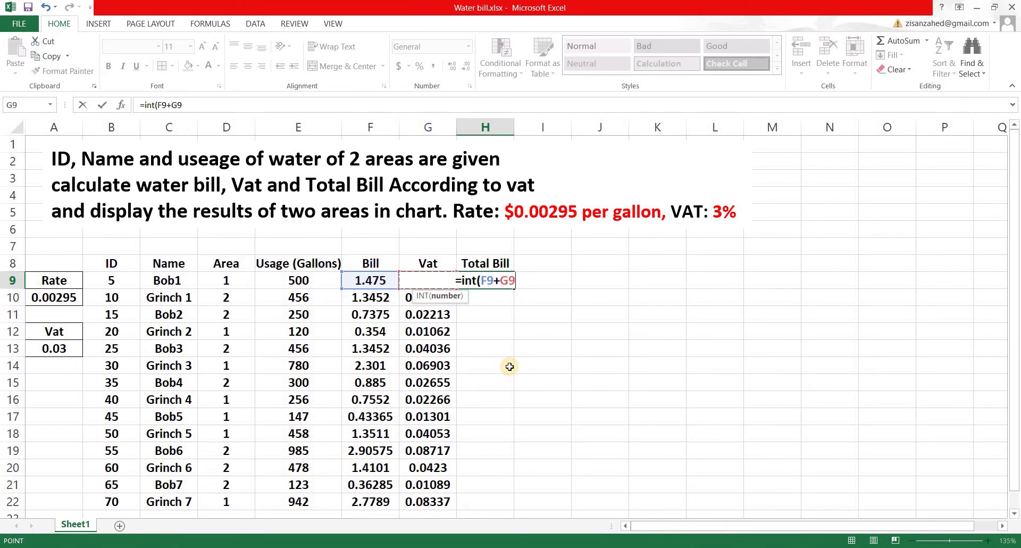
pyautogui.write(')')
pyautogui.press('Return')
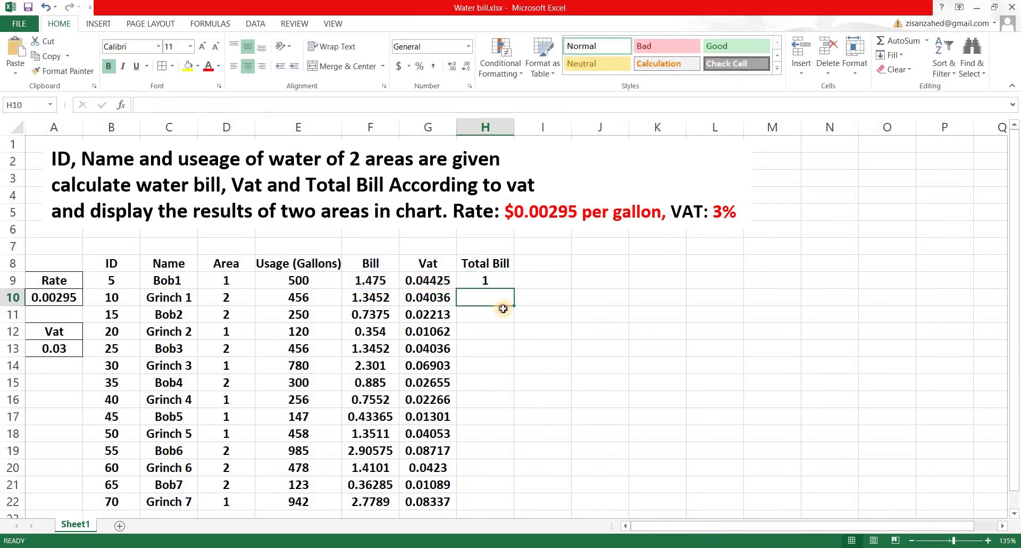
# Step: Fill the whole-number total bill formula from H9 down through H22 and check the formula in H11
pyautogui.click(500, 280)
pyautogui.moveTo(513, 288); pyautogui.dragTo(501, 505)
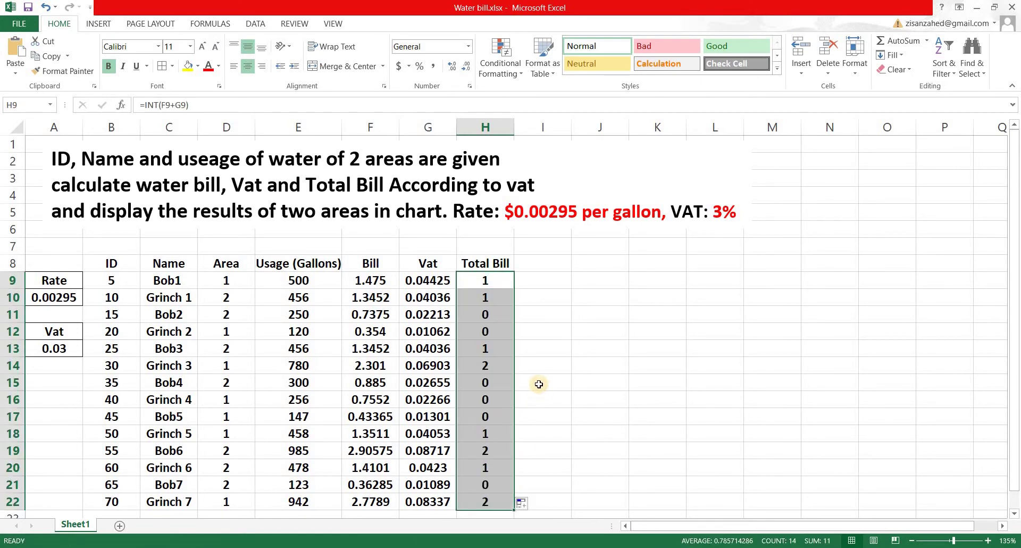
pyautogui.click(548, 346)
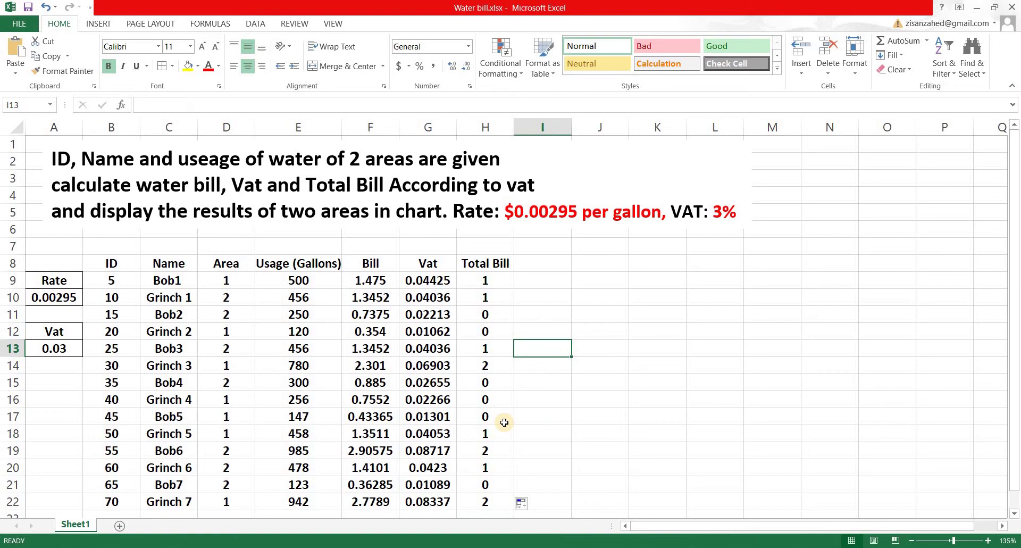
pyautogui.click(485, 318)
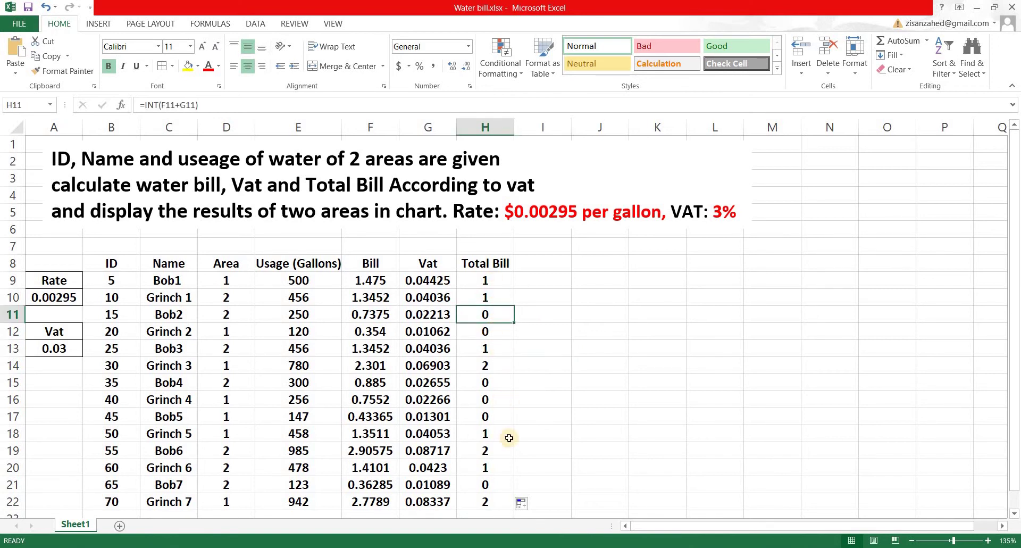
# Step: Check the total bills in column H and the gallon usage figures in column E across several customer rows
pyautogui.press('Down')
pyautogui.click(494, 417)
pyautogui.click(494, 382)
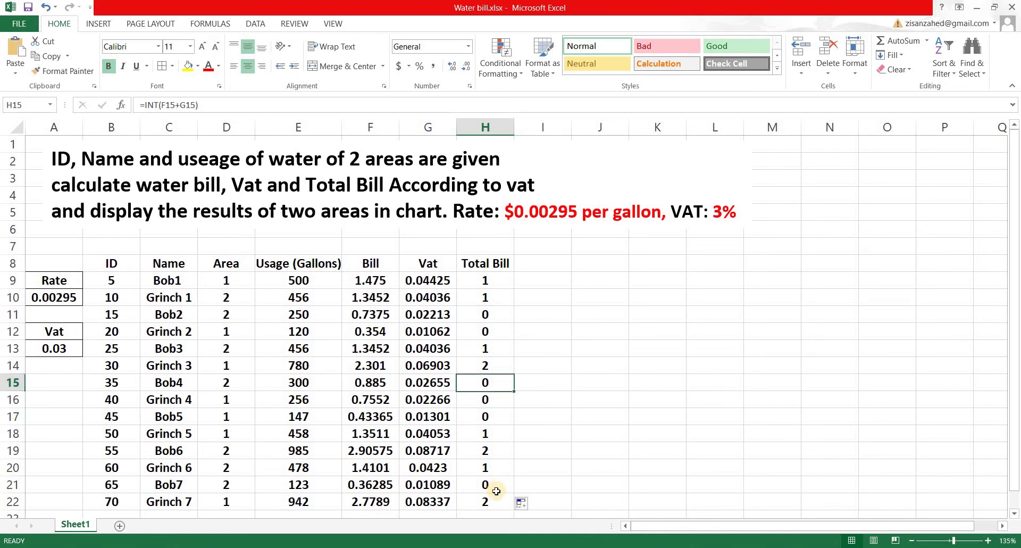
pyautogui.click(497, 491)
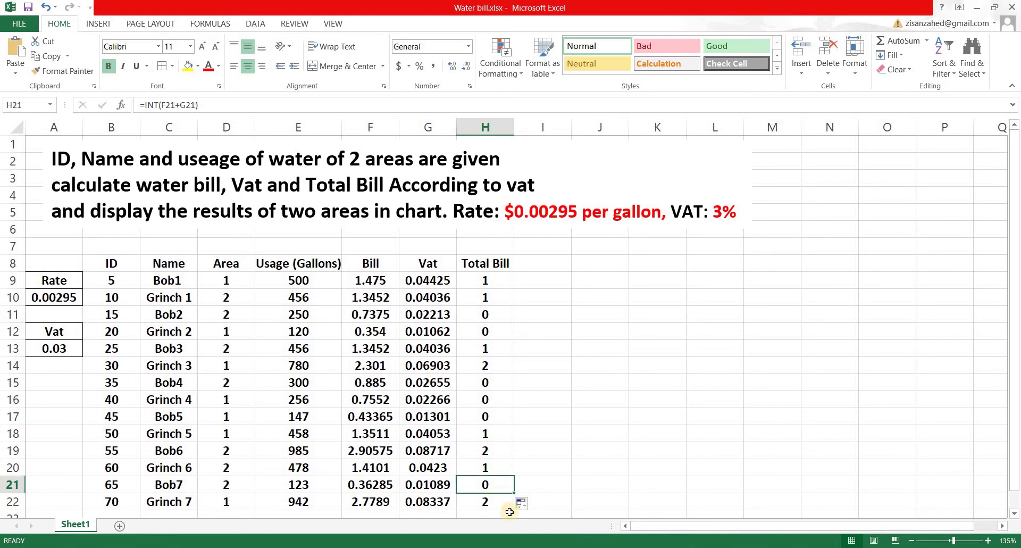
pyautogui.click(327, 281)
pyautogui.click(319, 317)
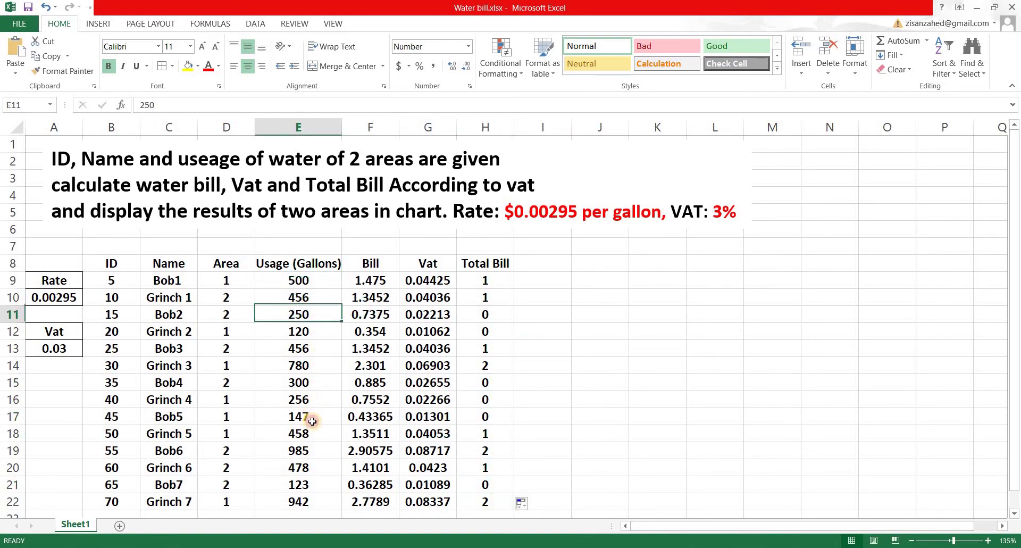
pyautogui.click(312, 366)
pyautogui.click(312, 433)
pyautogui.click(318, 281)
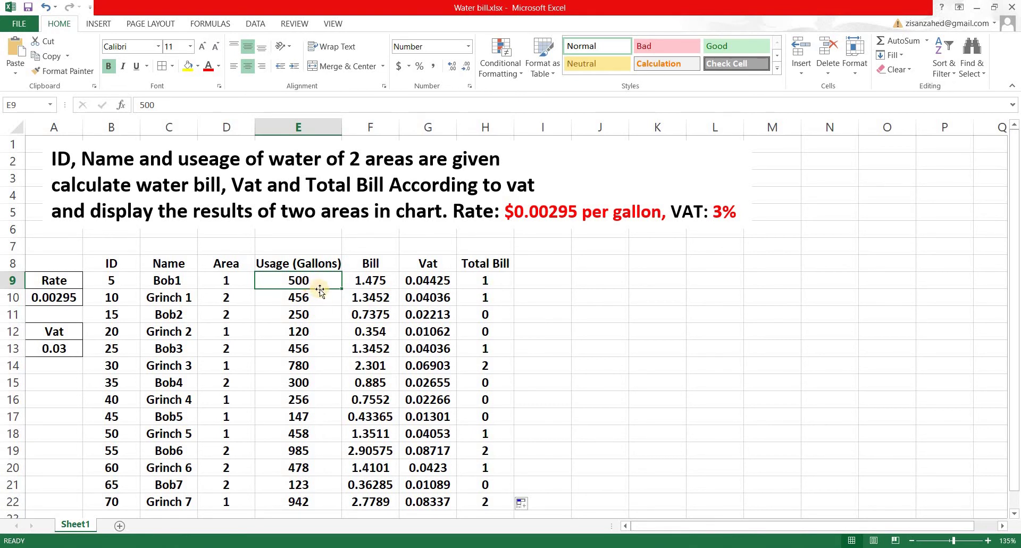
pyautogui.click(556, 410)
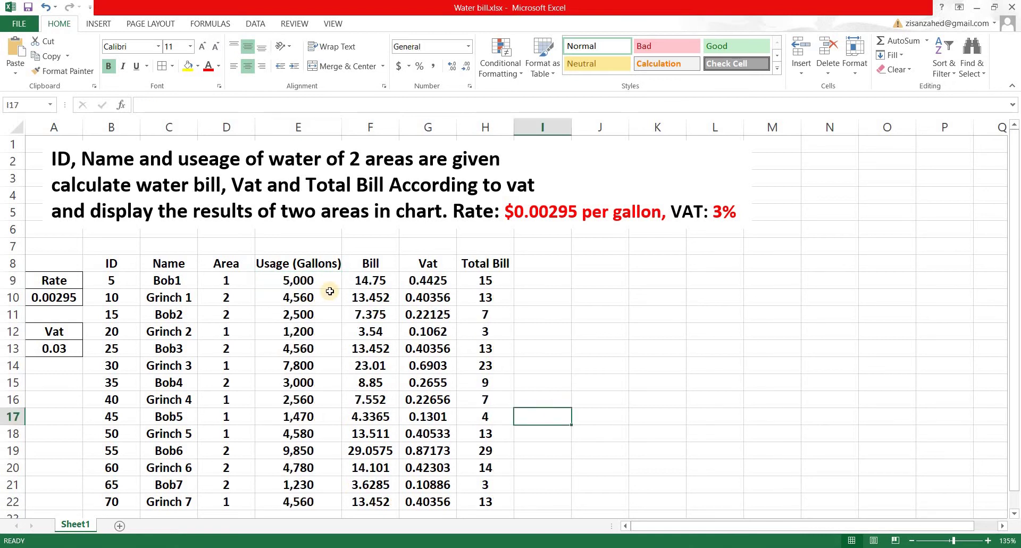
# Step: Go through the revised usage values in column E and return to the first customer's bill formula in F9
pyautogui.click(306, 282)
pyautogui.press('Down')
pyautogui.press('Down')
pyautogui.press('Down')
pyautogui.press('Down')
pyautogui.press('Down')
pyautogui.press('Down')
pyautogui.press('Down')
pyautogui.press('Down')
pyautogui.press('Down')
pyautogui.press('Down')
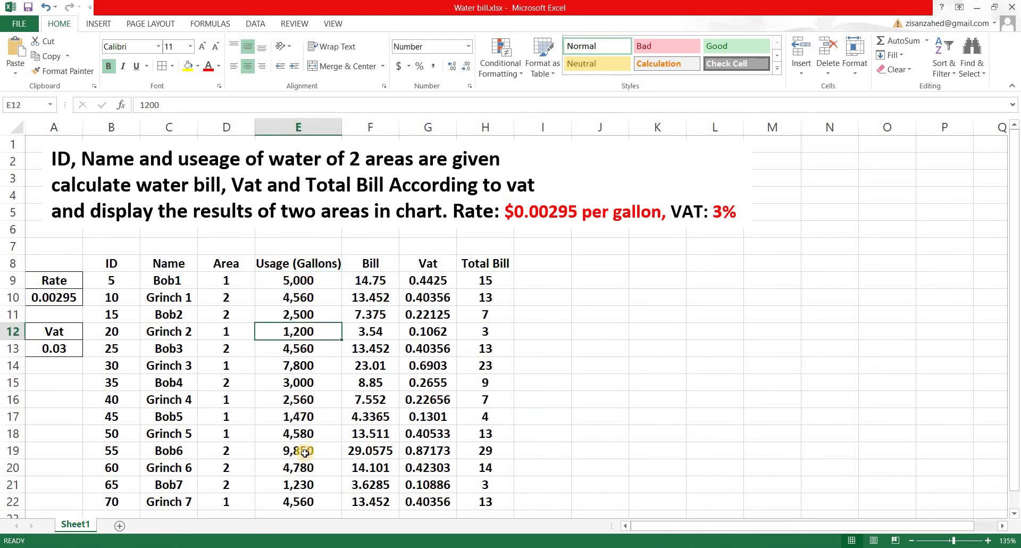
pyautogui.press('Up')
pyautogui.press('Up')
pyautogui.press('Up')
pyautogui.press('Up')
pyautogui.press('Up')
pyautogui.press('Up')
pyautogui.press('Up')
pyautogui.press('Up')
pyautogui.press('Up')
pyautogui.press('Up')
pyautogui.press('Right')
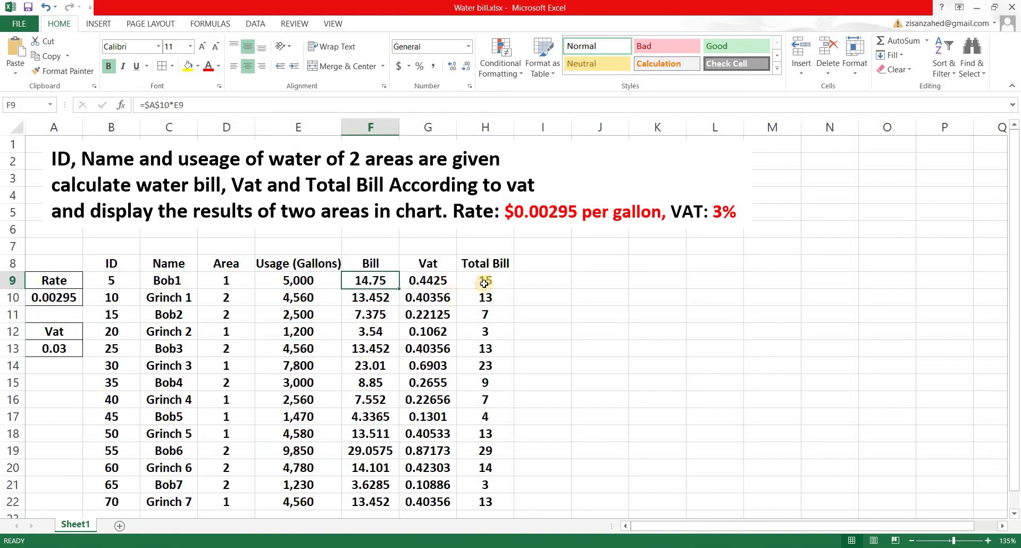
# Step: Review the recalculated Total Bill values in column H from H9 to H22 and back up
pyautogui.press('Right')
pyautogui.press('Right')
pyautogui.hotkey('ctrl', 'Down')
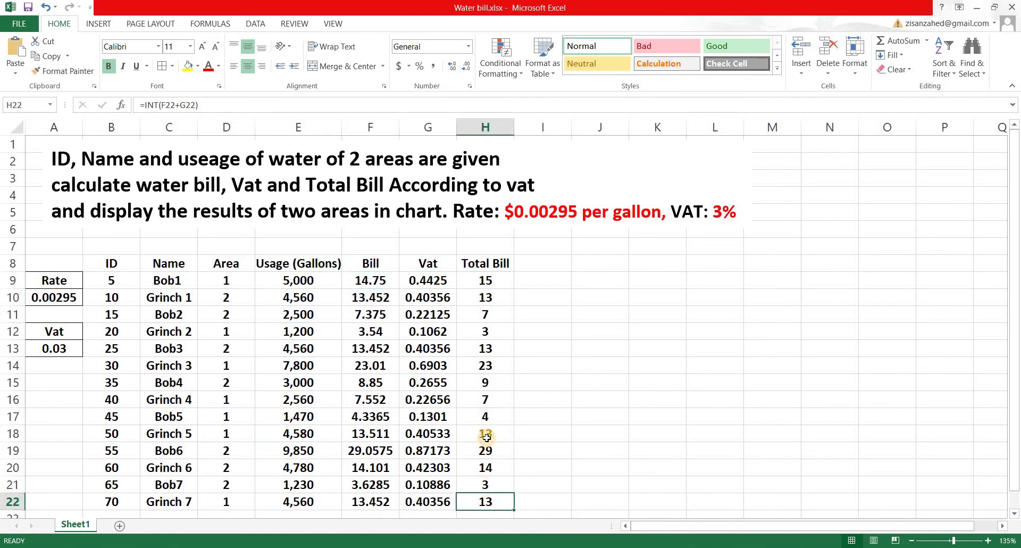
pyautogui.press('Up')
pyautogui.press('Up')
pyautogui.press('Up')
pyautogui.press('Up')
pyautogui.press('Up')
pyautogui.press('Up')
pyautogui.press('Up')
pyautogui.press('Up')
pyautogui.press('Up')
pyautogui.press('Up')
pyautogui.press('Up')
pyautogui.press('Up')
pyautogui.press('Up')
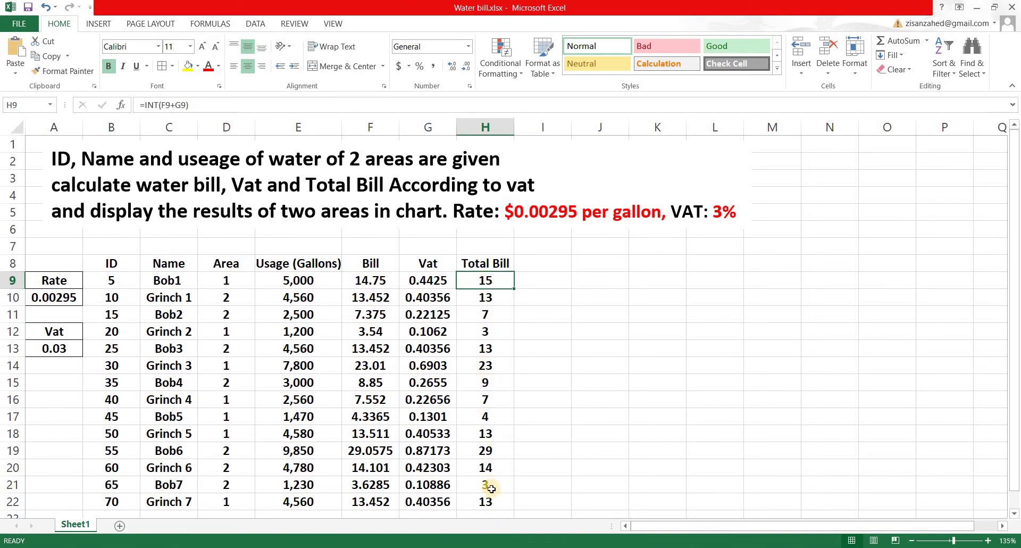
pyautogui.click(512, 262)
pyautogui.doubleClick(512, 263)
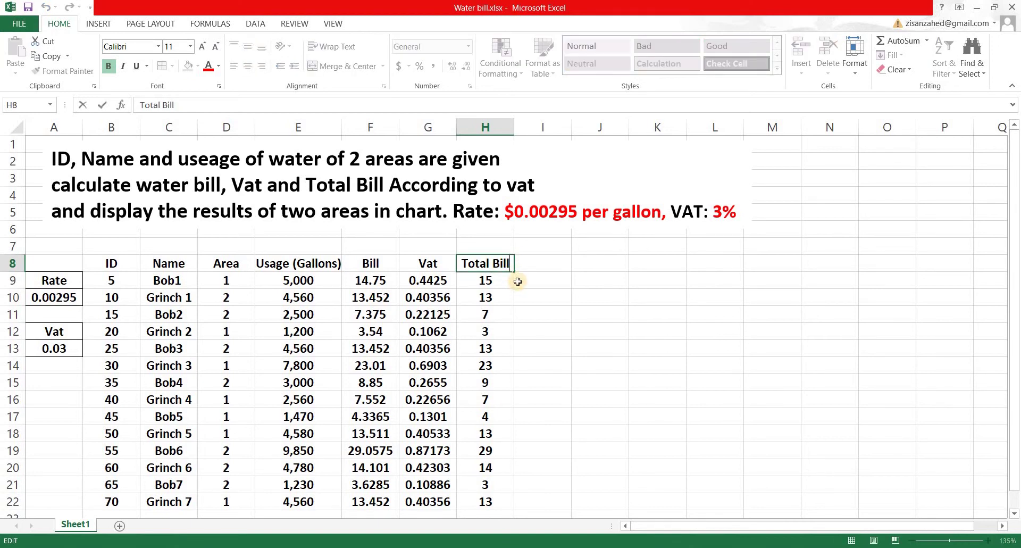
pyautogui.write('($')
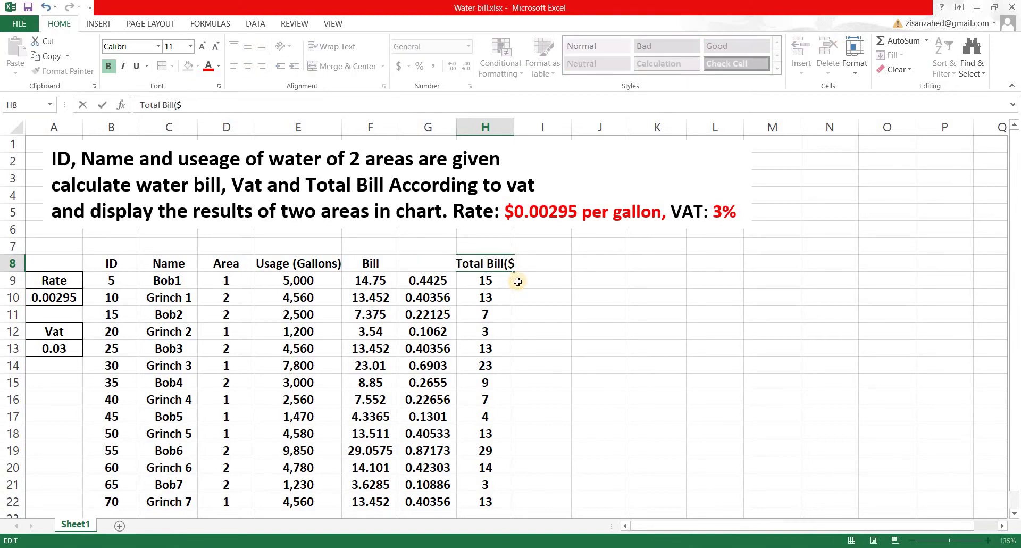
pyautogui.write(')')
pyautogui.press('BackSpace')
pyautogui.press('BackSpace')
pyautogui.press('BackSpace')
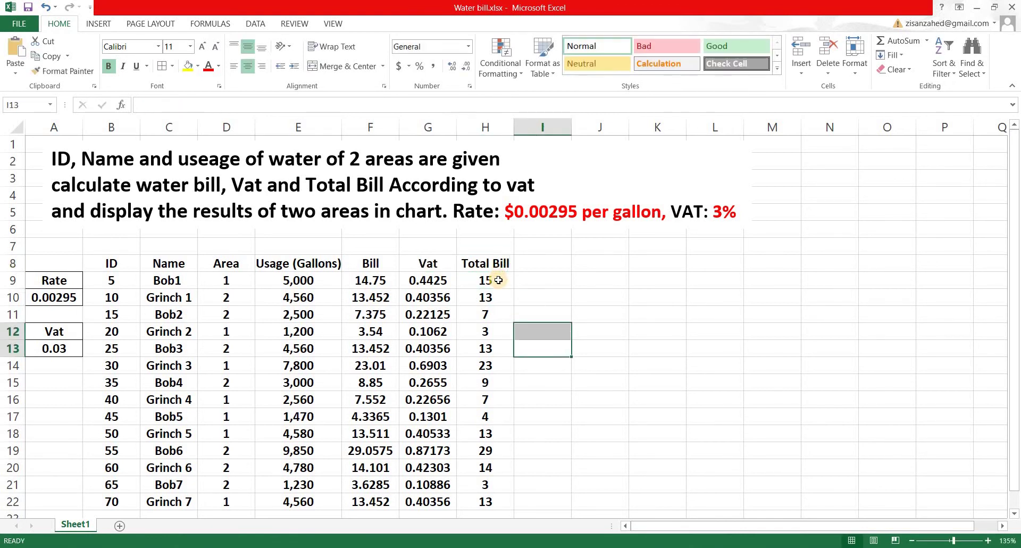
# Step: Format the total bills in H9:H22 as Currency with the $ symbol and 0 decimal places
pyautogui.moveTo(496, 275); pyautogui.dragTo(493, 499)
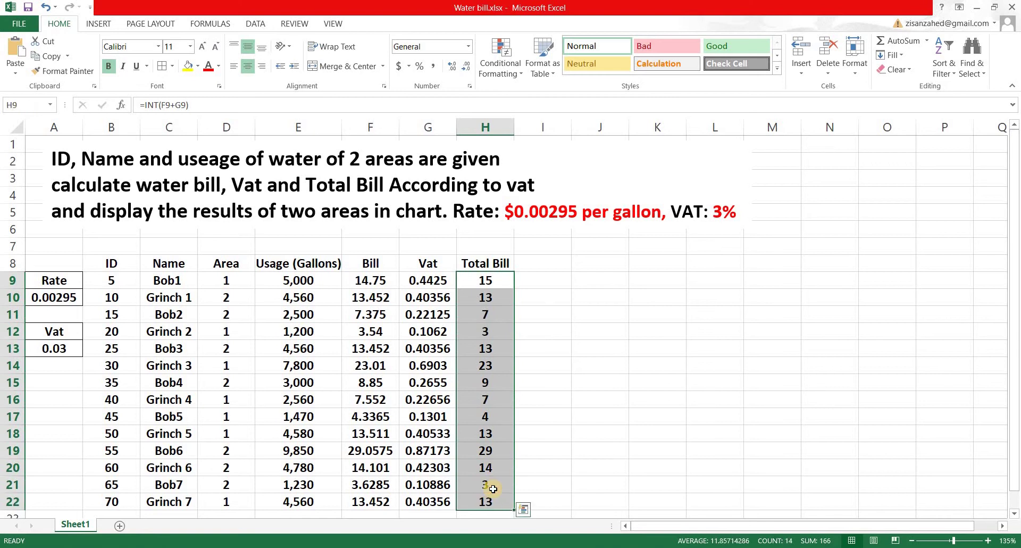
pyautogui.rightClick(487, 350)
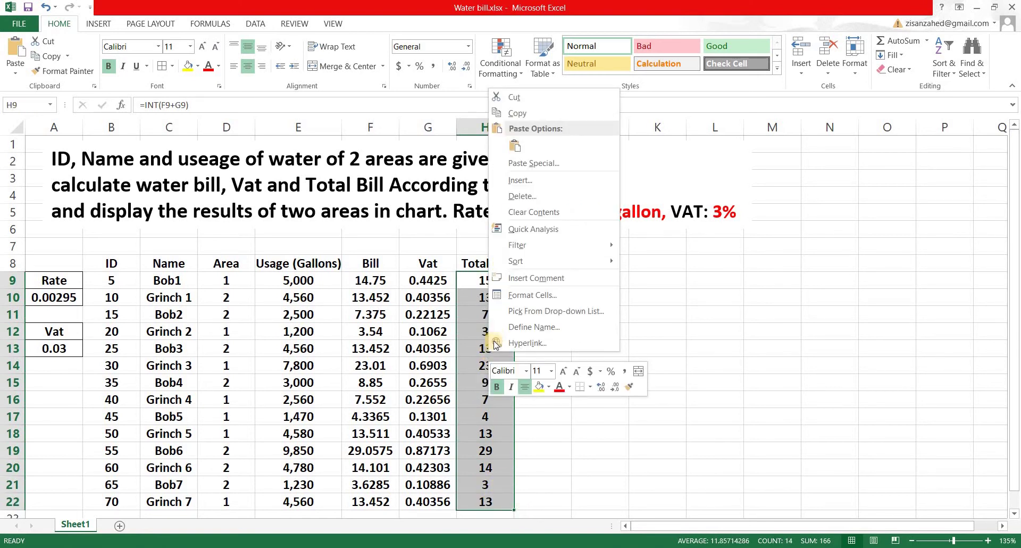
pyautogui.click(526, 295)
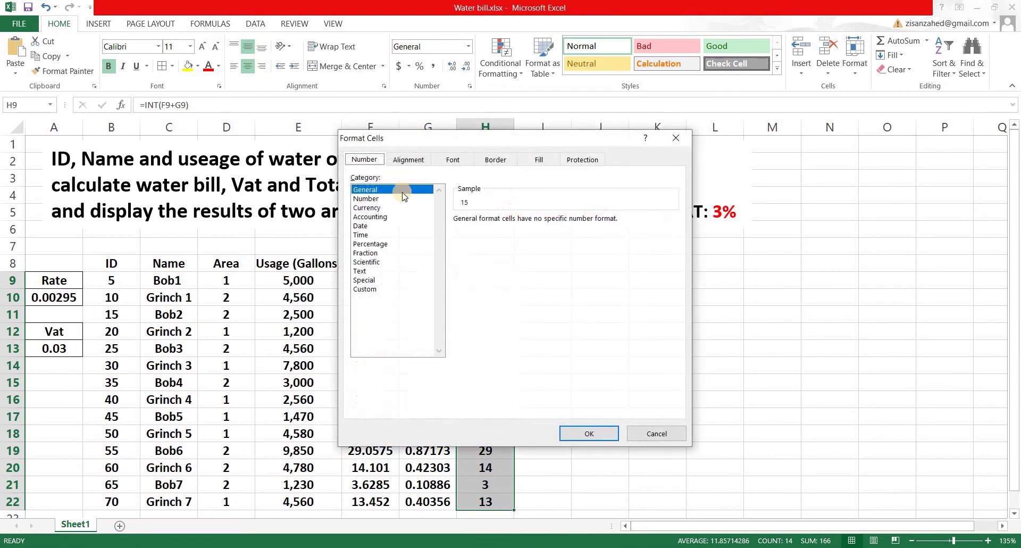
pyautogui.click(367, 208)
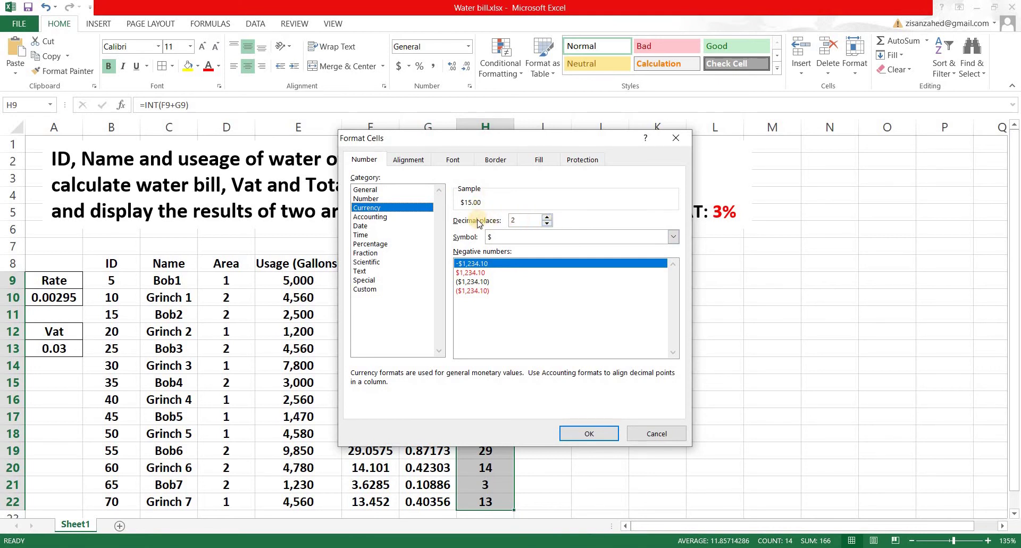
pyautogui.click(548, 224)
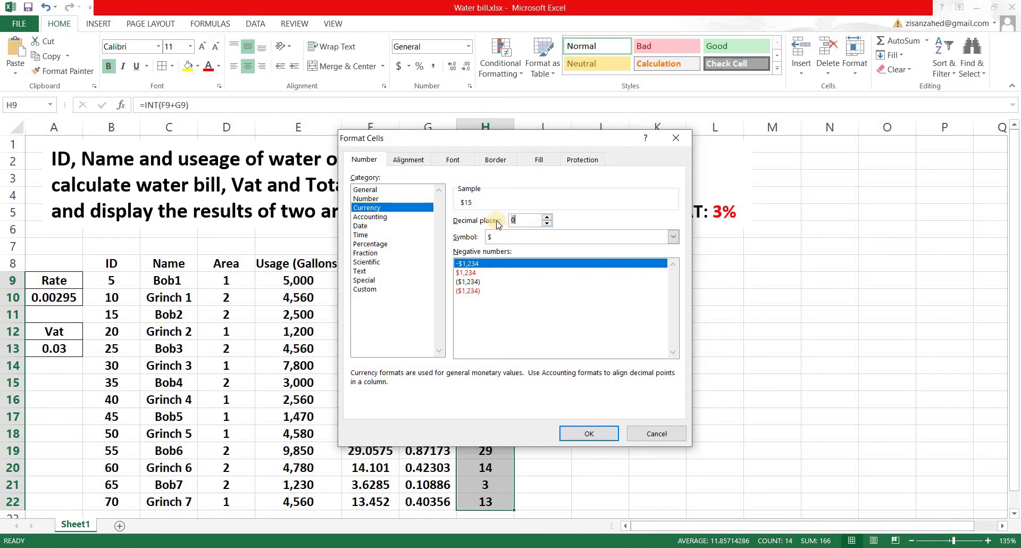
pyautogui.click(673, 238)
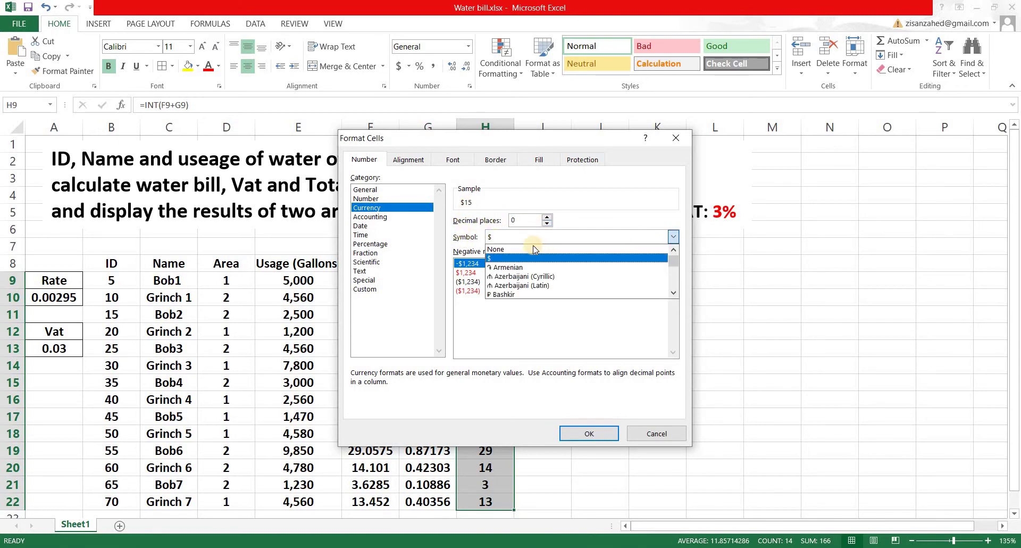
pyautogui.click(499, 259)
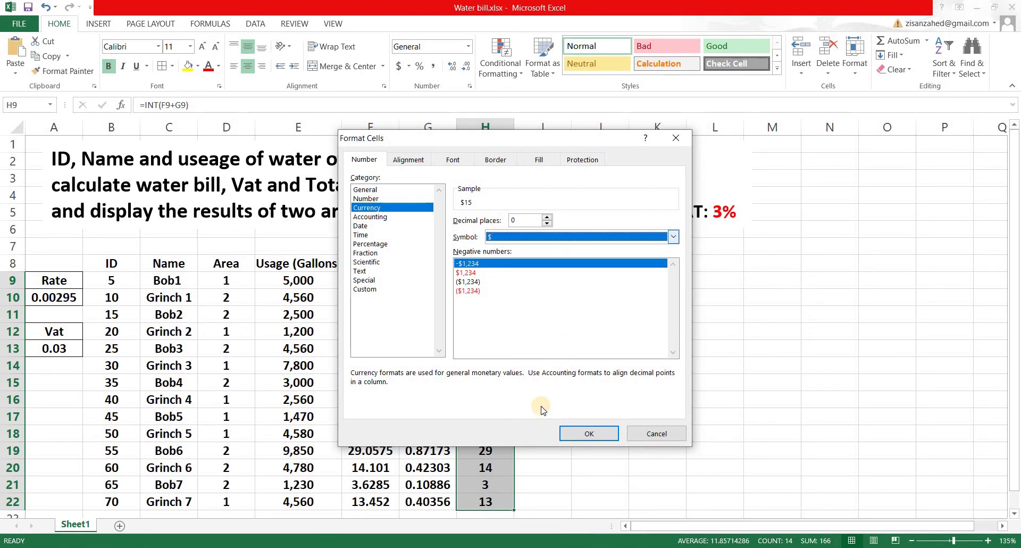
pyautogui.click(584, 434)
pyautogui.click(579, 330)
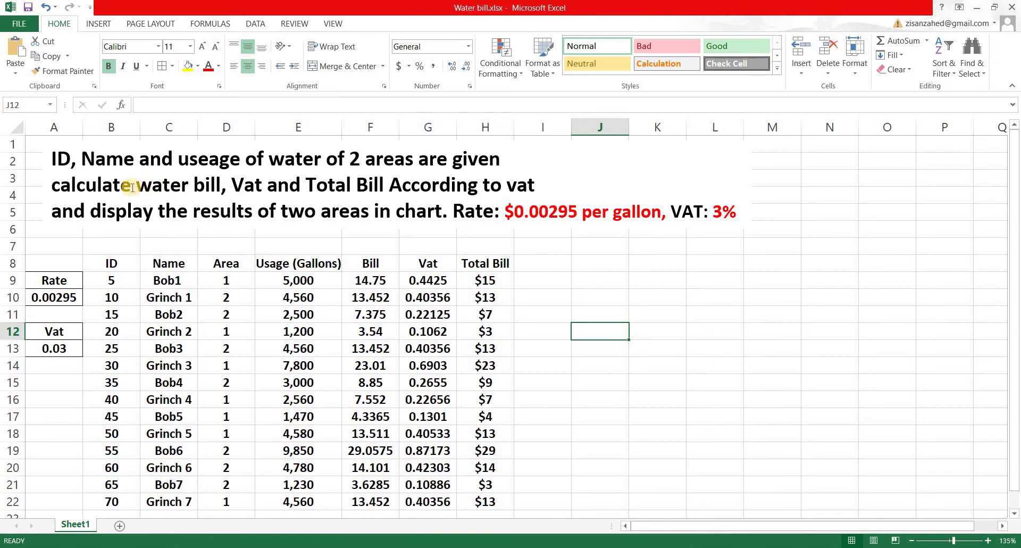
pyautogui.moveTo(129, 184); pyautogui.dragTo(197, 184)
pyautogui.moveTo(376, 184)
pyautogui.mouseDown()
pyautogui.moveTo(281, 187)
pyautogui.moveTo(137, 232)
pyautogui.mouseUp()
pyautogui.click(99, 216)
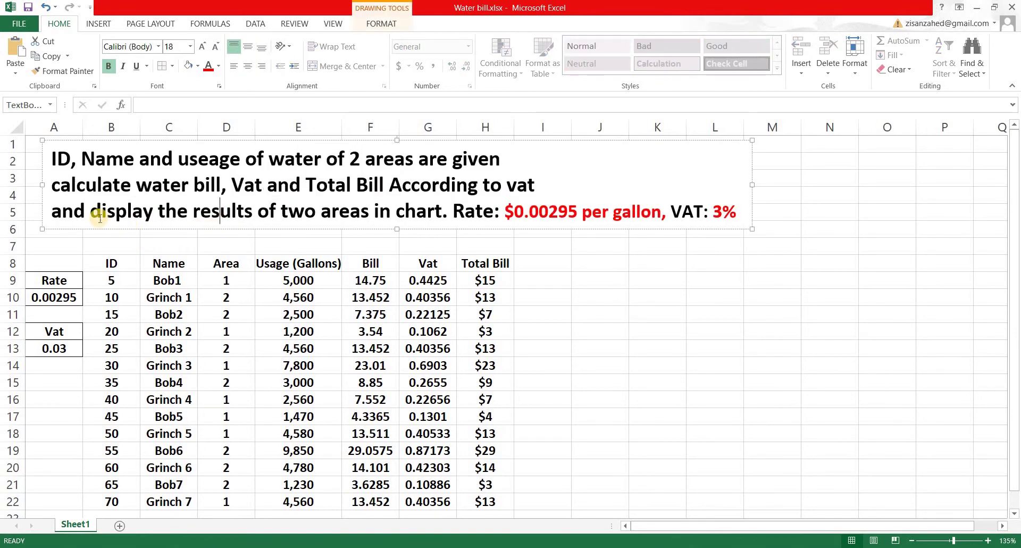
pyautogui.moveTo(139, 211); pyautogui.dragTo(497, 213)
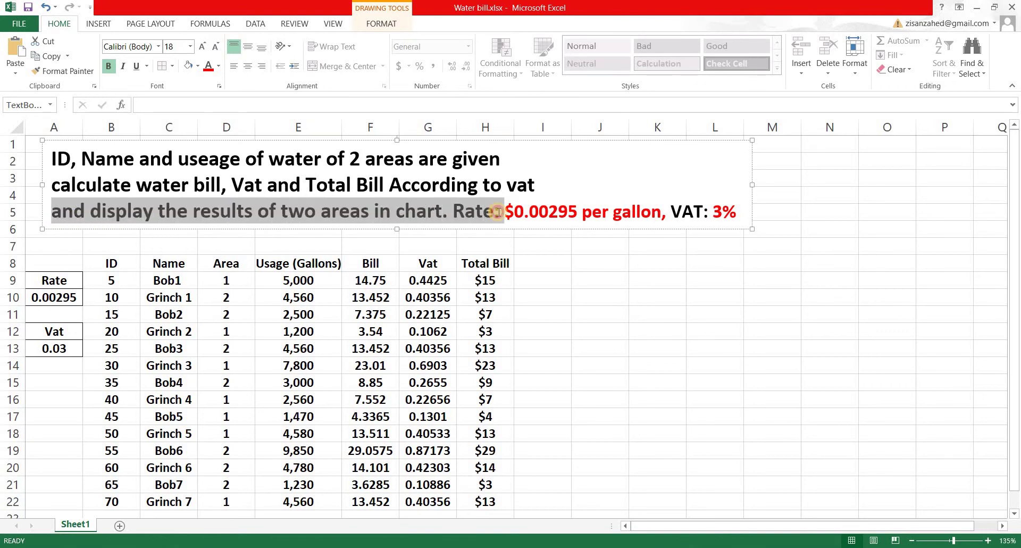
pyautogui.click(528, 344)
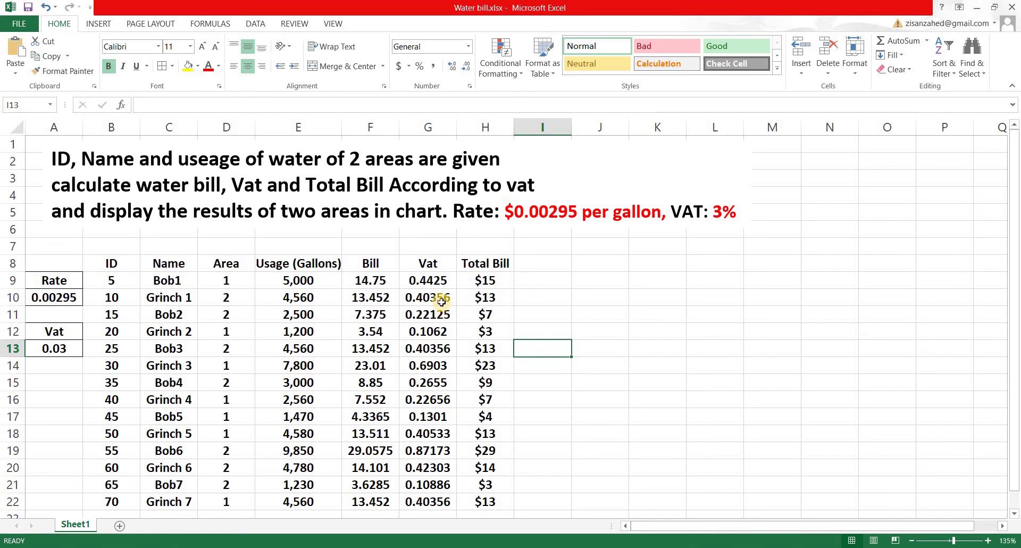
# Step: Try to sort the customer table by Area from smallest to largest and widen the Bill column F
pyautogui.click(216, 279)
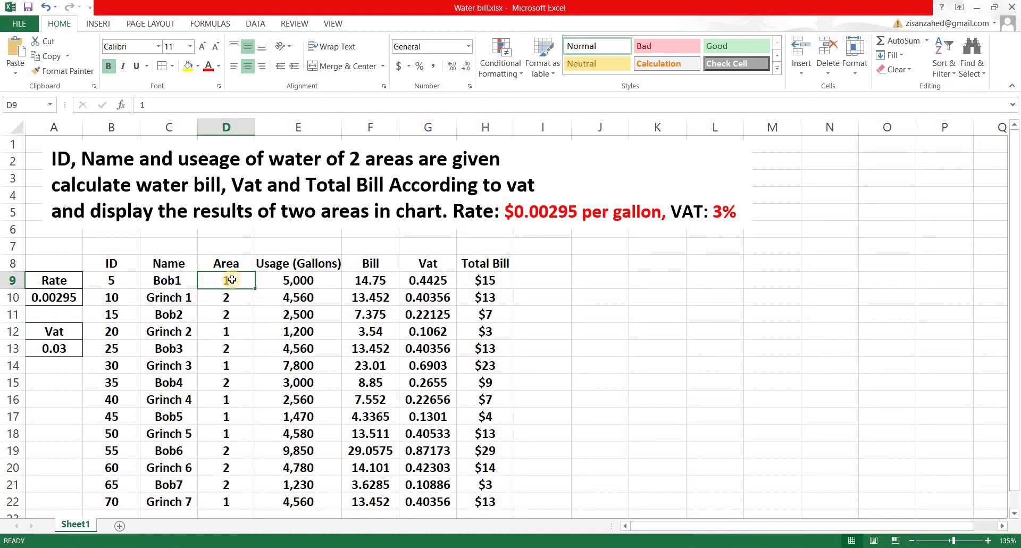
pyautogui.click(945, 79)
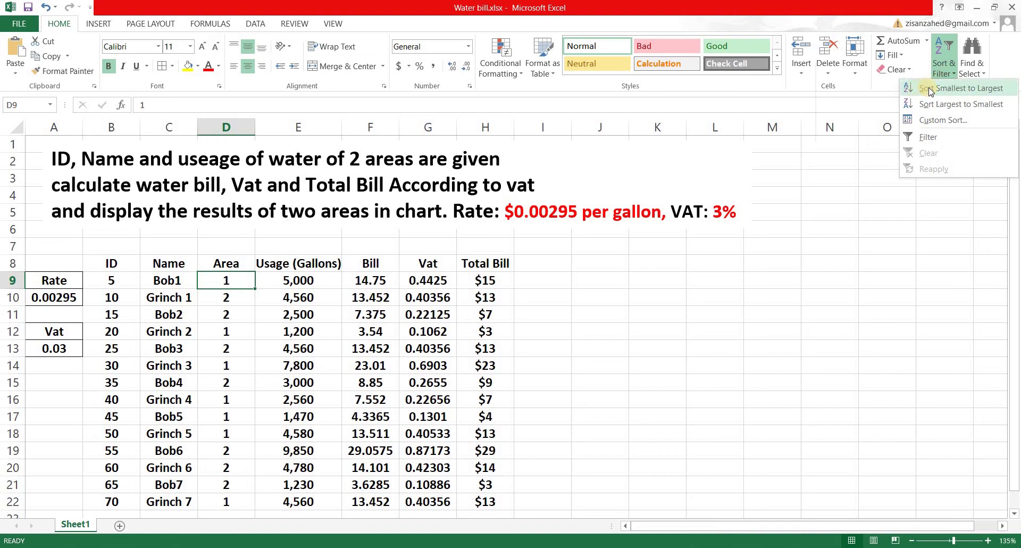
pyautogui.click(984, 87)
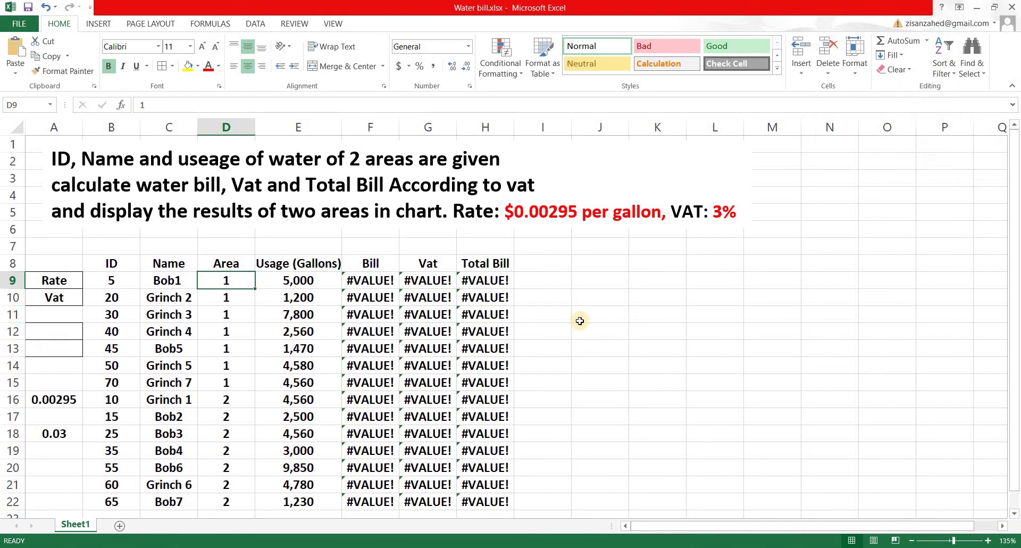
pyautogui.click(543, 352)
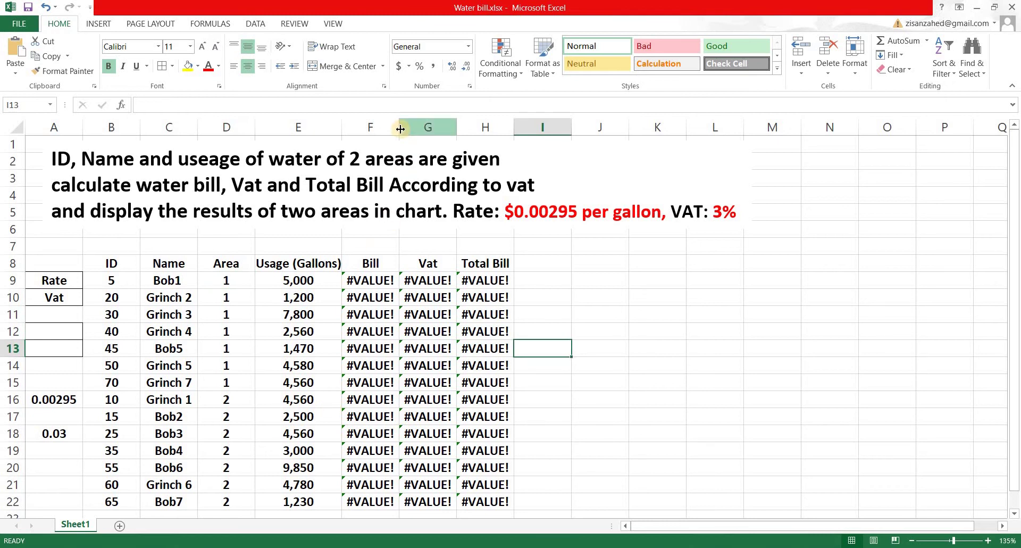
pyautogui.moveTo(399, 130); pyautogui.dragTo(416, 128)
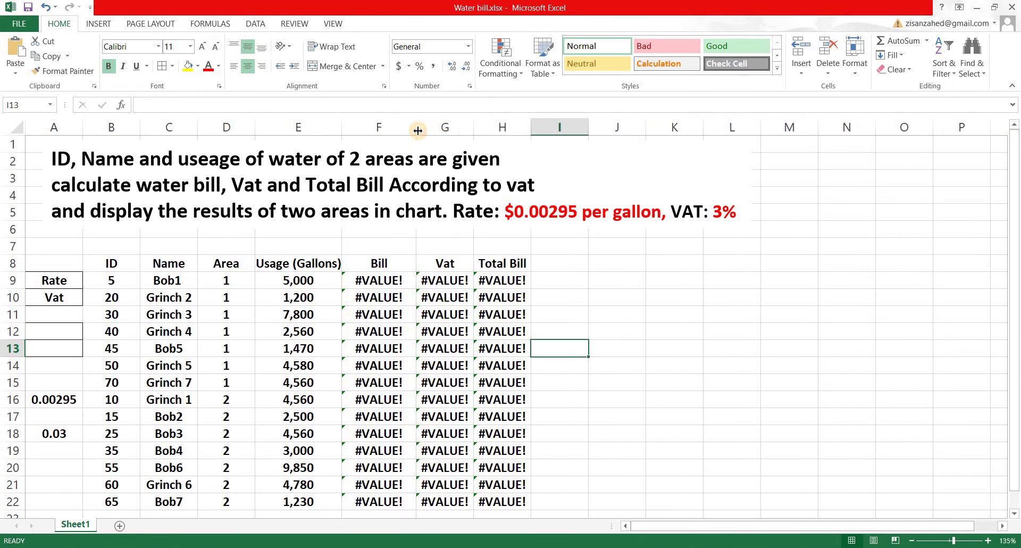
pyautogui.click(367, 284)
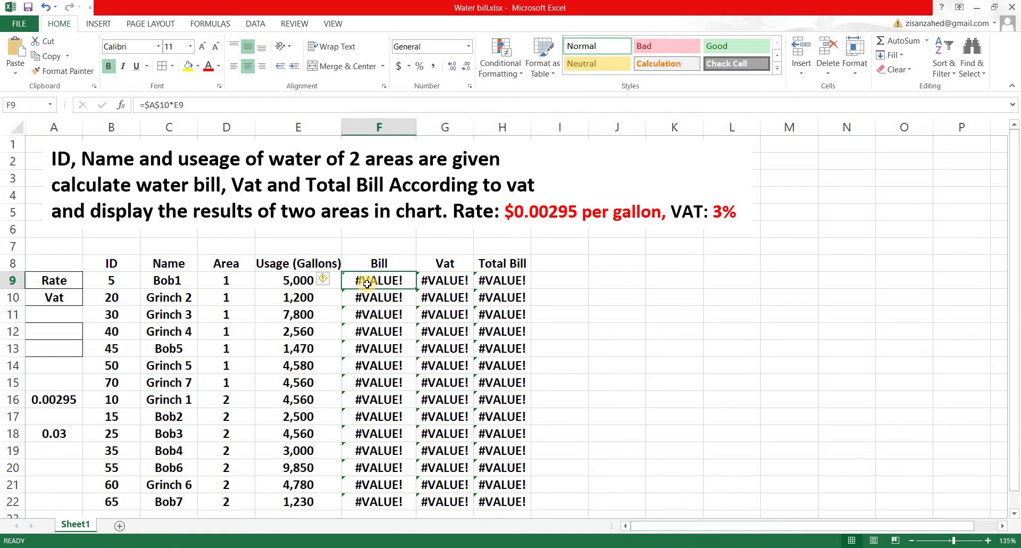
# Step: Undo the widening of the Bill column and the sort by Area
pyautogui.hotkey('ctrl', 'z')
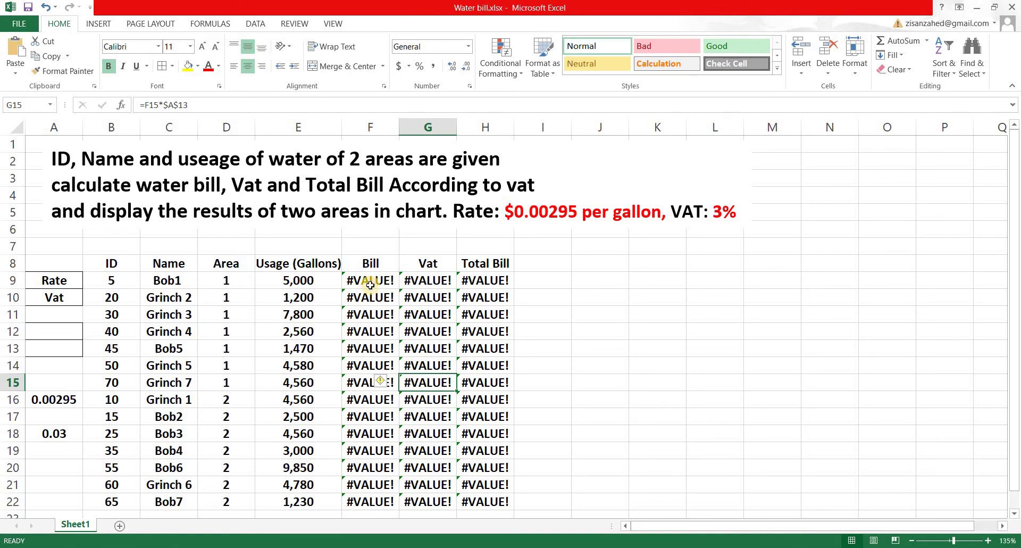
pyautogui.hotkey('ctrl', 'z')
pyautogui.click(577, 298)
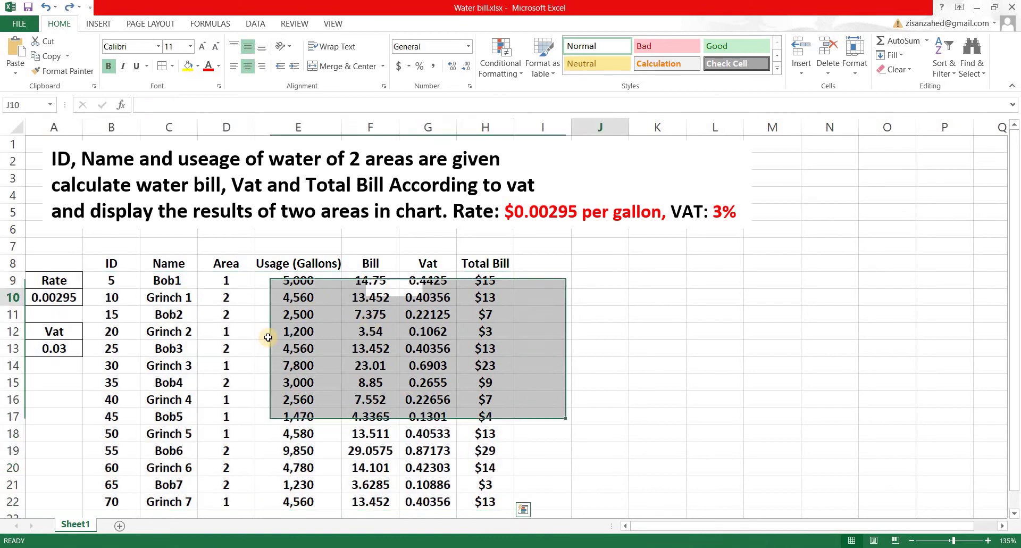
# Step: Sort only the Area values in D9:D22 from smallest to largest, continuing with the current selection instead of expanding it
pyautogui.moveTo(237, 283); pyautogui.dragTo(227, 506)
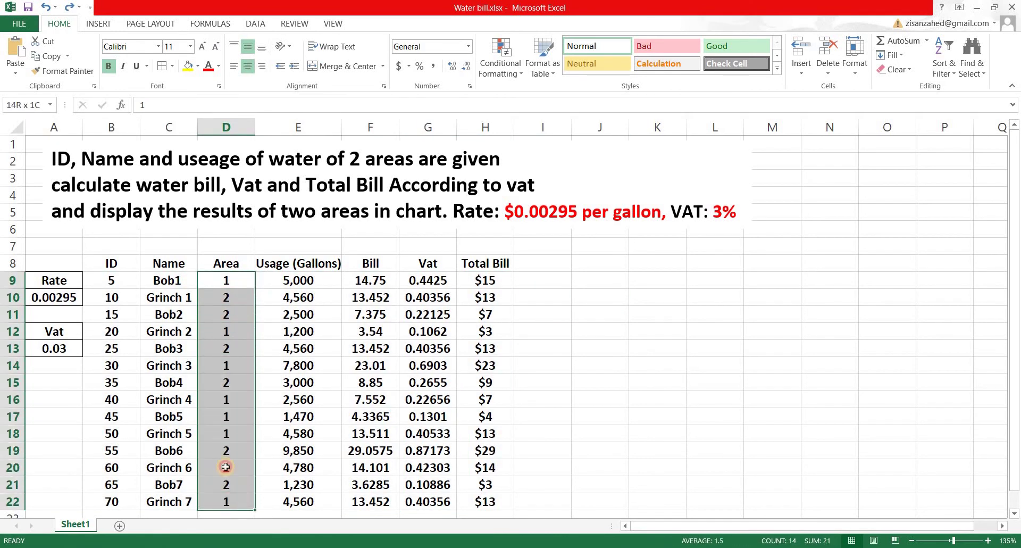
pyautogui.click(946, 68)
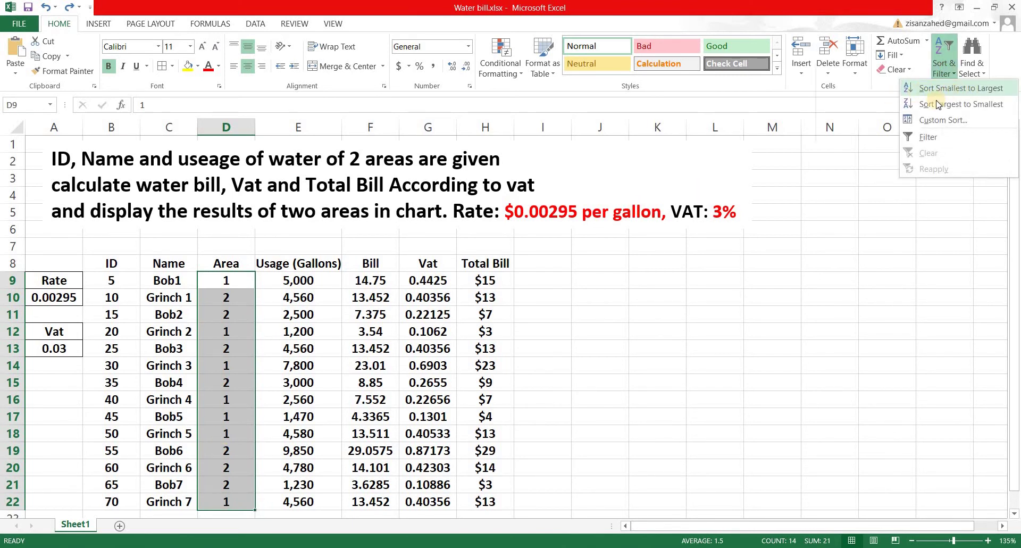
pyautogui.click(959, 90)
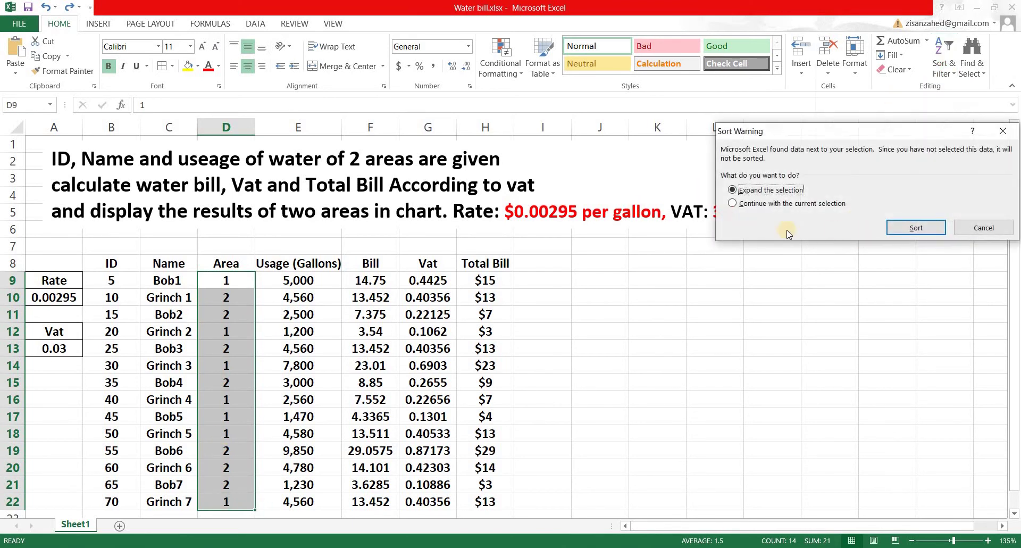
pyautogui.click(733, 203)
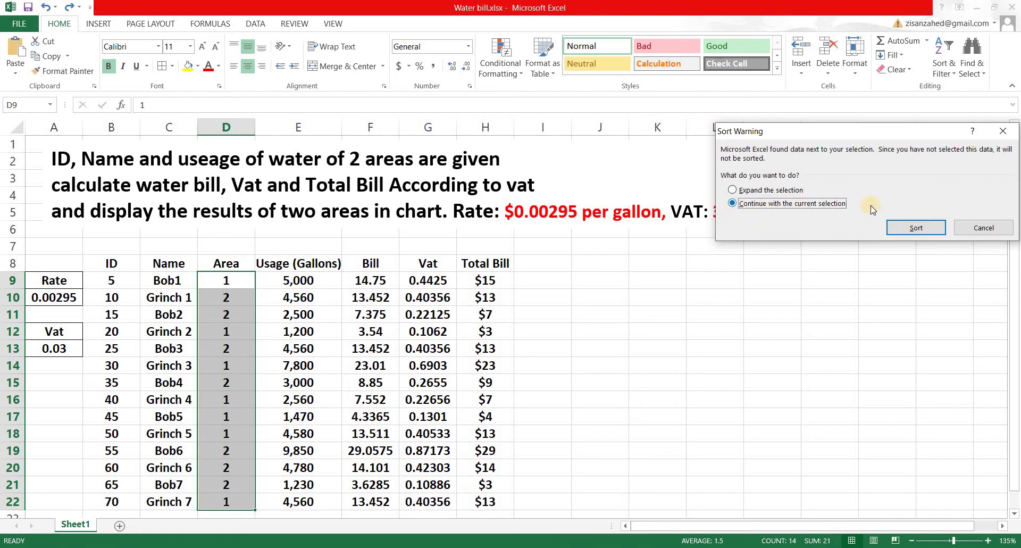
pyautogui.click(916, 228)
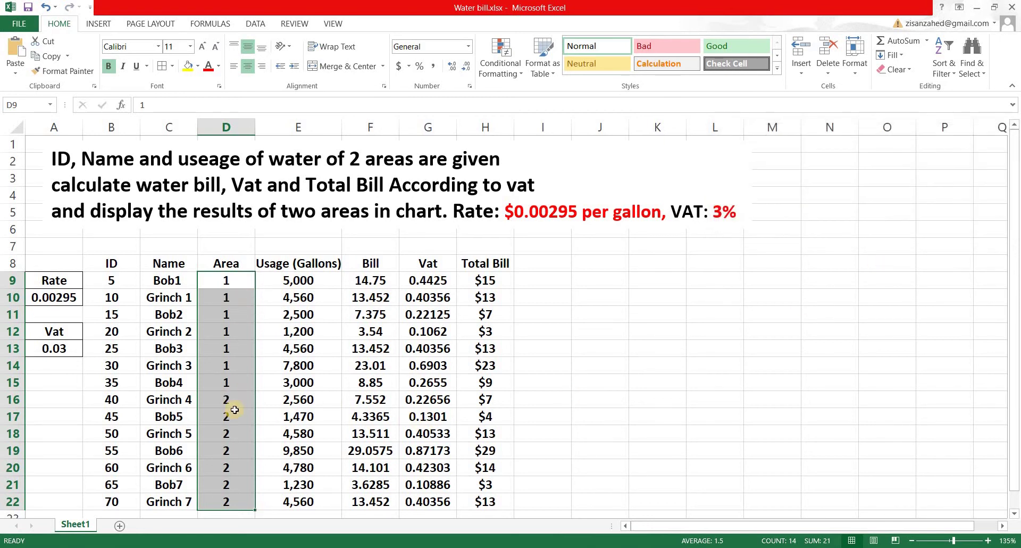
pyautogui.click(585, 346)
# Step: Add subtotals to the customer table that sum Total Bill at each change in Area
pyautogui.click(467, 280)
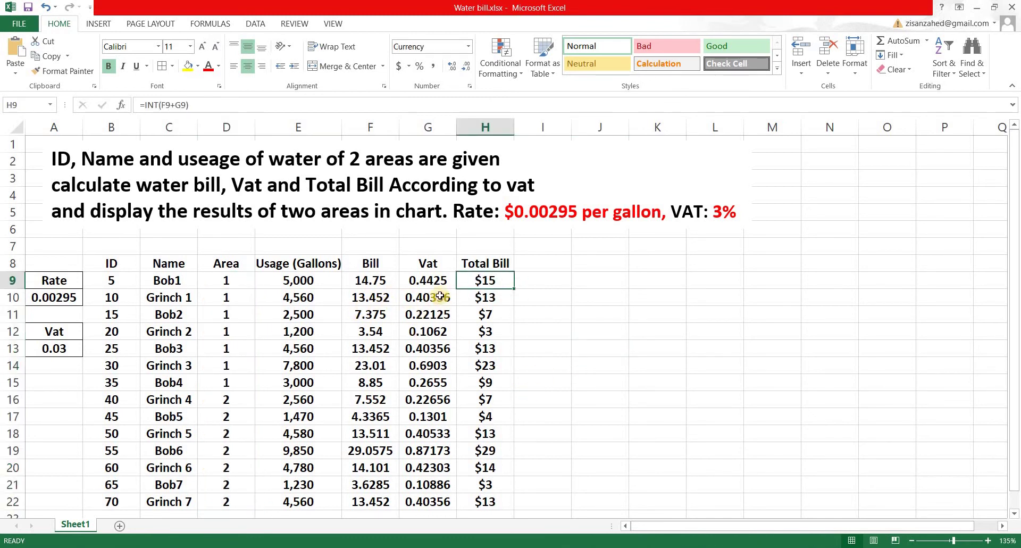
pyautogui.click(255, 25)
pyautogui.click(758, 62)
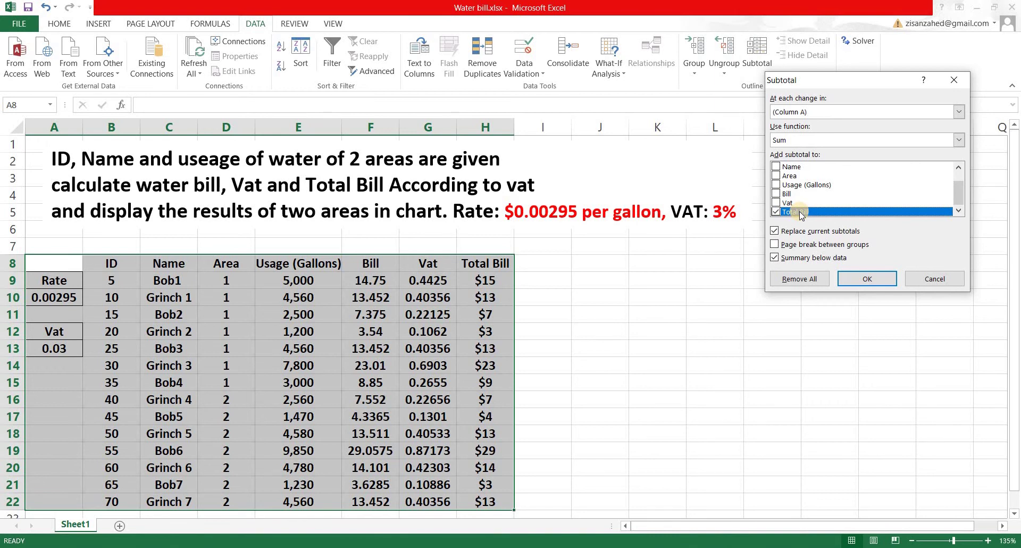
pyautogui.click(959, 113)
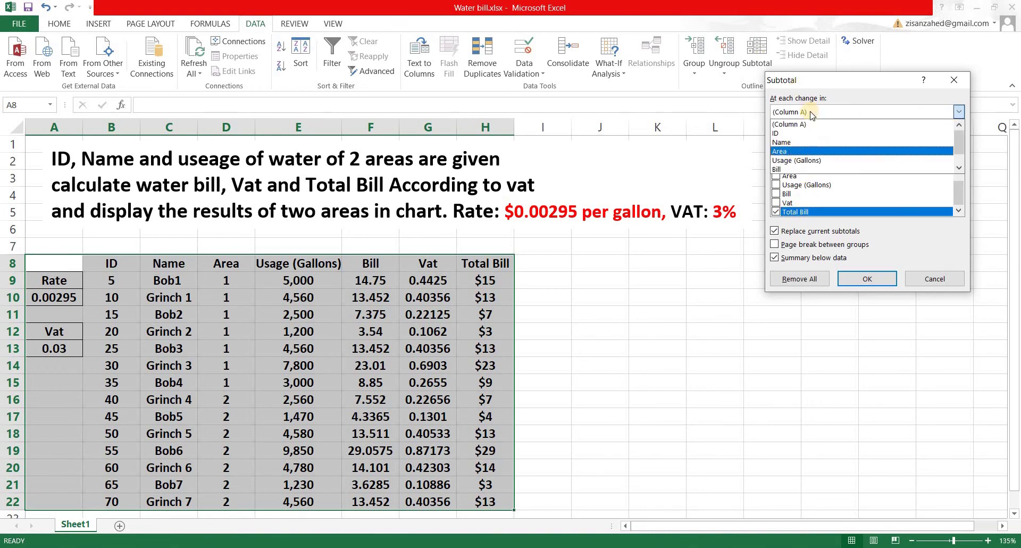
pyautogui.click(790, 149)
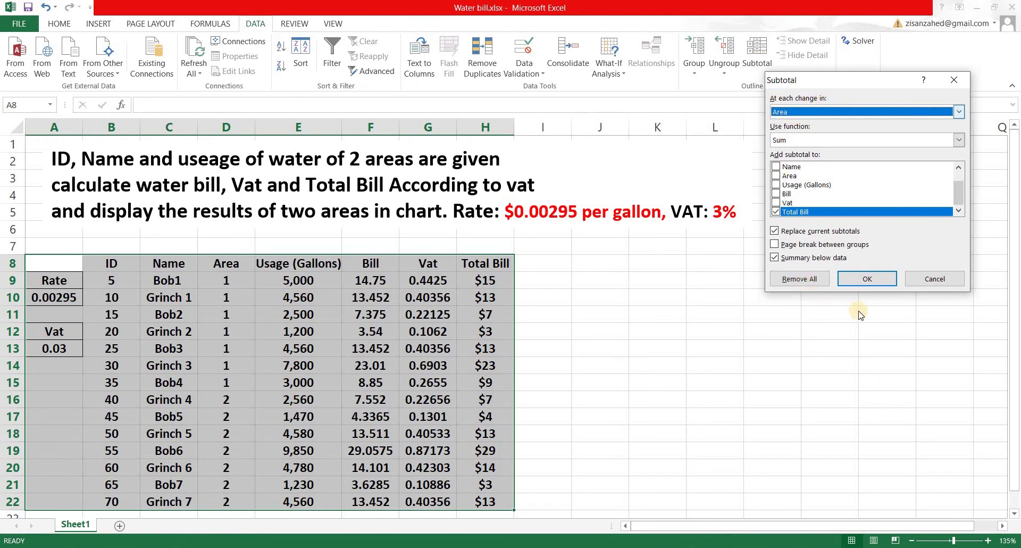
pyautogui.click(866, 286)
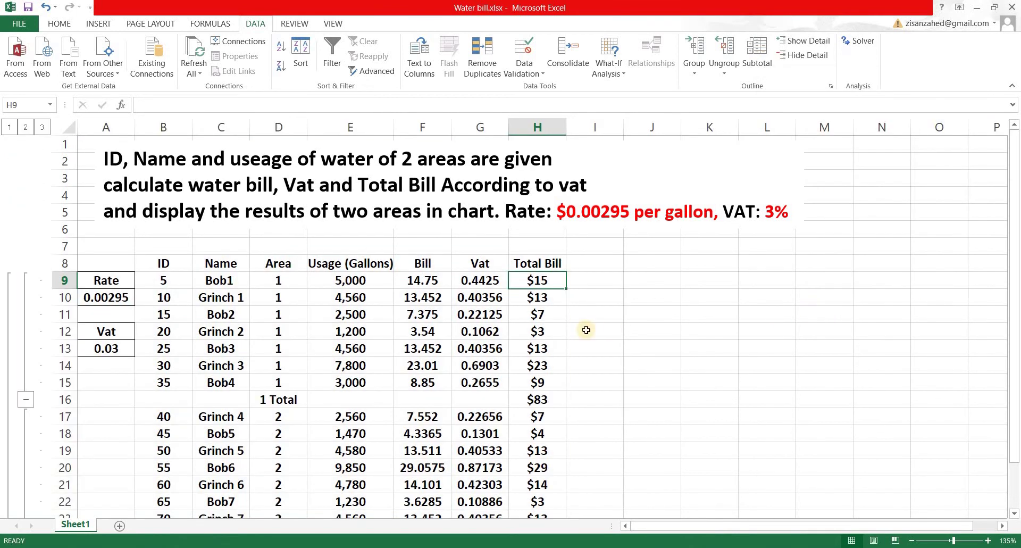
# Step: Examine the Area 1, Area 2 and Grand Total subtotal rows and their formulas in column H
pyautogui.scroll(-2, 599, 357)
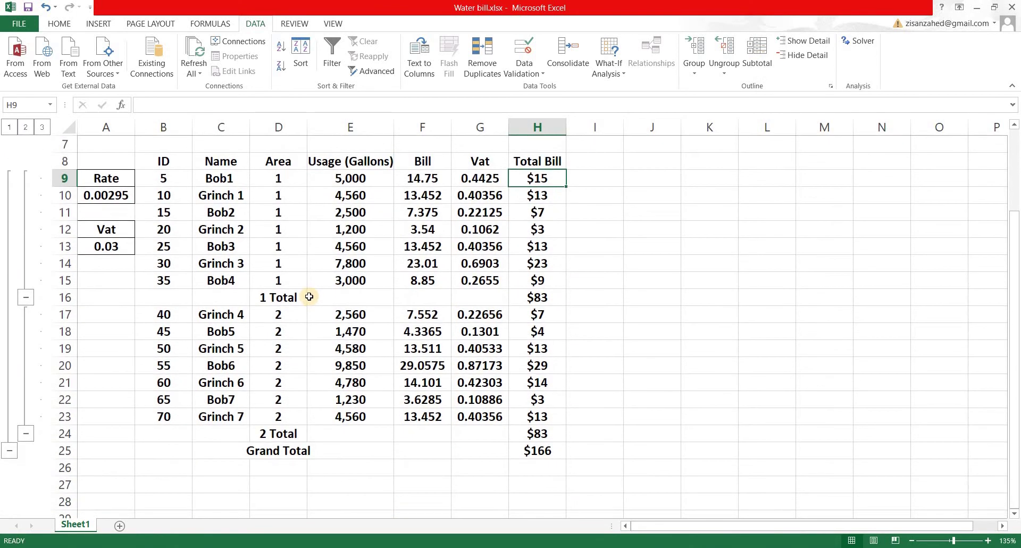
pyautogui.click(301, 296)
pyautogui.click(540, 298)
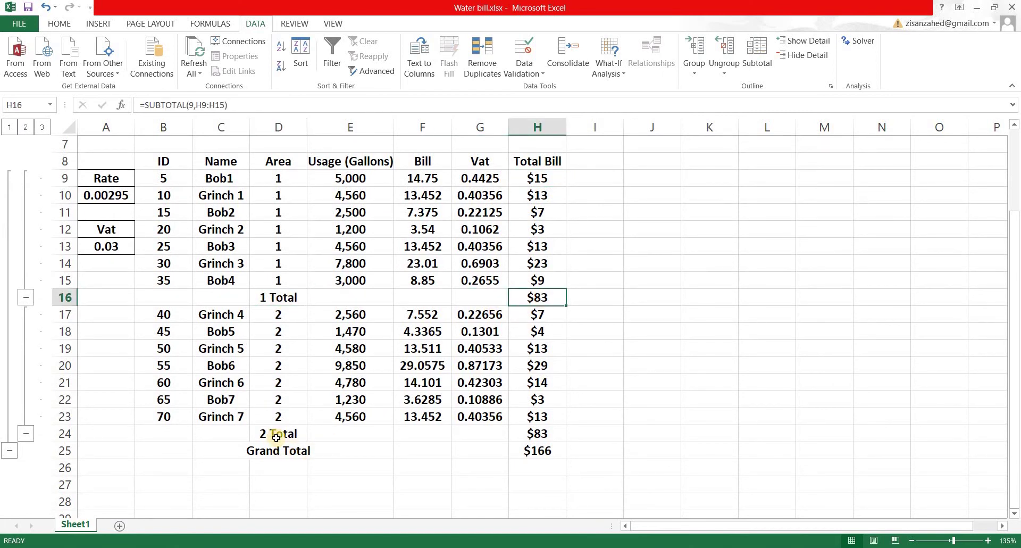
pyautogui.click(277, 434)
pyautogui.click(531, 433)
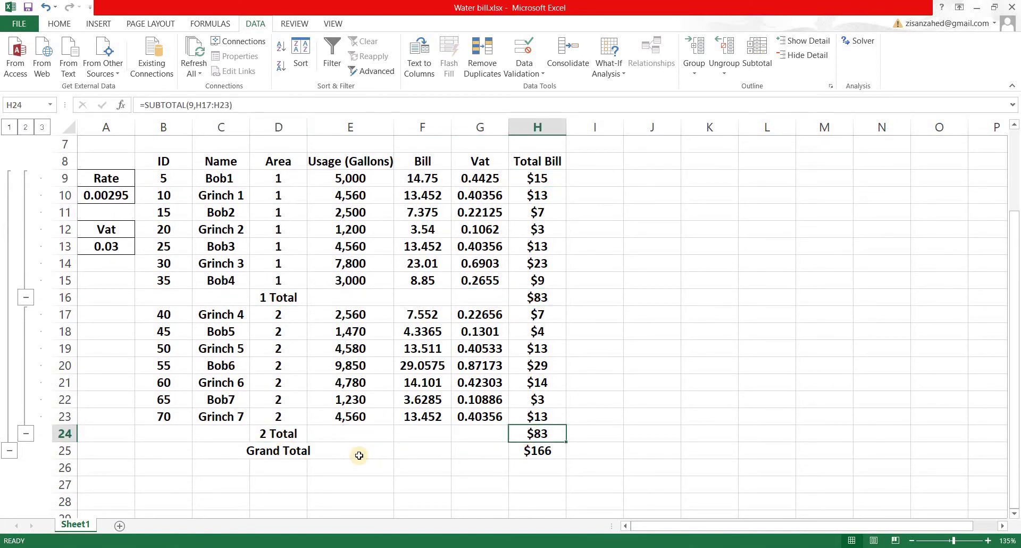
pyautogui.click(294, 450)
pyautogui.hotkey('ctrl', 'Right')
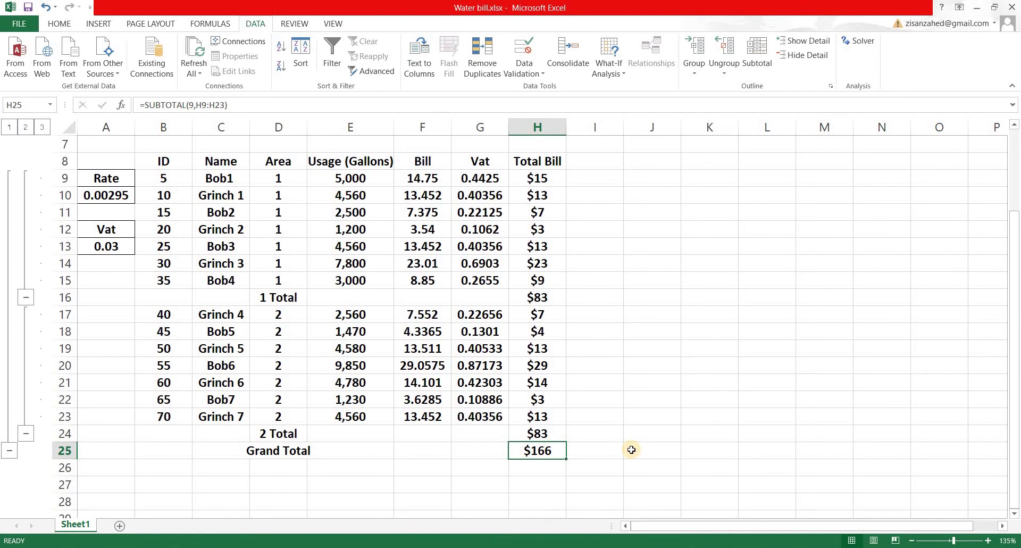
pyautogui.scroll(1, 631, 449)
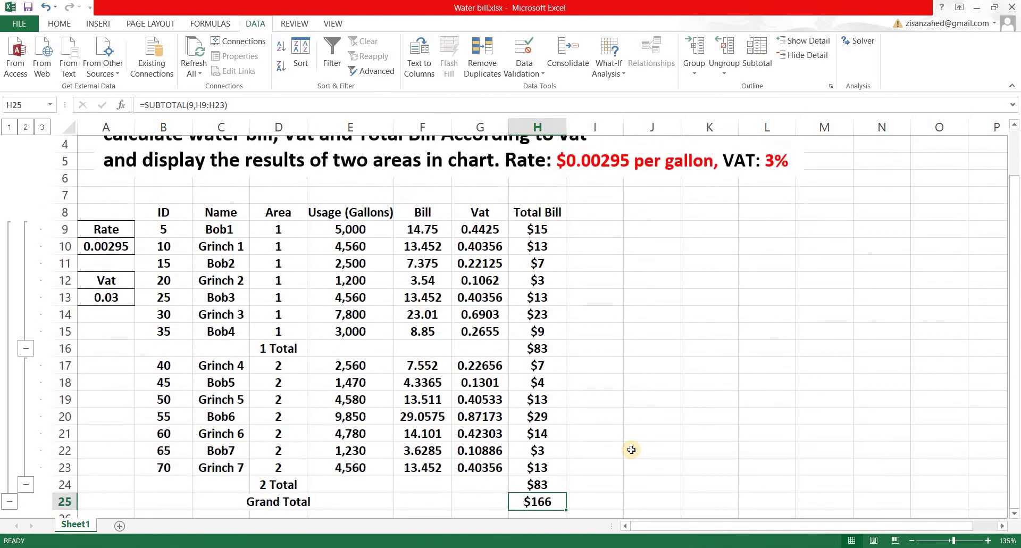
pyautogui.click(540, 349)
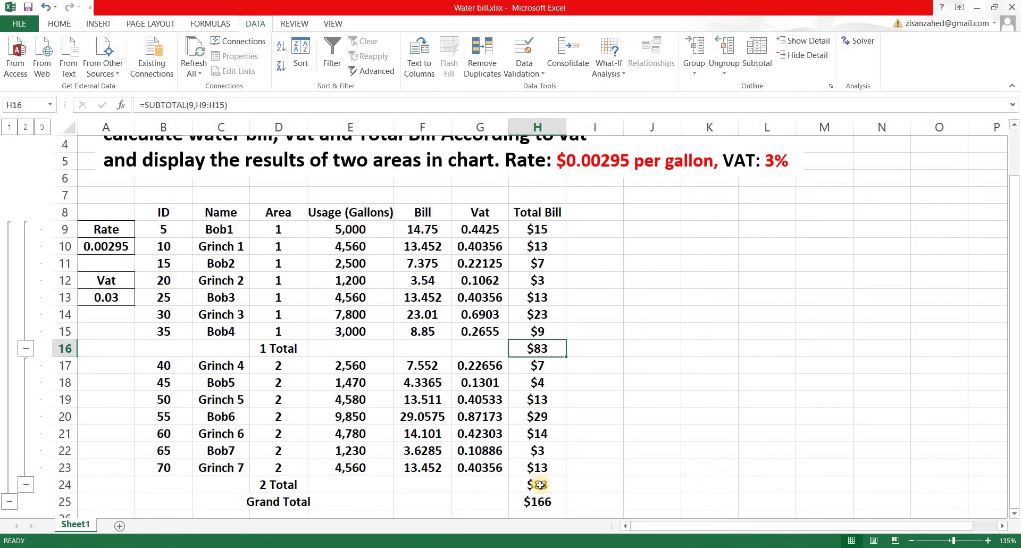
pyautogui.click(540, 485)
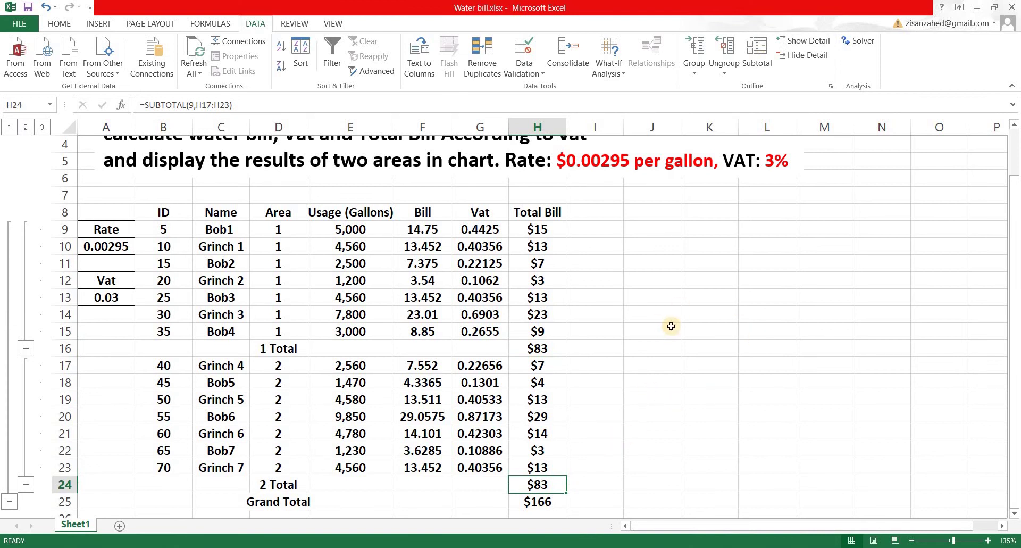
# Step: Enter the headings Area 1 in J14 and Area 2 in K14
pyautogui.click(652, 314)
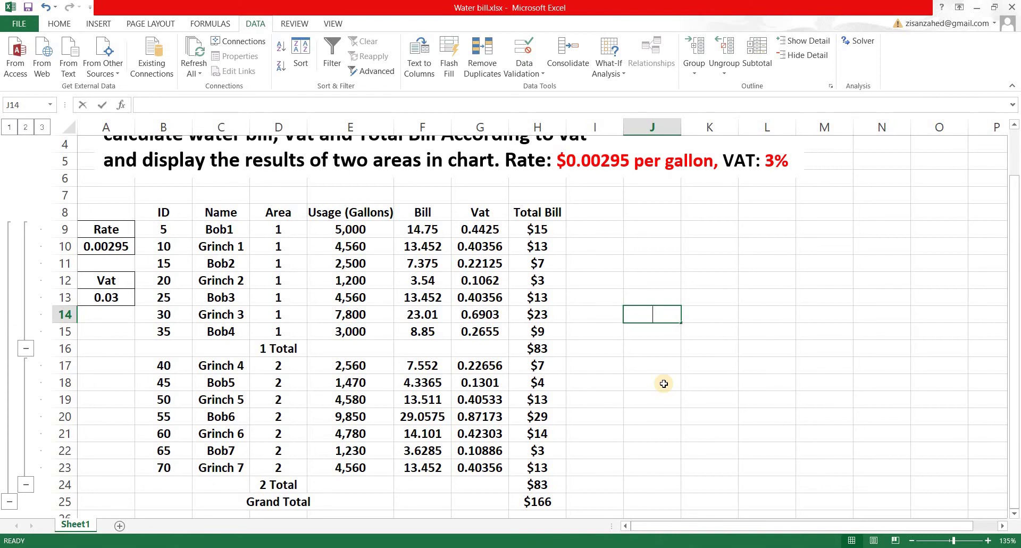
pyautogui.write('Area 1')
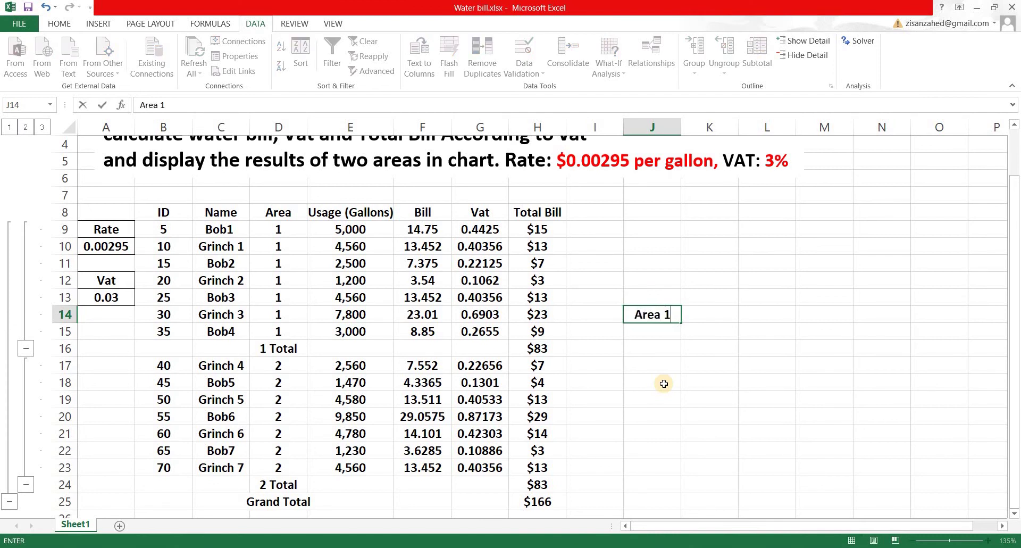
pyautogui.press('Tab')
pyautogui.write('A')
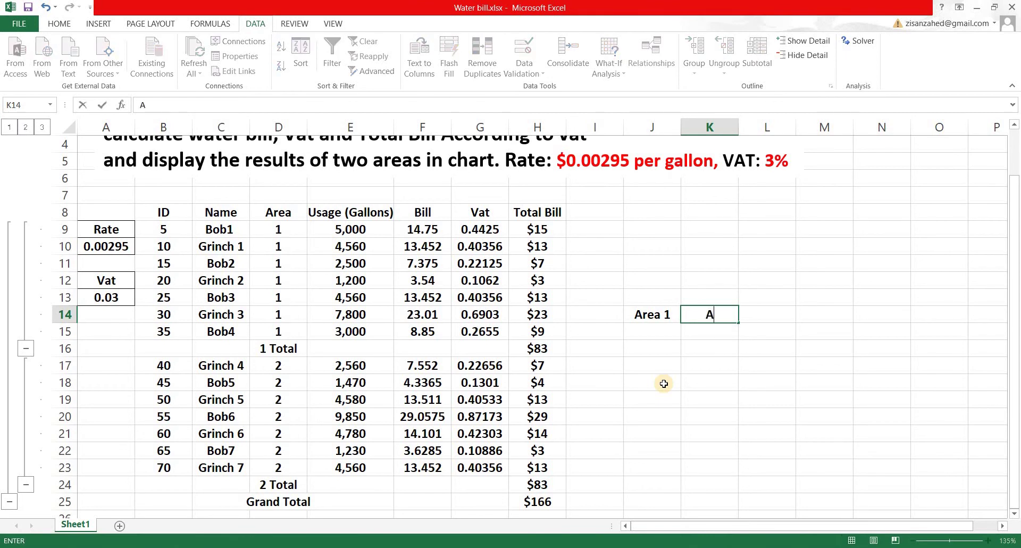
pyautogui.write('rea 2')
pyautogui.press('Return')
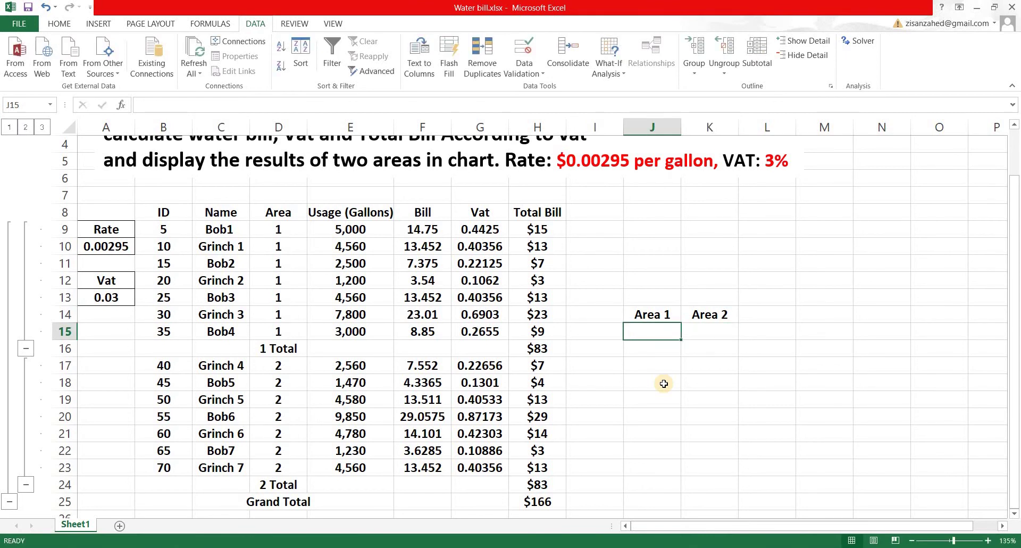
# Step: Link the area totals under their headings with =H16 in J15 and =H24 in K15
pyautogui.write('=')
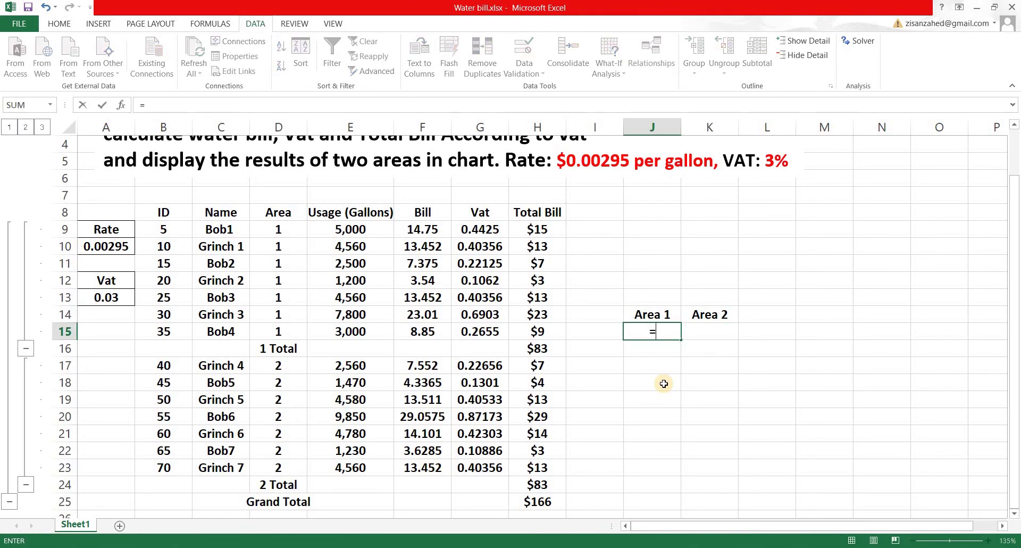
pyautogui.click(552, 349)
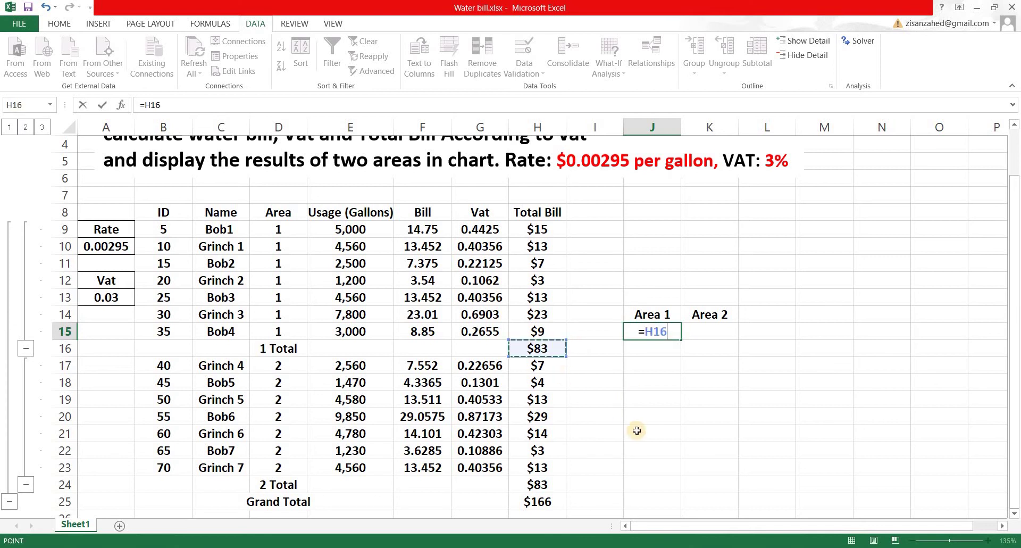
pyautogui.press('Return')
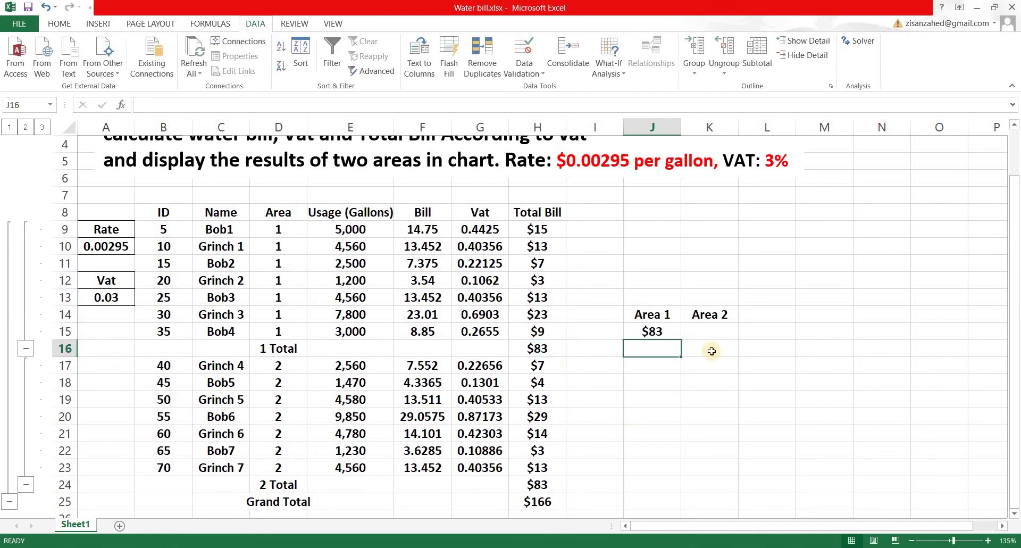
pyautogui.press('Up')
pyautogui.press('Right')
pyautogui.write('=')
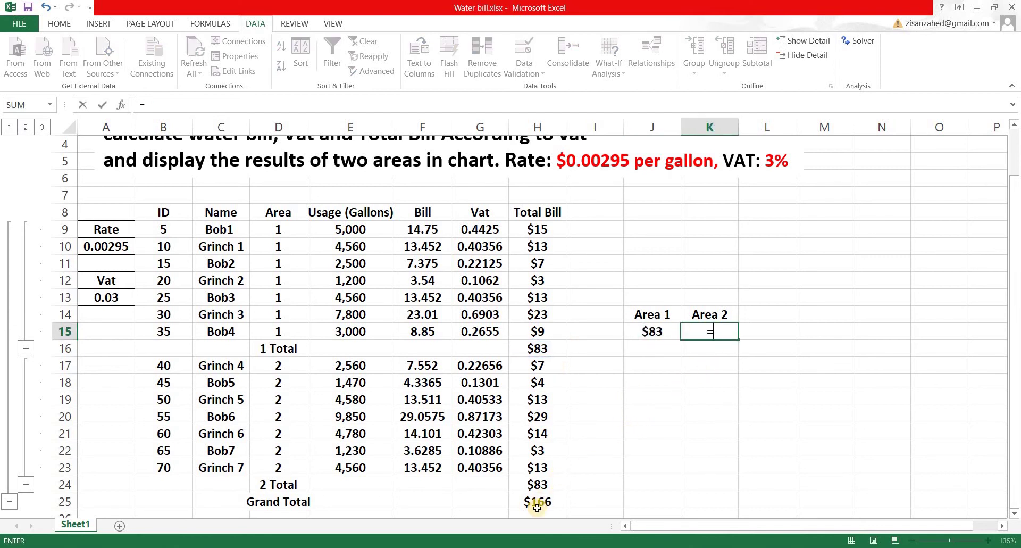
pyautogui.click(537, 501)
pyautogui.click(545, 486)
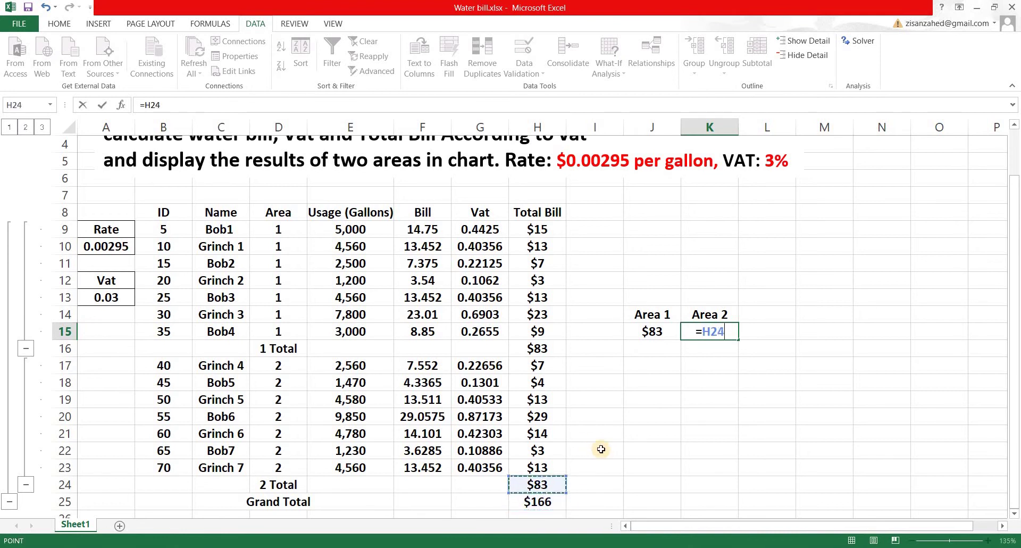
pyautogui.press('Return')
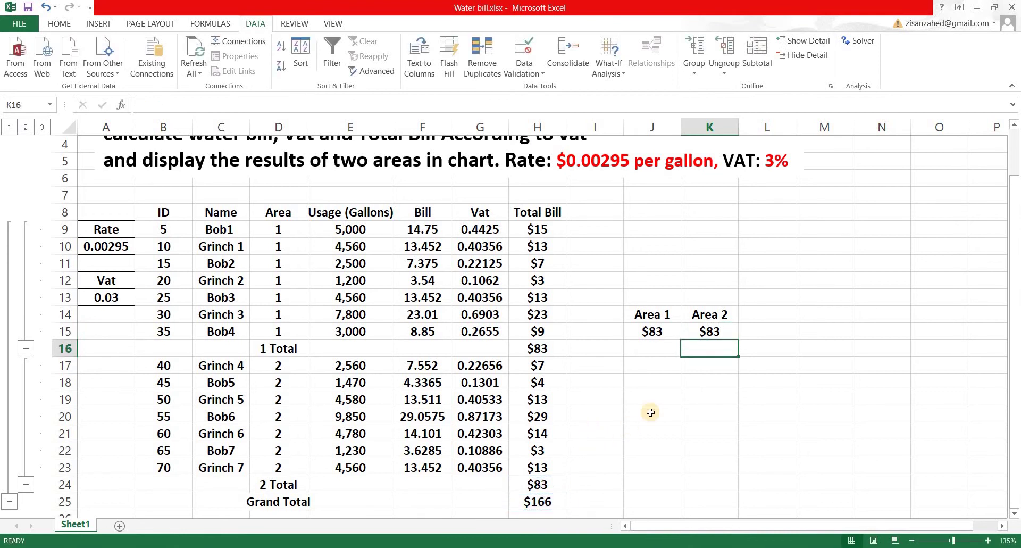
# Step: Insert a 2-D pie chart from the area headings and totals in J14:K15
pyautogui.click(629, 381)
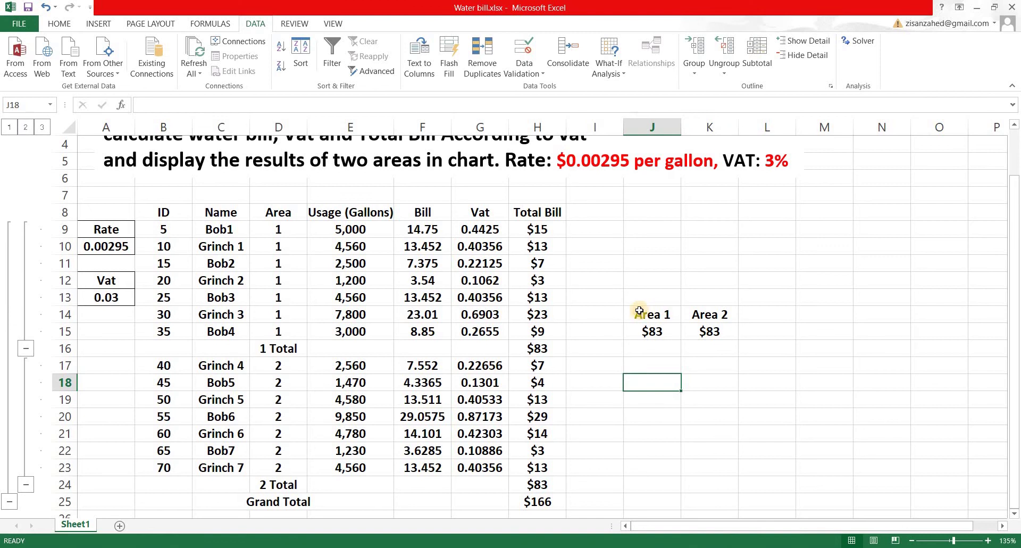
pyautogui.moveTo(658, 314); pyautogui.dragTo(691, 332)
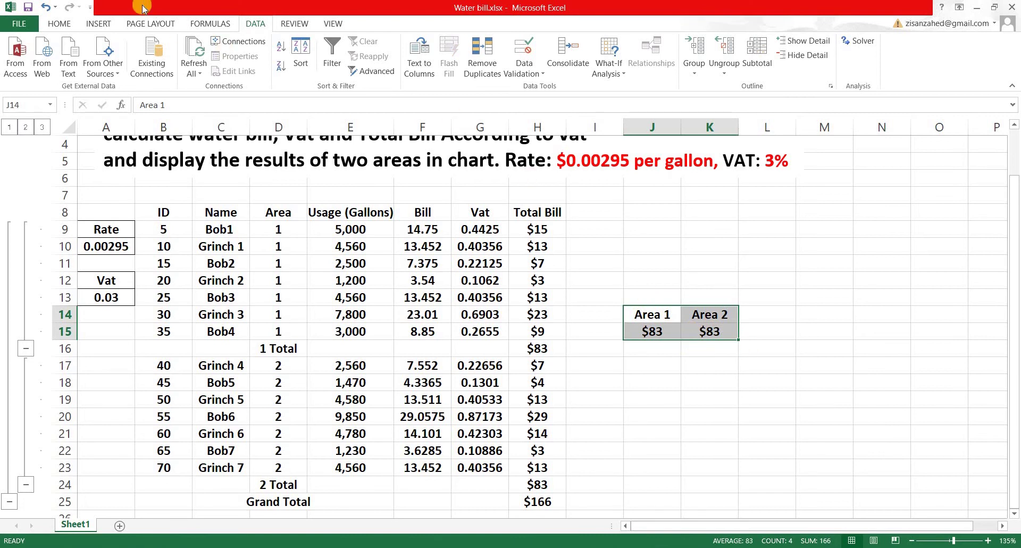
pyautogui.click(98, 26)
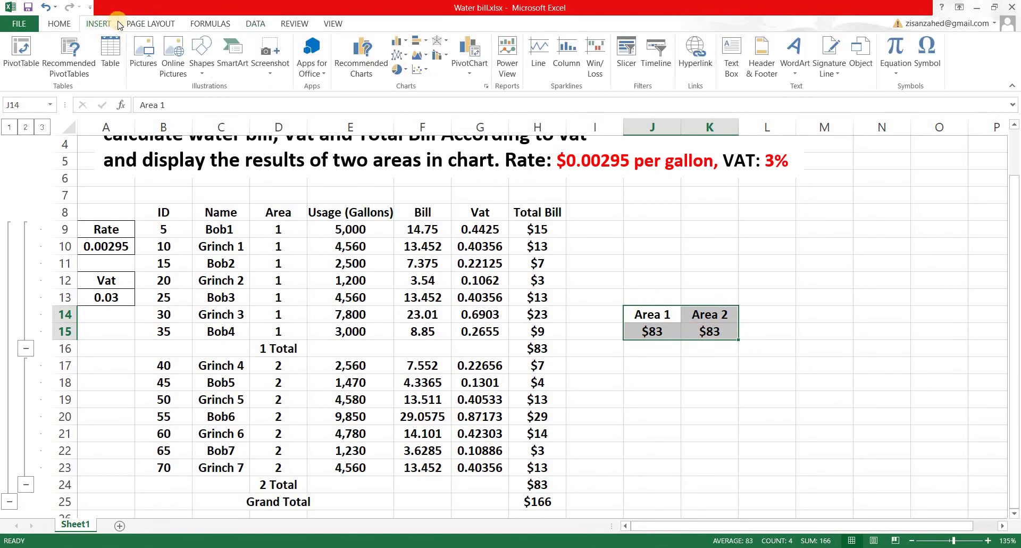
pyautogui.click(396, 72)
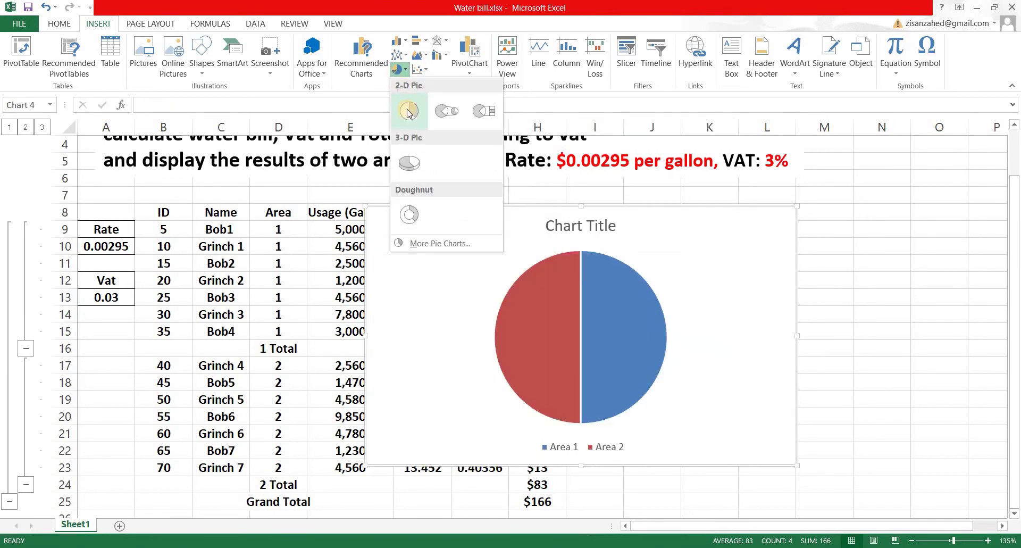
pyautogui.click(409, 111)
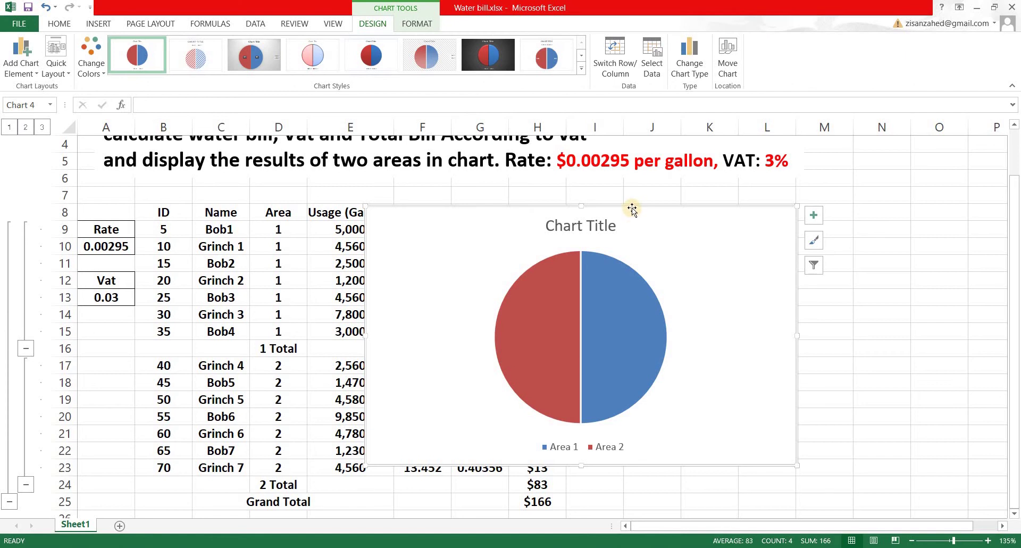
# Step: Move the pie chart further right over the sheet and title it "water bill of areas"
pyautogui.moveTo(632, 209); pyautogui.dragTo(857, 193)
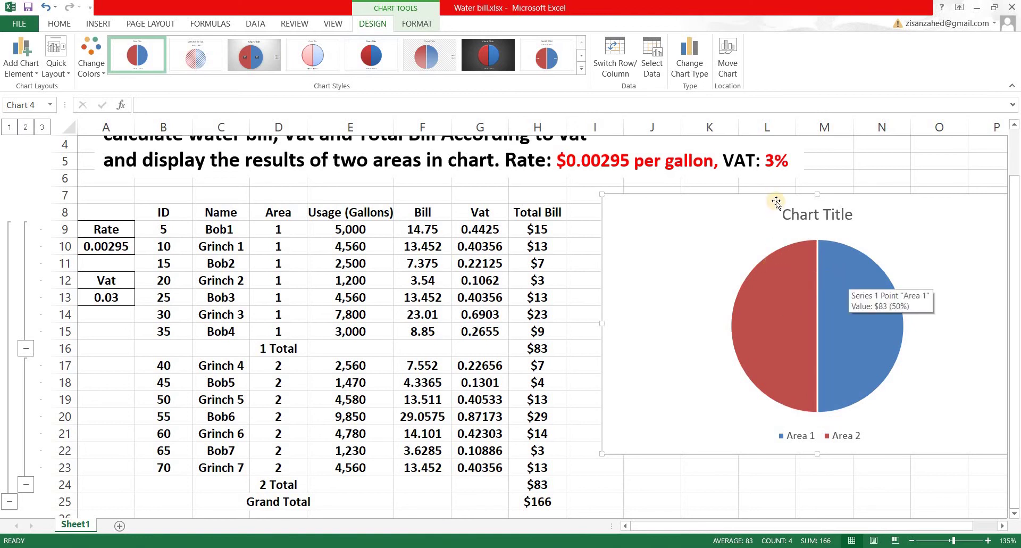
pyautogui.hotkey('ctrl', 'z')
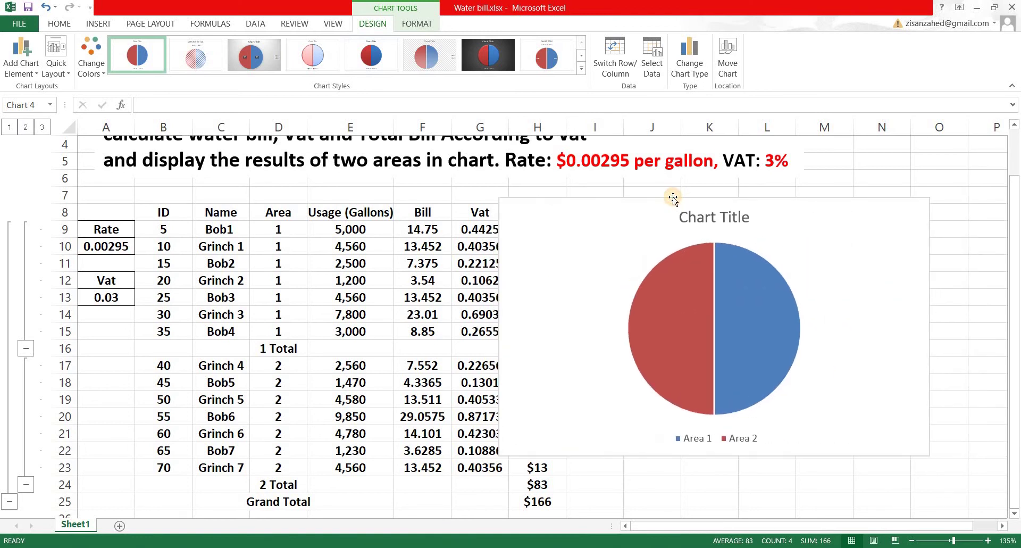
pyautogui.click(708, 218)
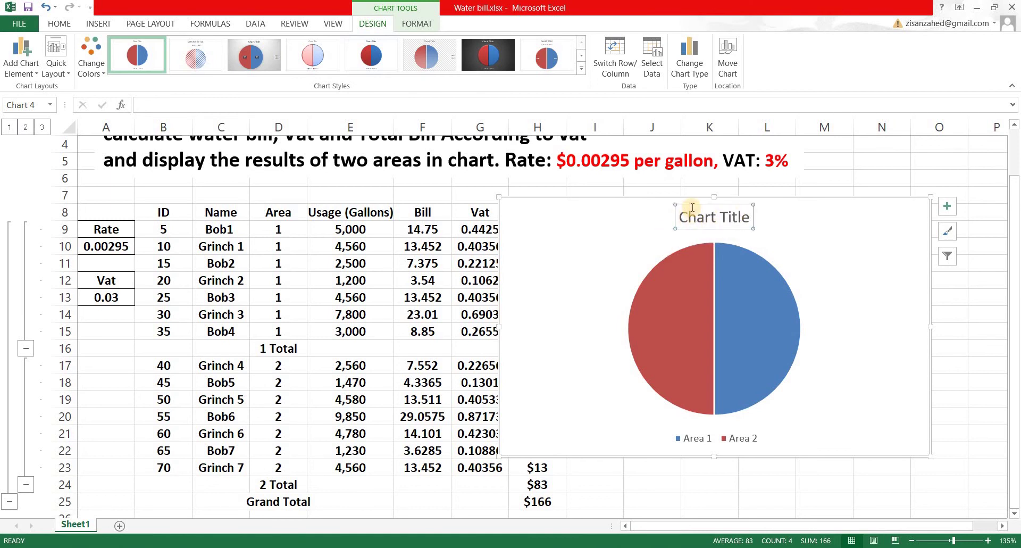
pyautogui.tripleClick(692, 207)
pyautogui.click(677, 223)
pyautogui.click(215, 109)
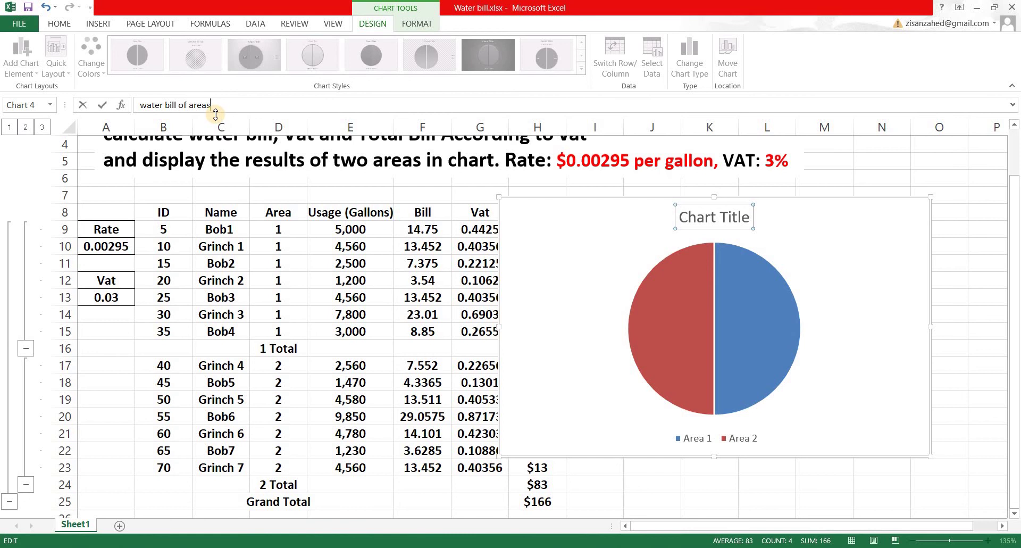
pyautogui.press('Return')
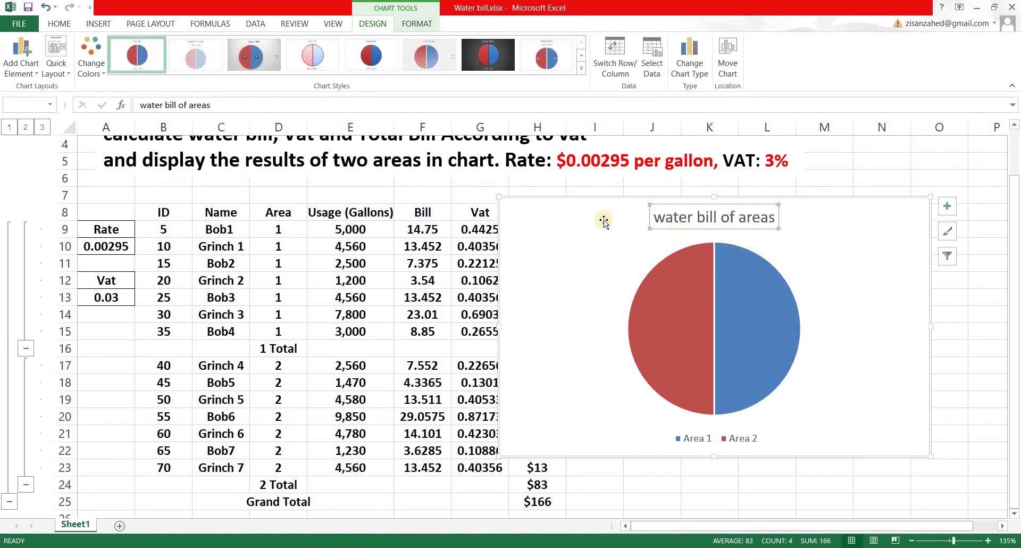
pyautogui.click(607, 236)
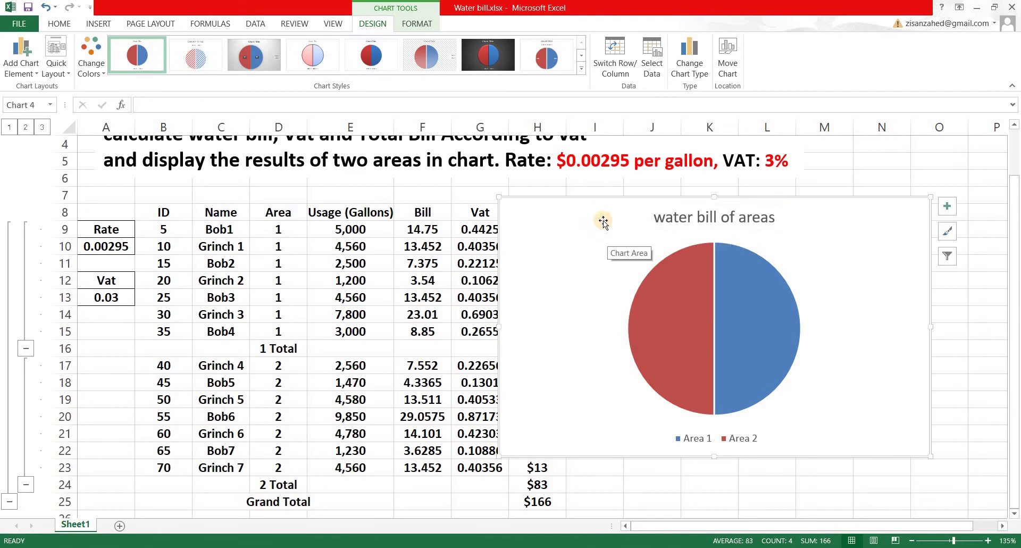
pyautogui.moveTo(659, 291)
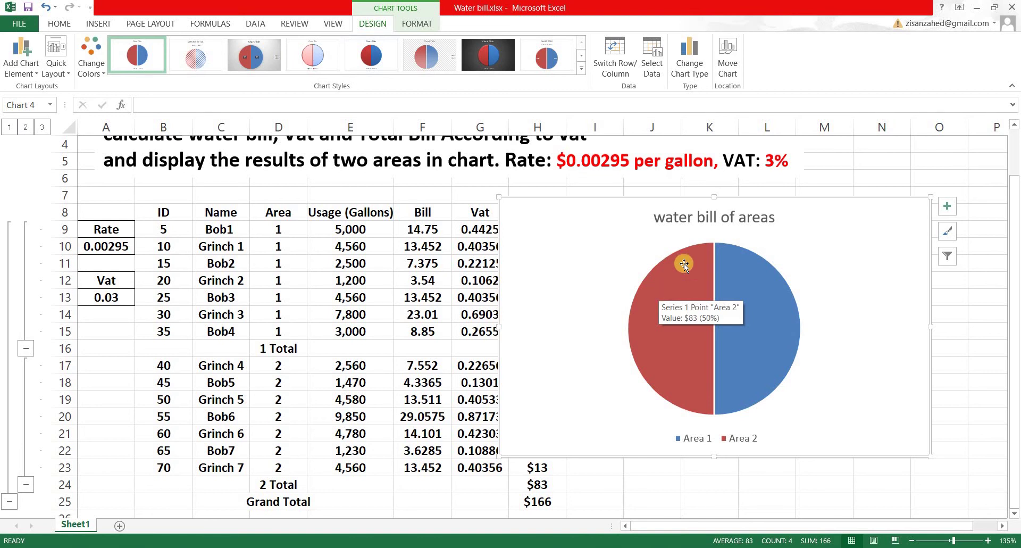
pyautogui.click(948, 210)
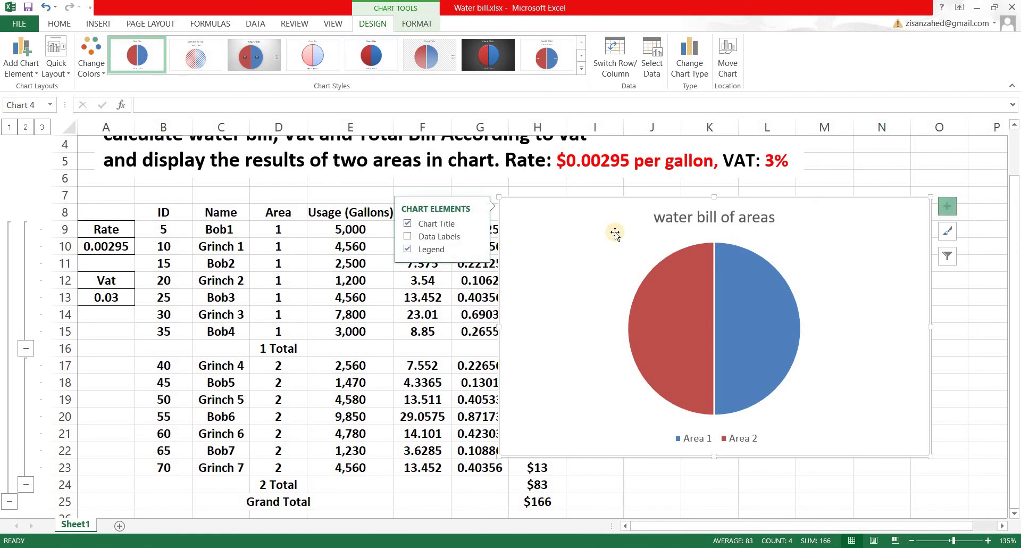
pyautogui.click(477, 237)
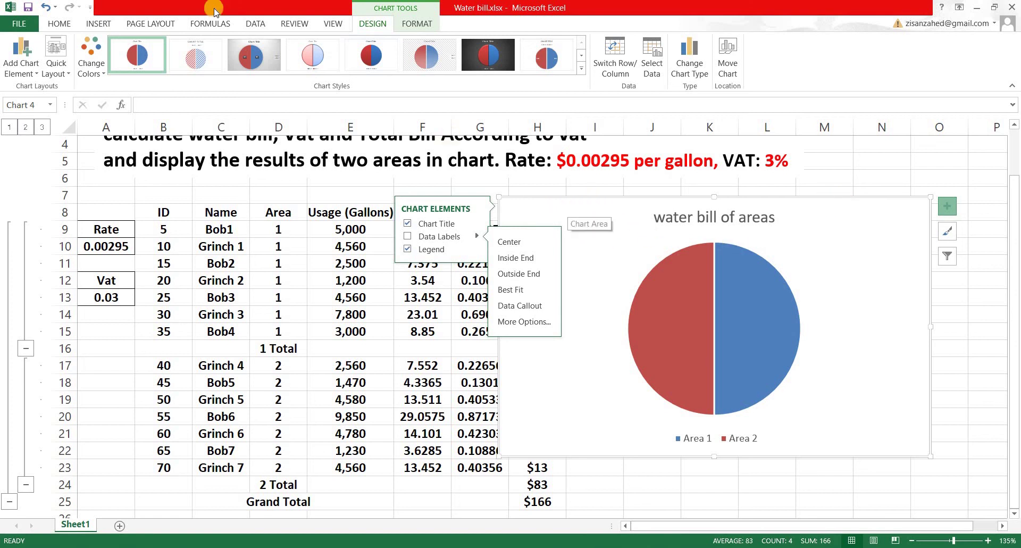
# Step: Change the pie chart to a 2-D clustered column chart and shift it slightly up and to the left
pyautogui.click(99, 23)
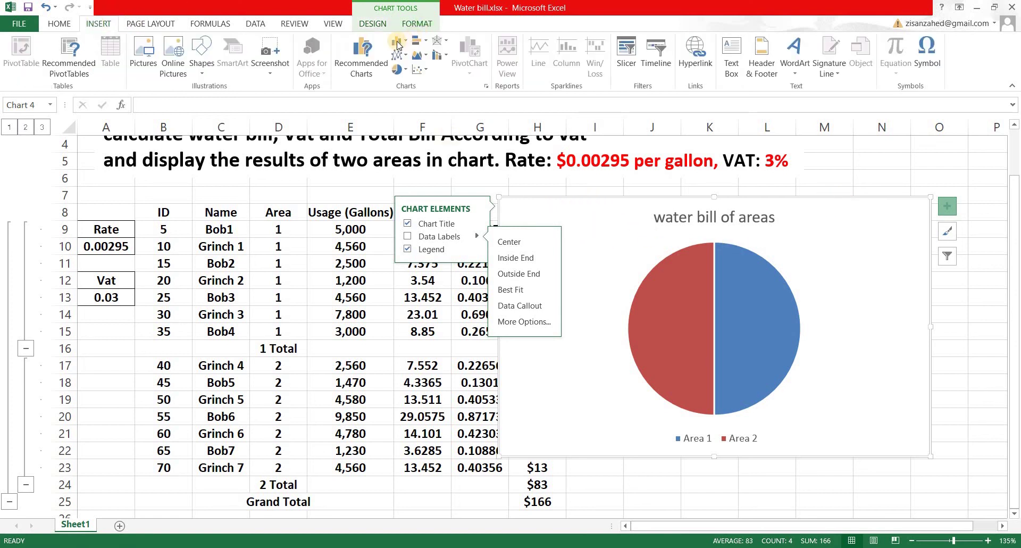
pyautogui.click(395, 47)
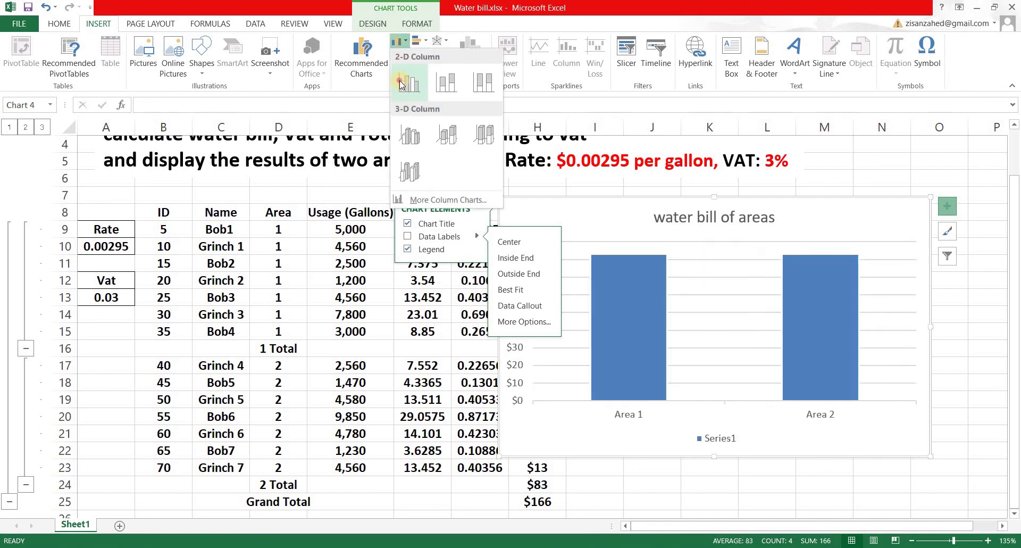
pyautogui.click(412, 115)
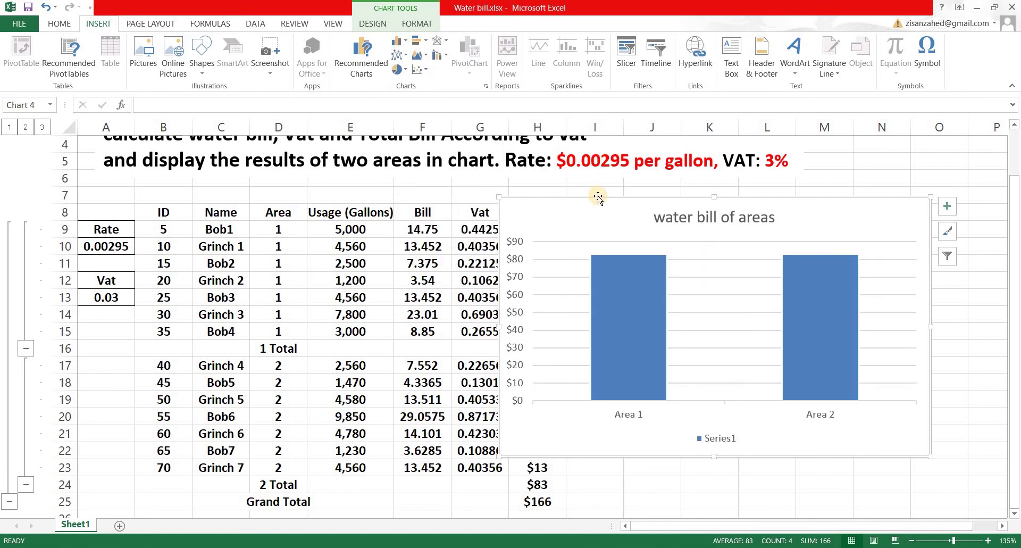
pyautogui.moveTo(615, 192)
pyautogui.mouseDown()
pyautogui.moveTo(675, 187)
pyautogui.moveTo(584, 186)
pyautogui.moveTo(595, 188)
pyautogui.mouseUp()
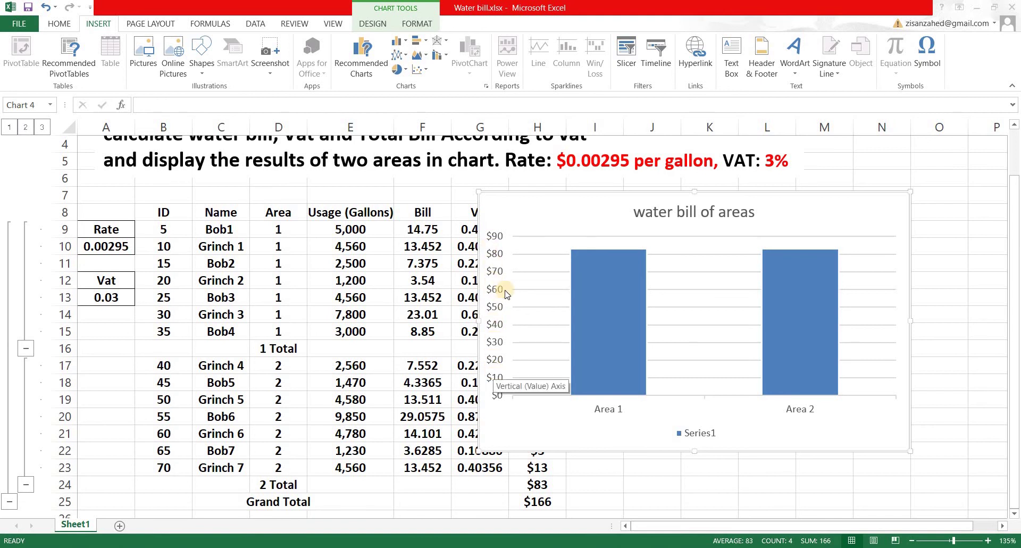
# Step: Try adding axis titles to the column chart, both together and separately as Primary Vertical and Primary Horizontal, without keeping them
pyautogui.moveTo(892, 219)
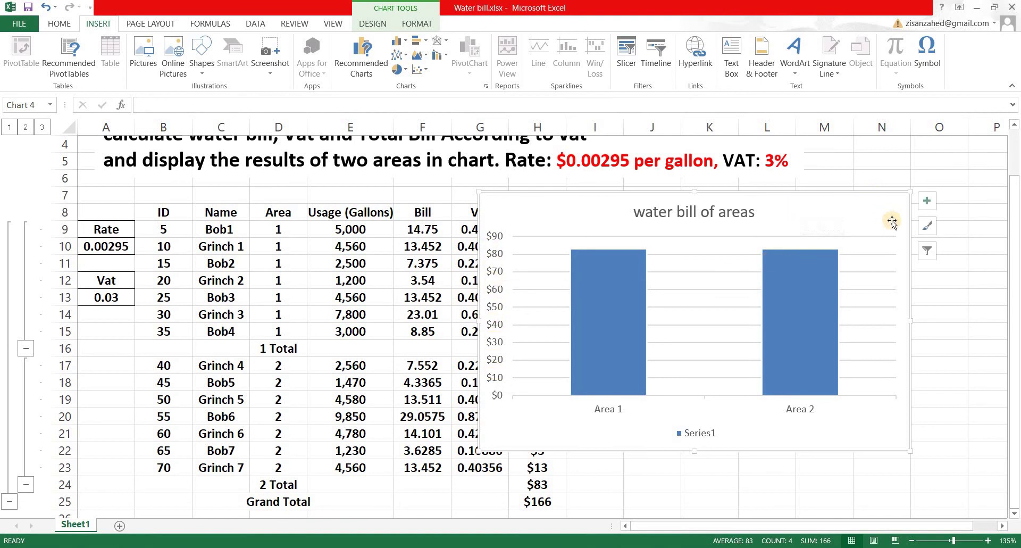
pyautogui.click(924, 203)
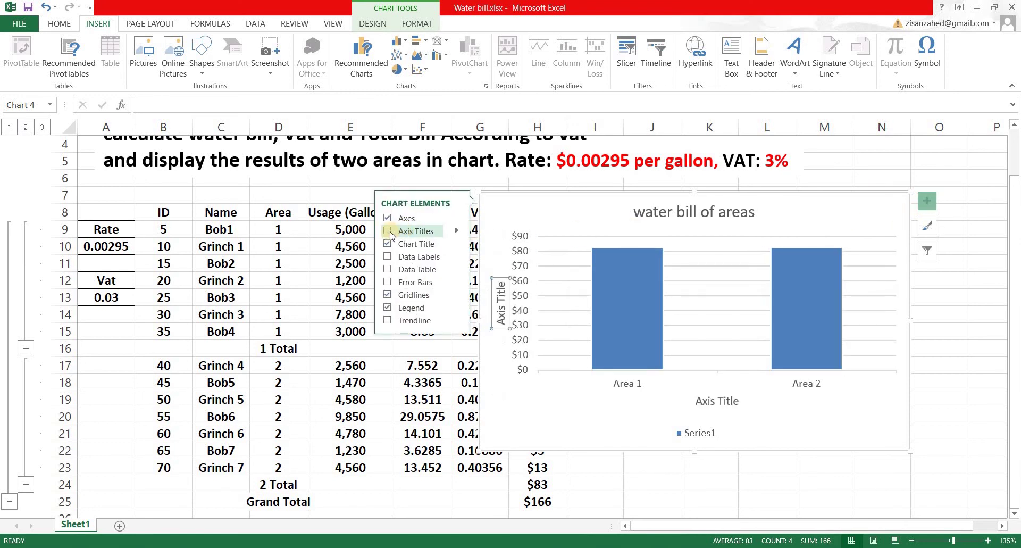
pyautogui.click(456, 231)
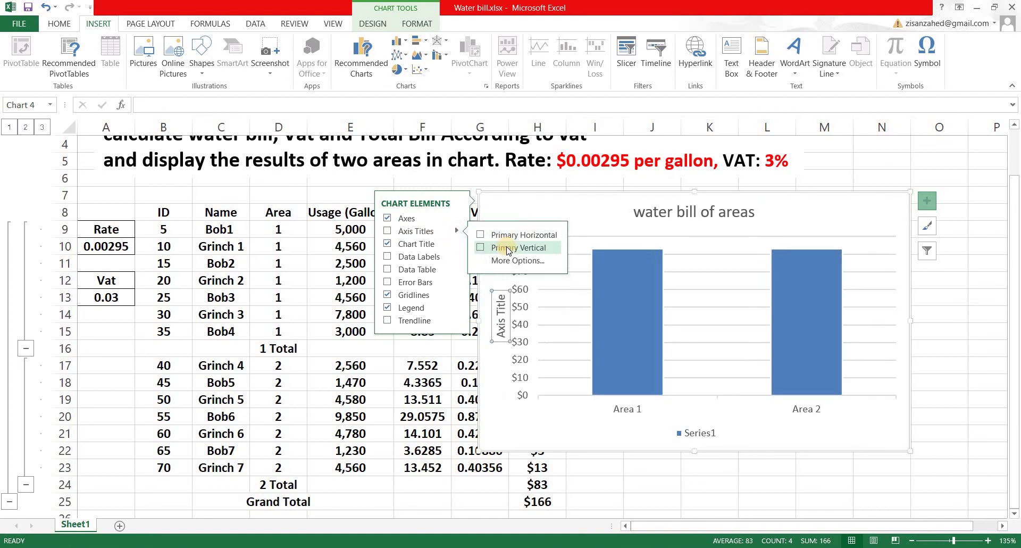
pyautogui.click(387, 231)
pyautogui.click(502, 313)
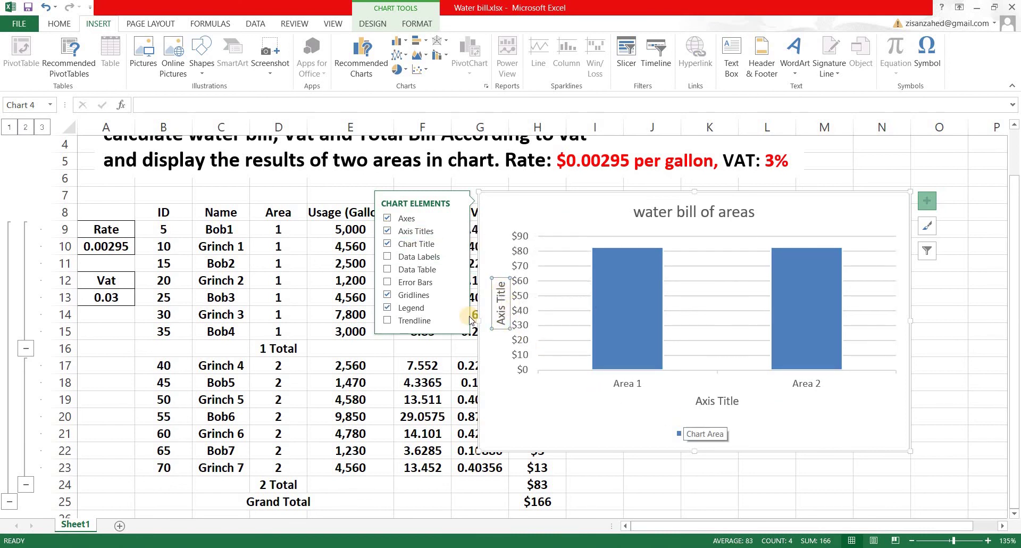
pyautogui.click(387, 231)
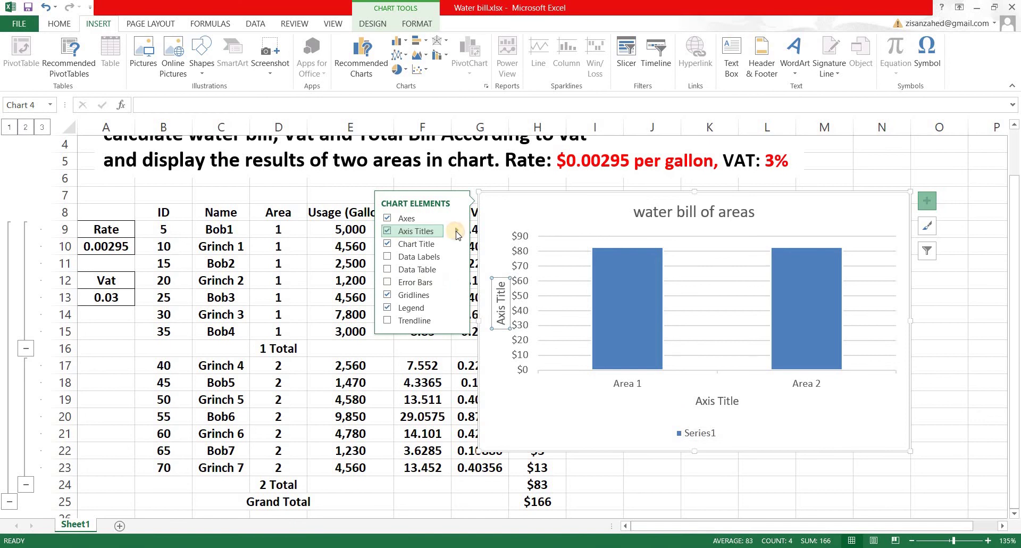
pyautogui.click(456, 230)
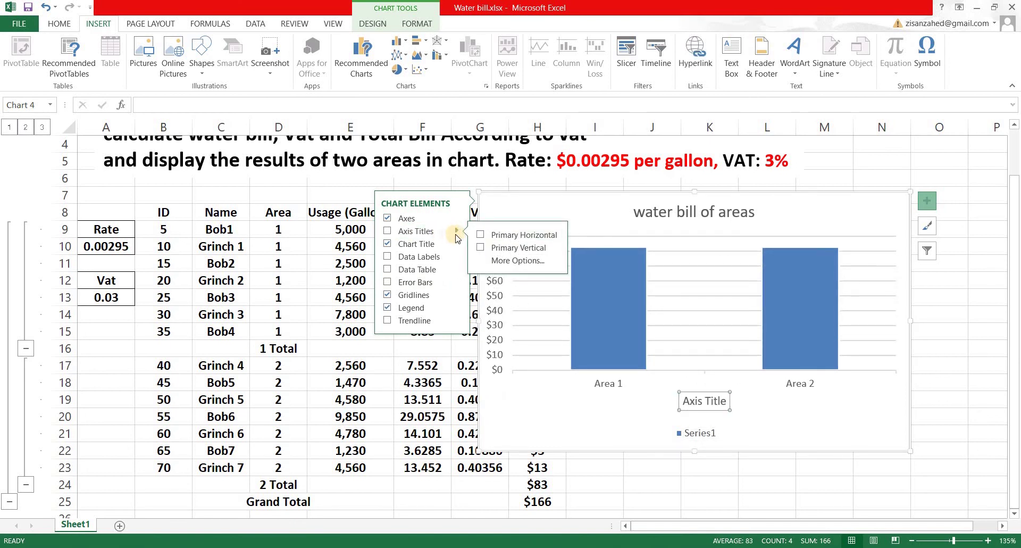
pyautogui.click(481, 248)
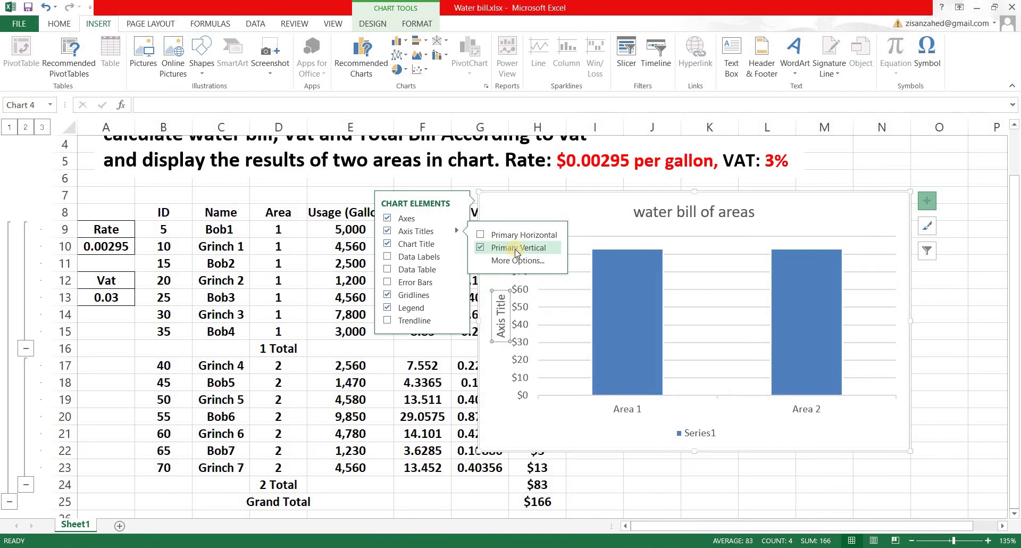
pyautogui.click(481, 248)
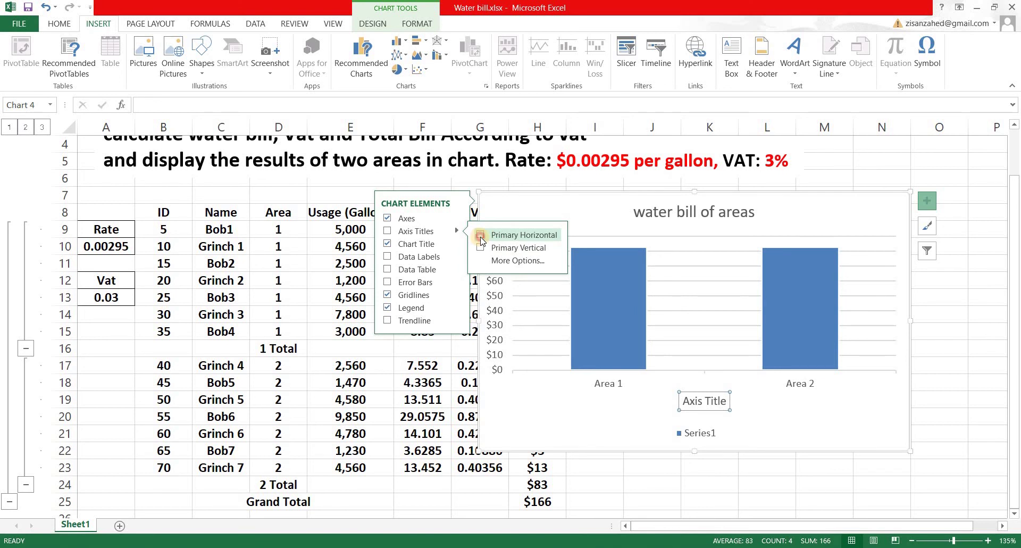
pyautogui.click(481, 236)
pyautogui.hotkey('ctrl', 'z')
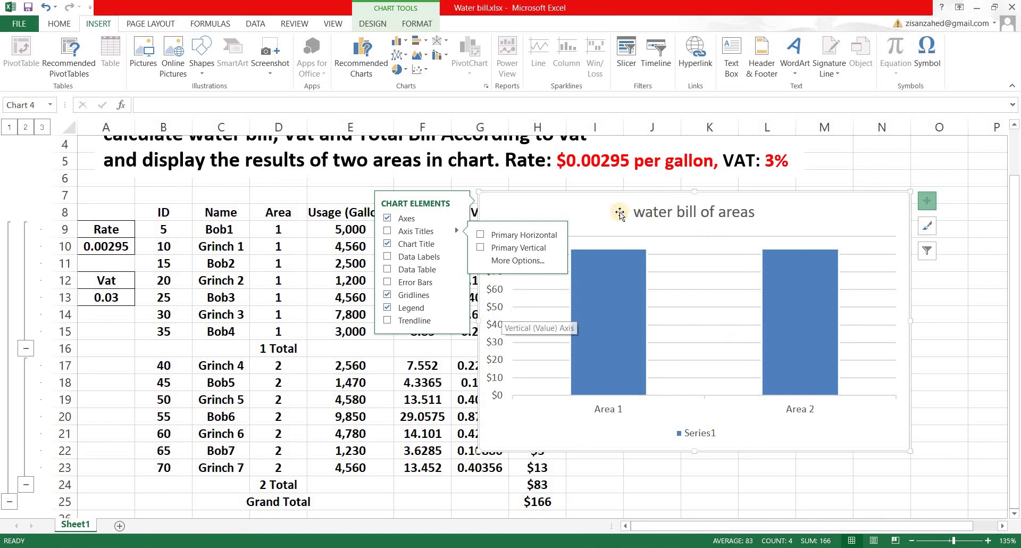
# Step: Move the column chart beside the table so that it clears the Total Bill column
pyautogui.moveTo(666, 217); pyautogui.dragTo(791, 261)
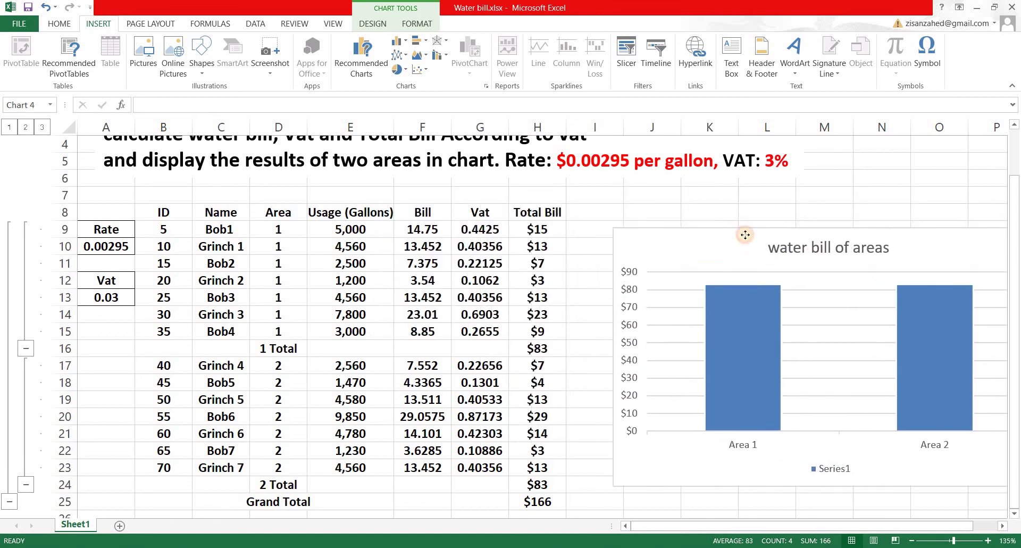
pyautogui.click(652, 195)
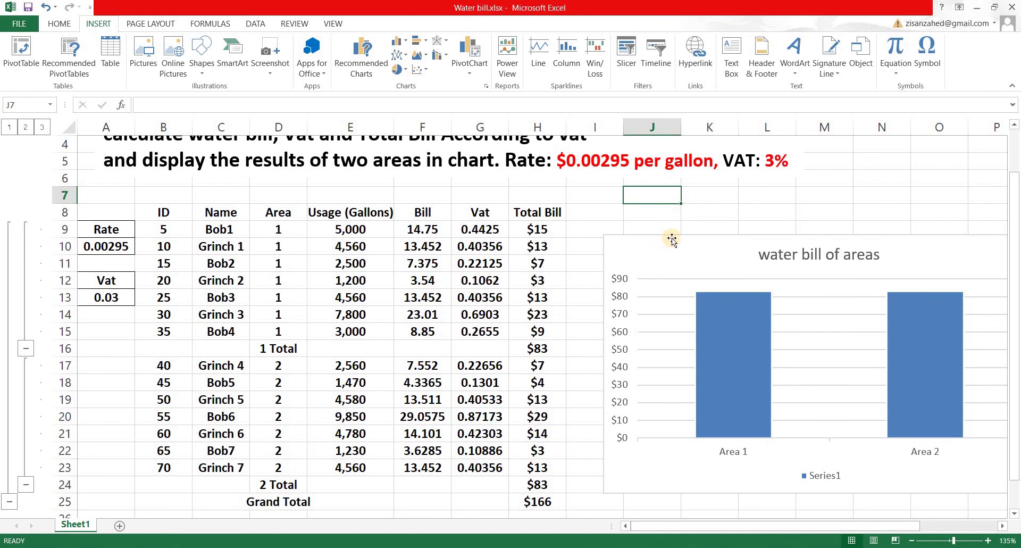
pyautogui.moveTo(672, 239); pyautogui.dragTo(654, 212)
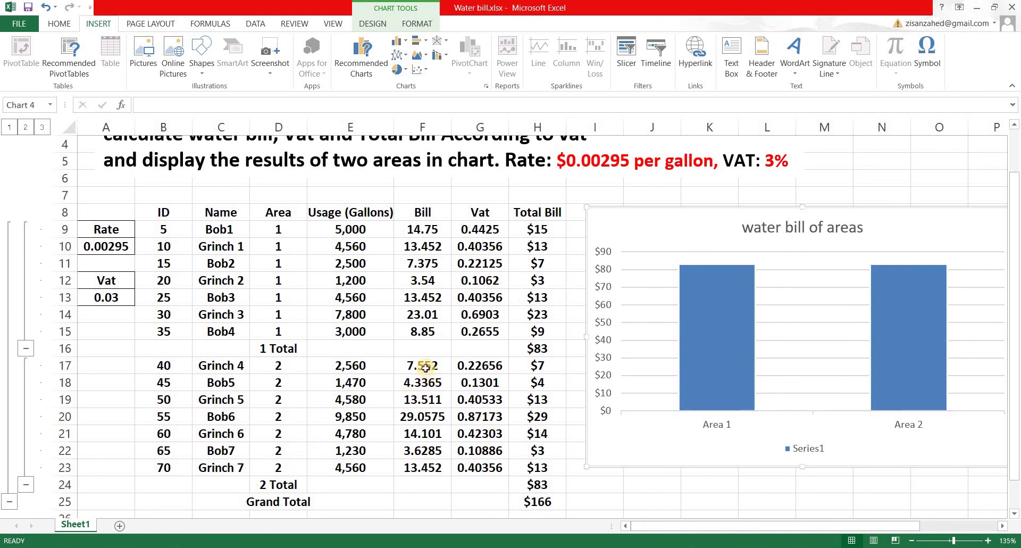
pyautogui.moveTo(723, 298)
pyautogui.moveTo(725, 202); pyautogui.dragTo(828, 197)
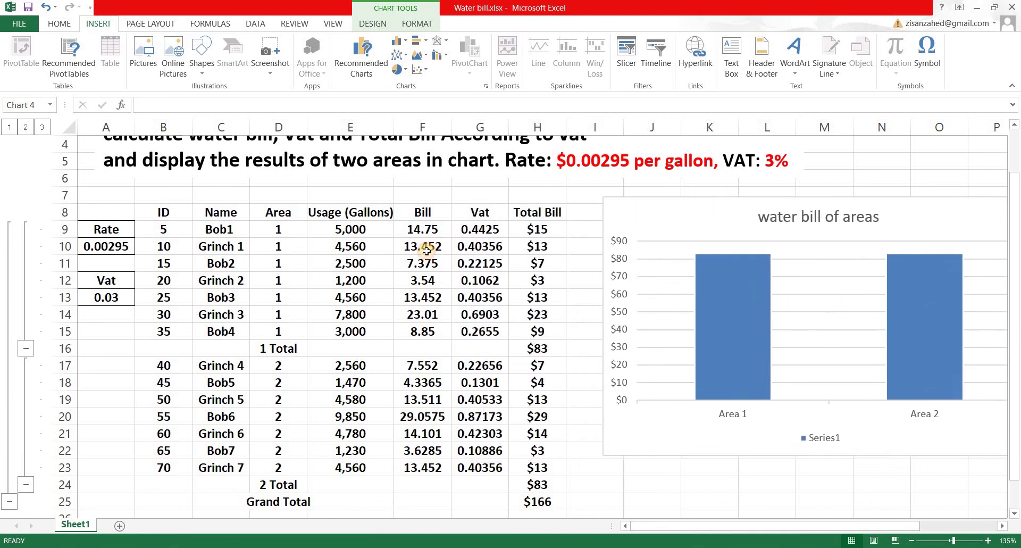
# Step: Set the first customer's water usage in E9 to 60000 gallons
pyautogui.click(351, 228)
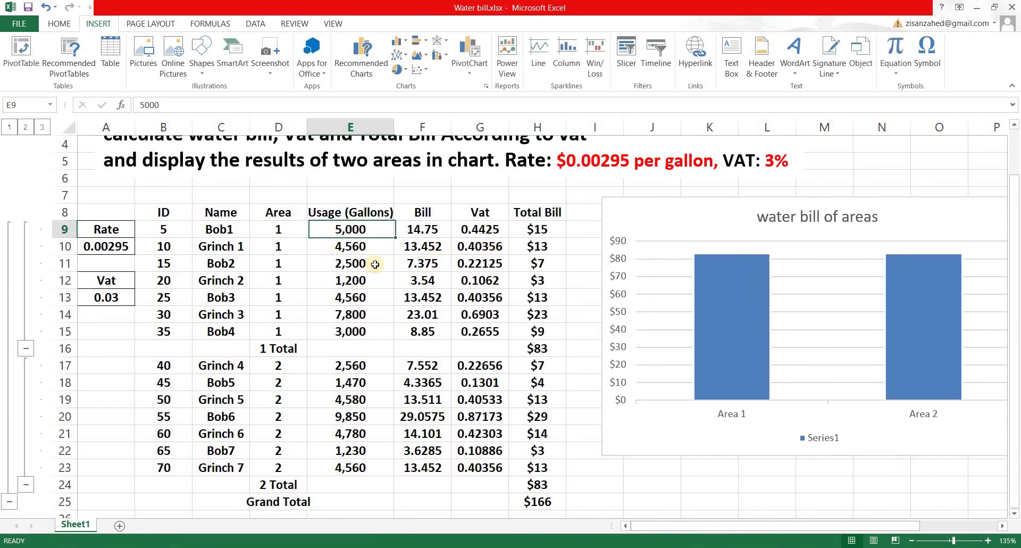
pyautogui.write('6')
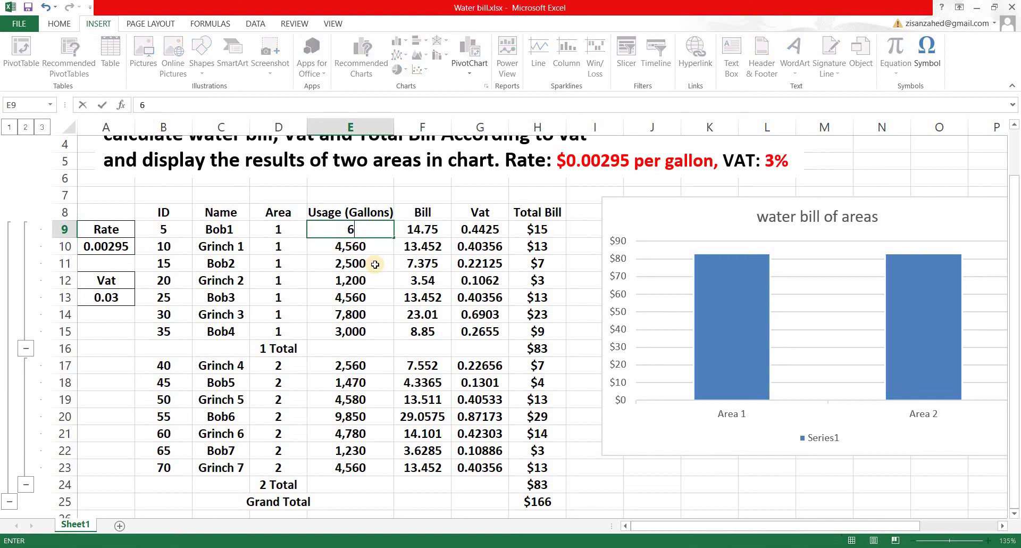
pyautogui.write('0000')
pyautogui.press('Return')
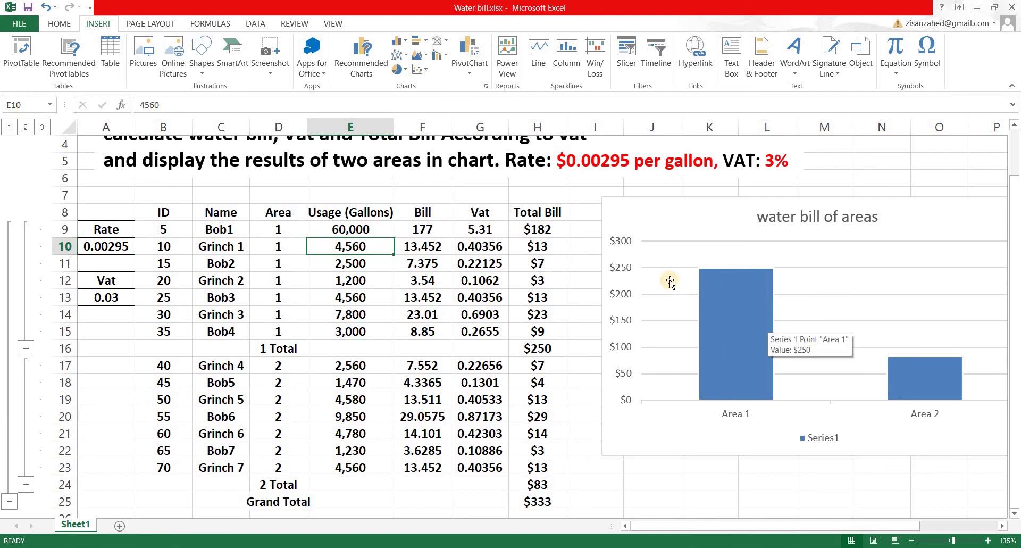
# Step: Move the chart below the area totals in J14:K15 and examine the formulas in J15 and H16
pyautogui.moveTo(633, 196); pyautogui.dragTo(643, 399)
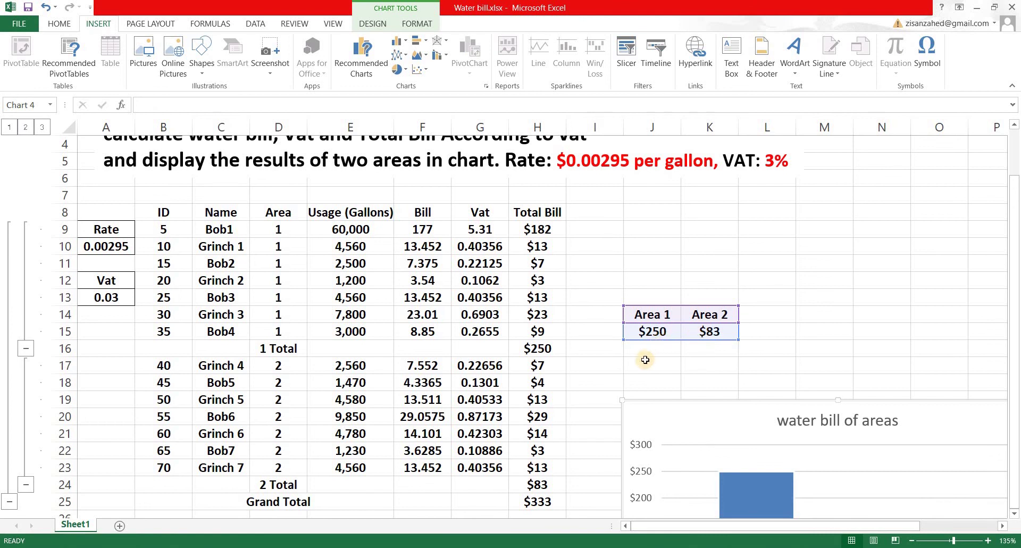
pyautogui.click(645, 350)
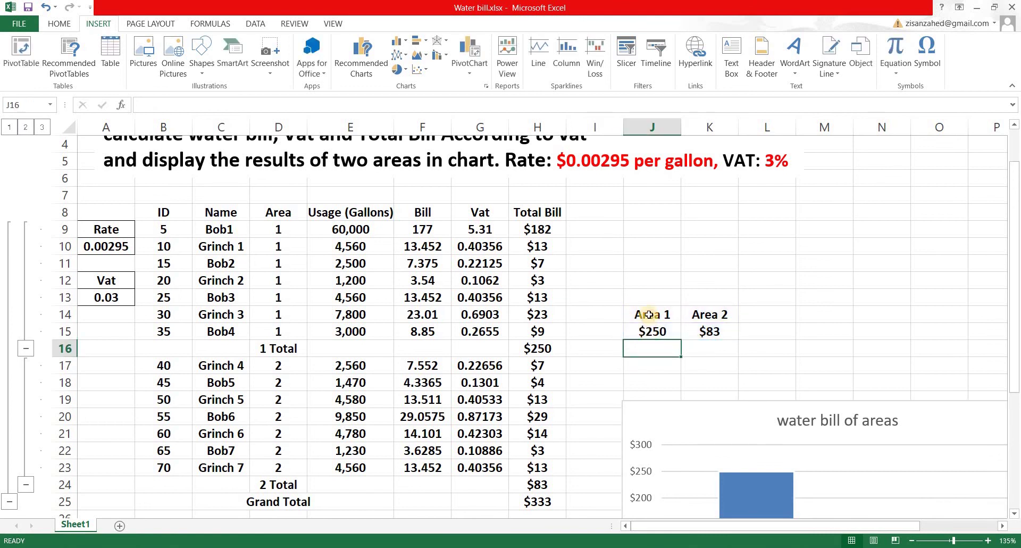
pyautogui.click(650, 330)
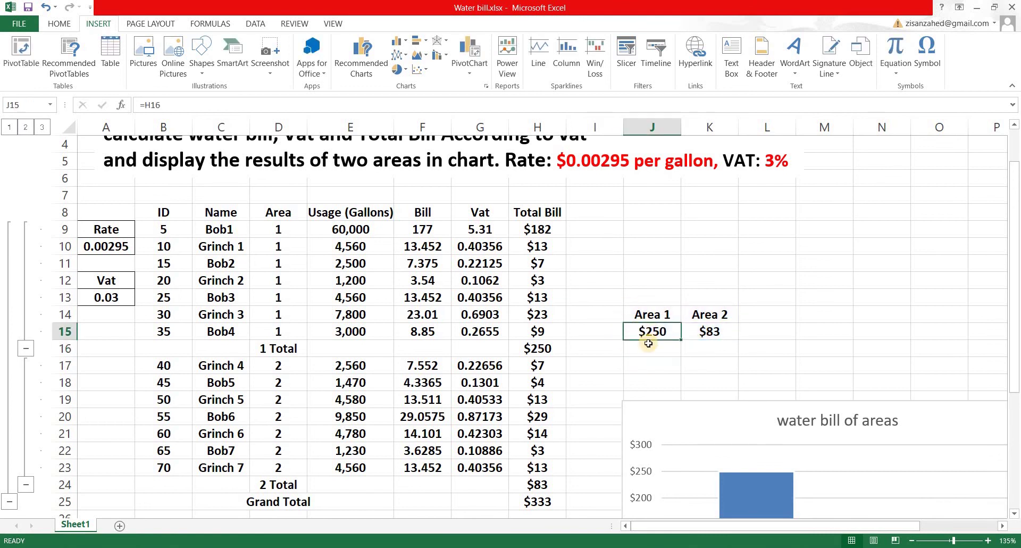
pyautogui.click(536, 347)
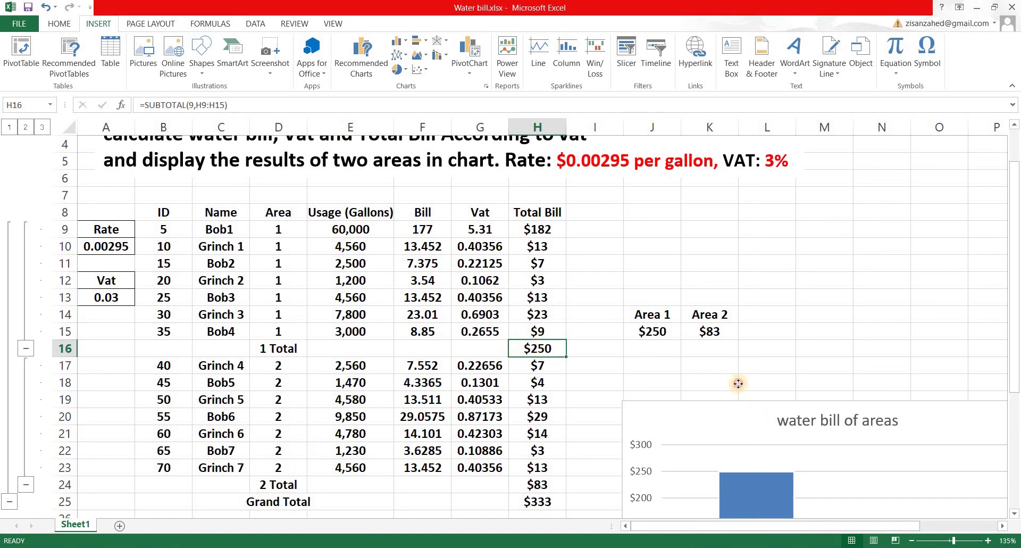
# Step: Move the column chart back up over the area totals, with its top edge near row 7 and spanning columns F to N
pyautogui.moveTo(746, 413); pyautogui.dragTo(709, 208)
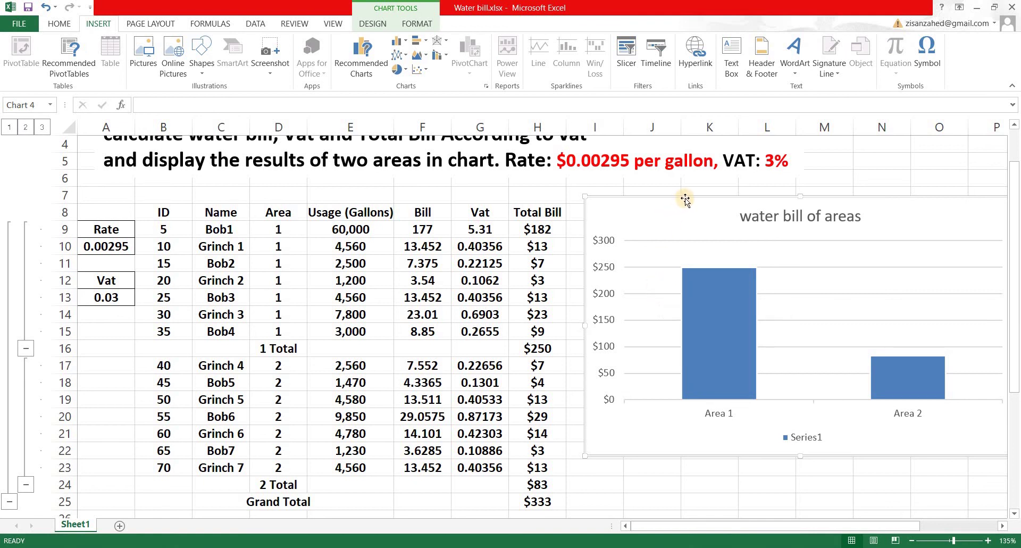
pyautogui.moveTo(683, 201); pyautogui.dragTo(667, 202)
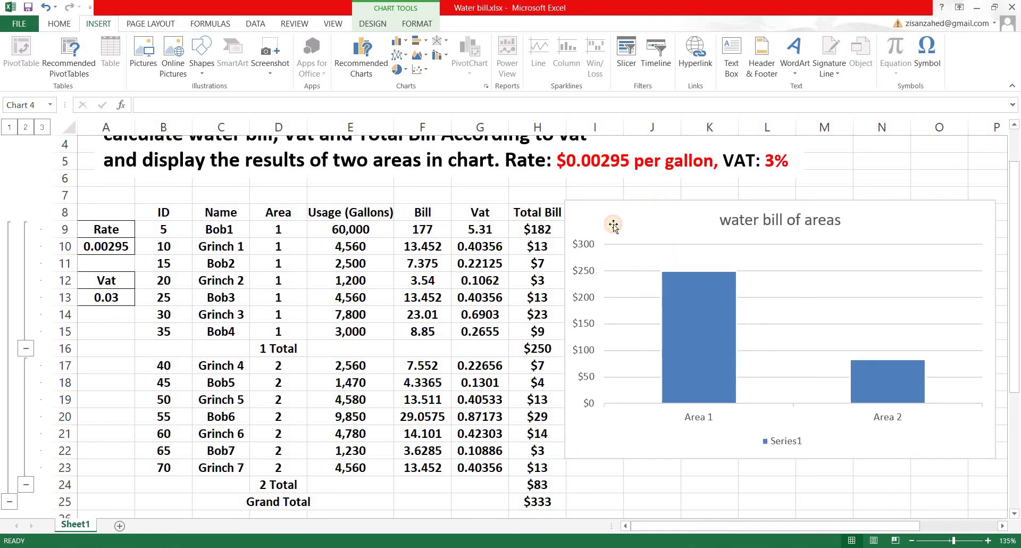
pyautogui.scroll(1, 345, 339)
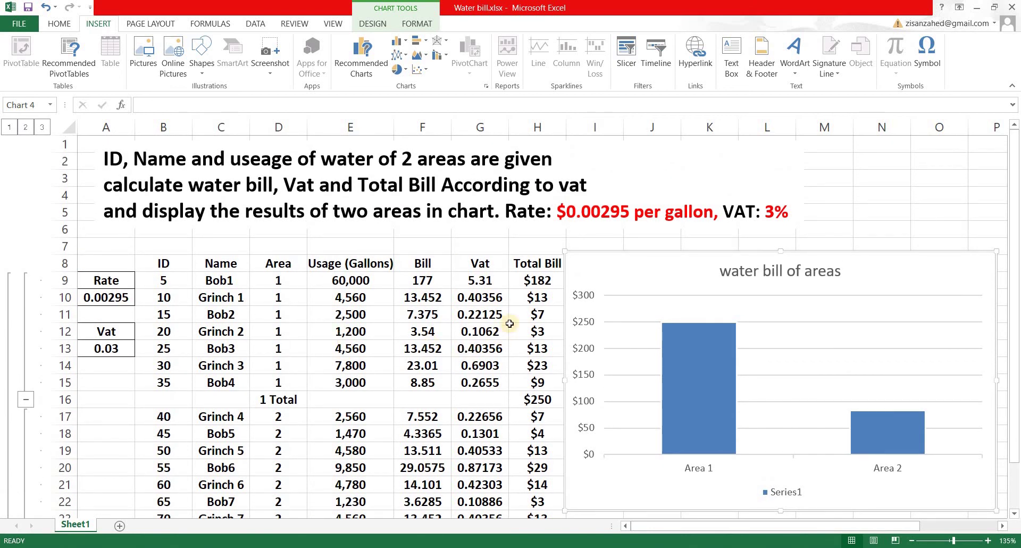
pyautogui.scroll(-1, 527, 299)
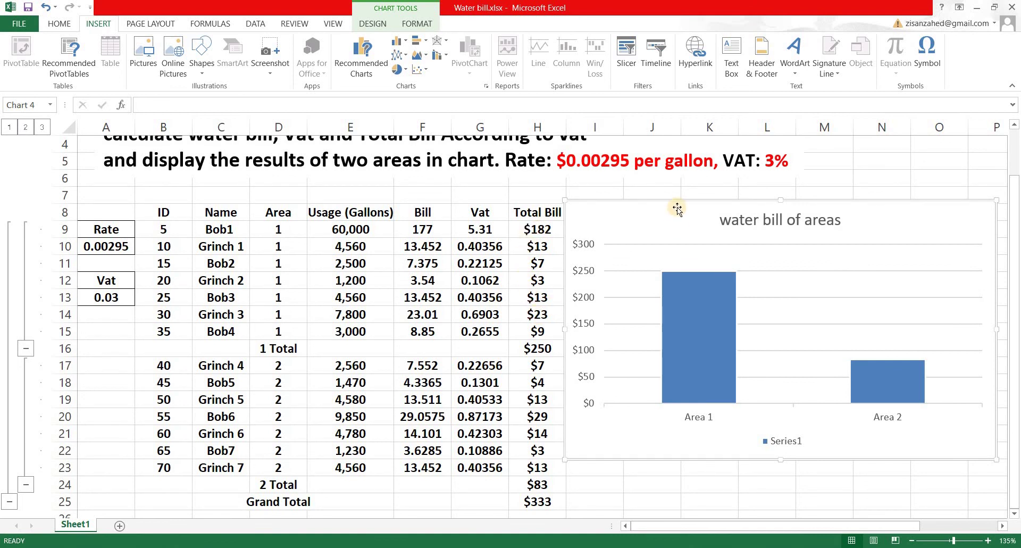
pyautogui.moveTo(680, 201); pyautogui.dragTo(335, 197)
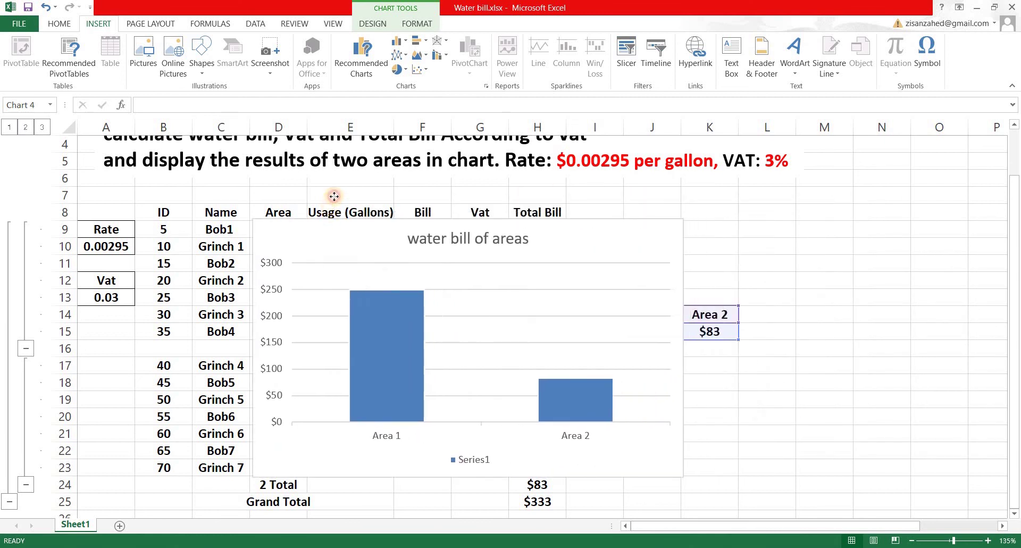
pyautogui.moveTo(548, 184); pyautogui.dragTo(548, 185)
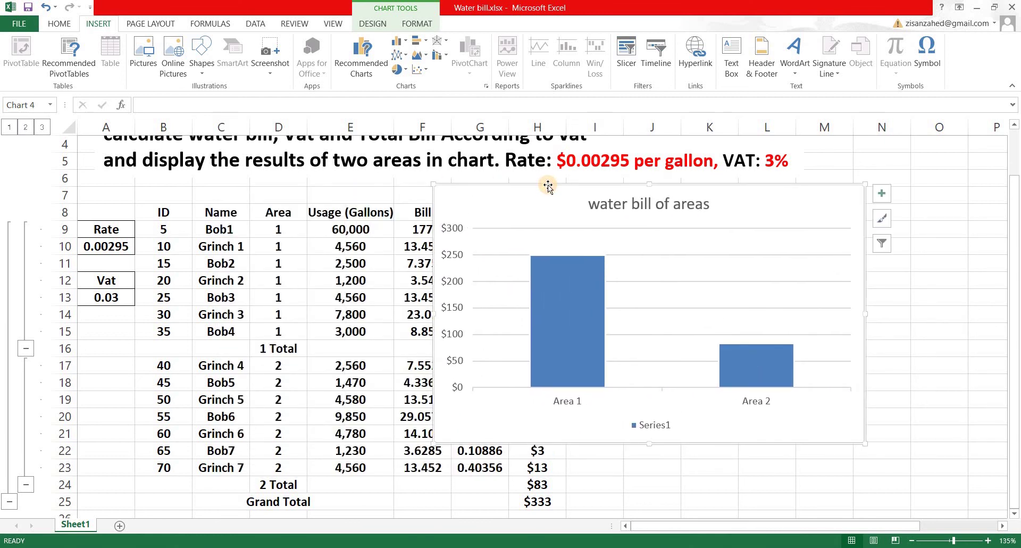